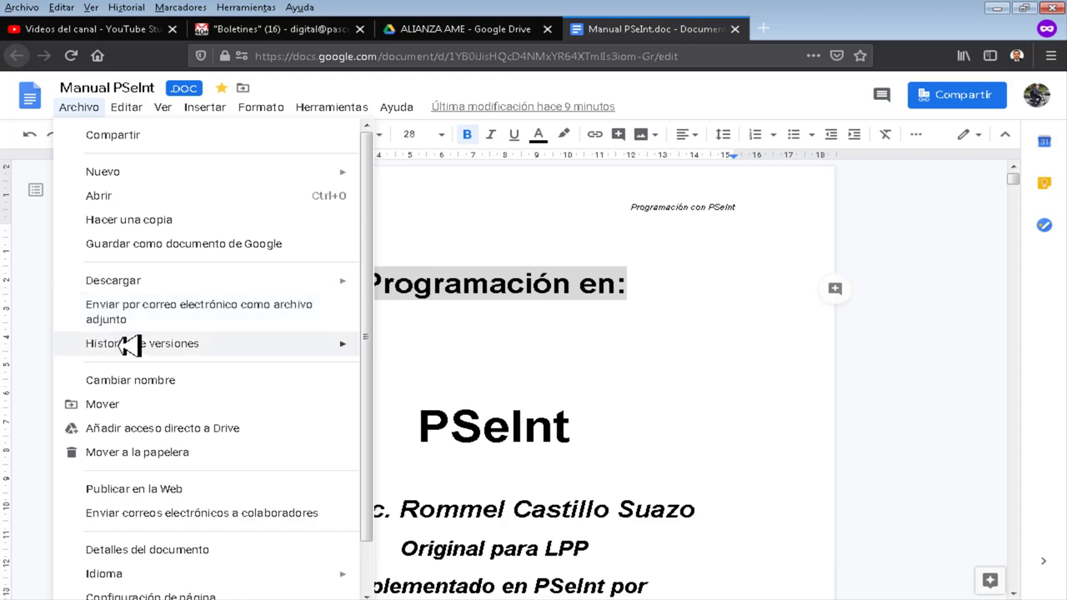
Examine the options for publishing the document on the web, including the link and embed choices and the published content settings, without publishing.
mouse_move(132, 354)
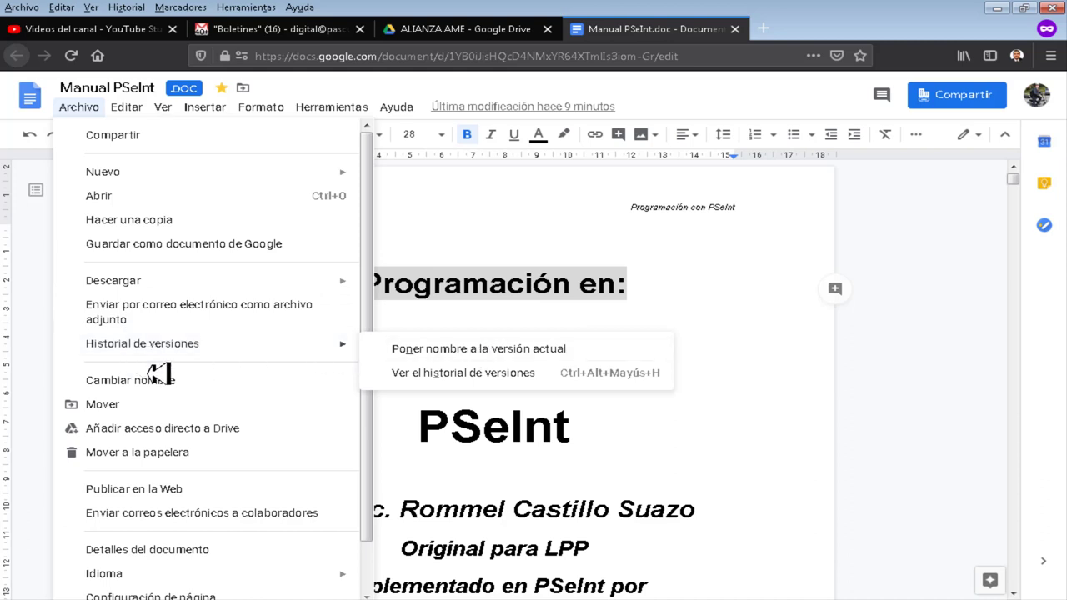
scroll(147, 387, down, 1)
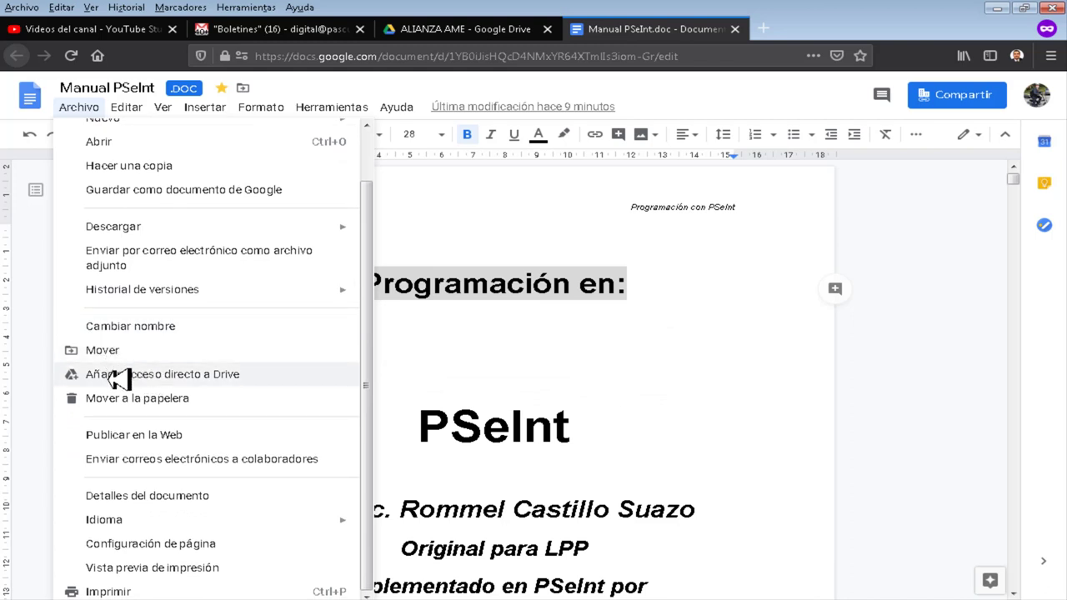
click(147, 435)
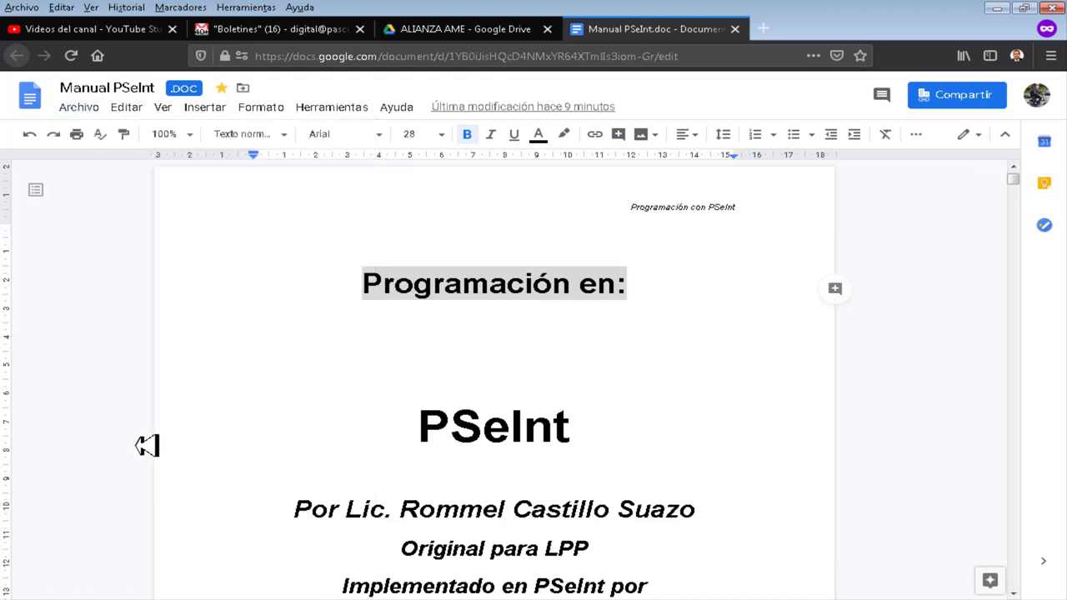
click(507, 342)
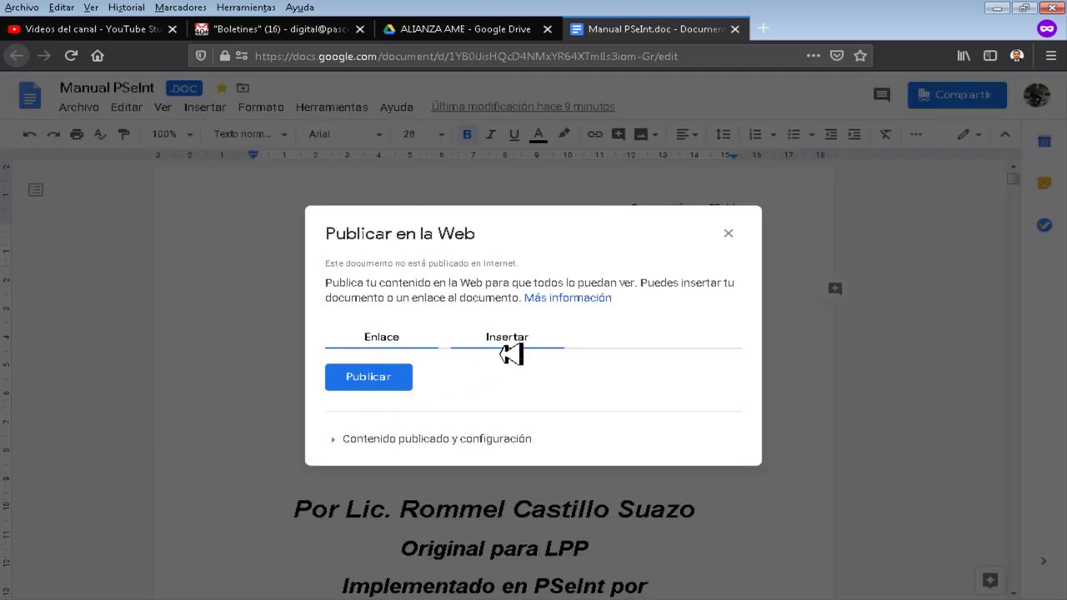
click(392, 345)
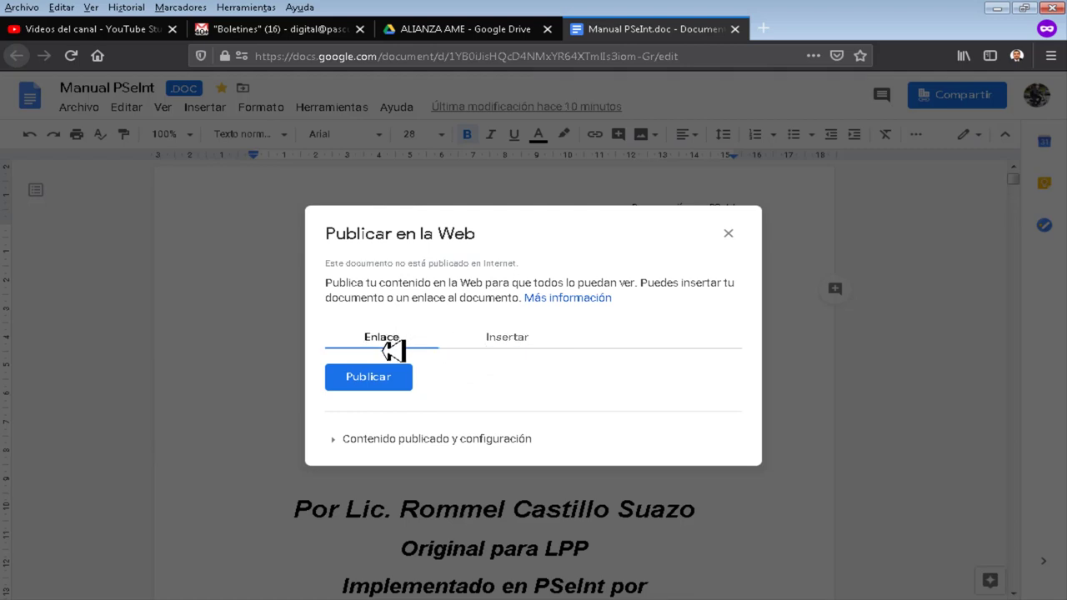
click(336, 440)
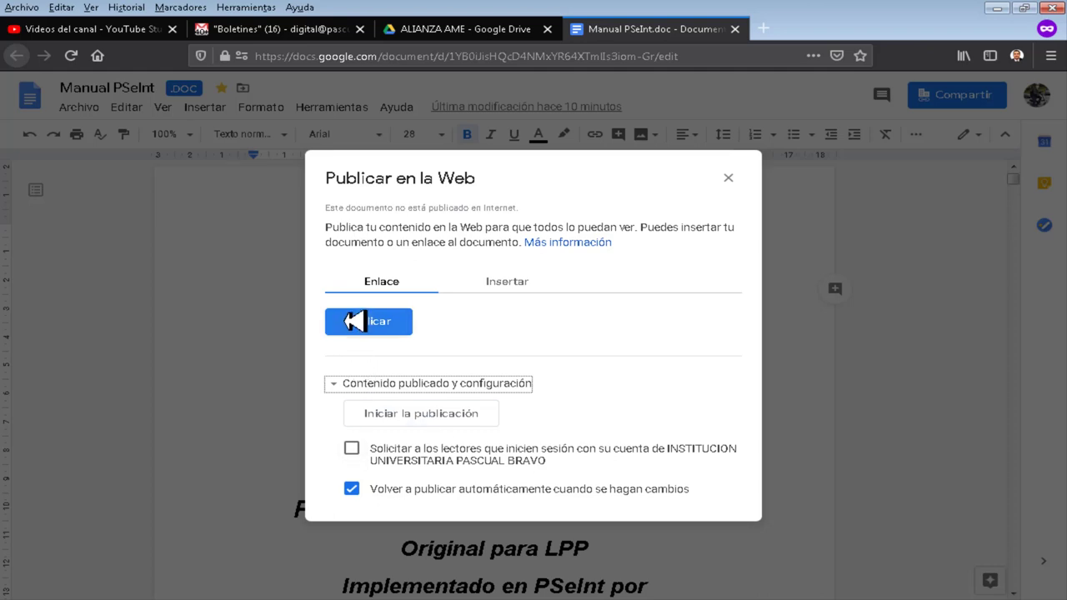
click(487, 385)
click(450, 440)
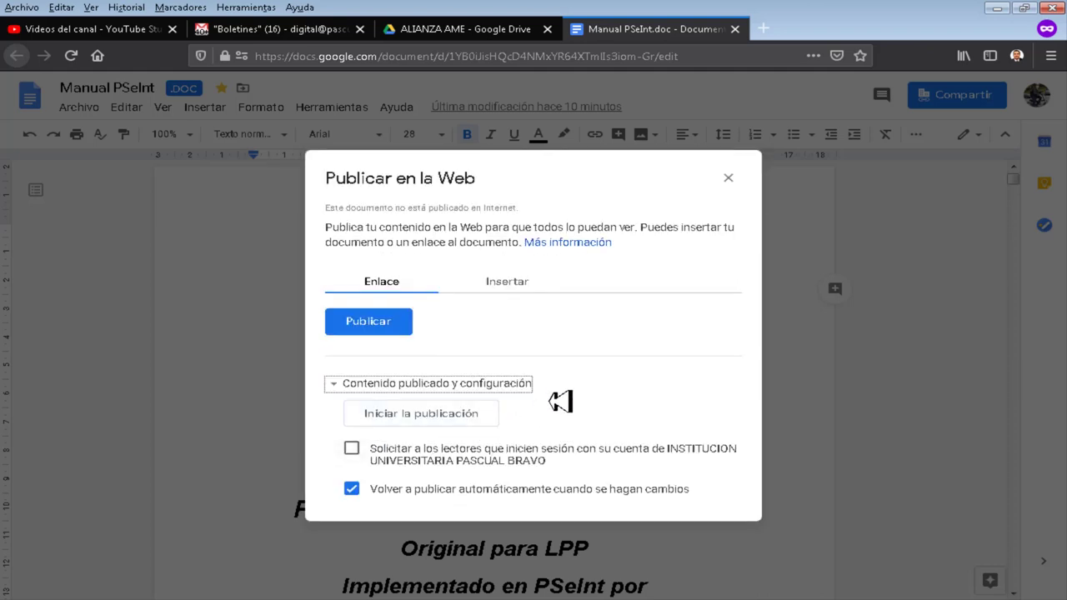
click(728, 178)
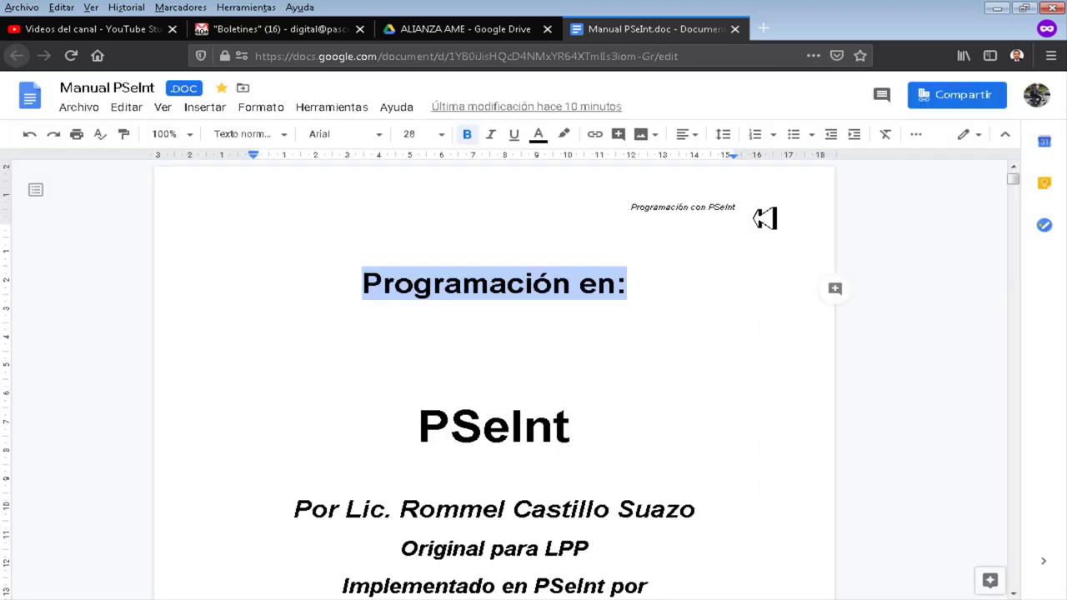
Check the document's details, including its location, owner, and modification and creation times.
click(80, 107)
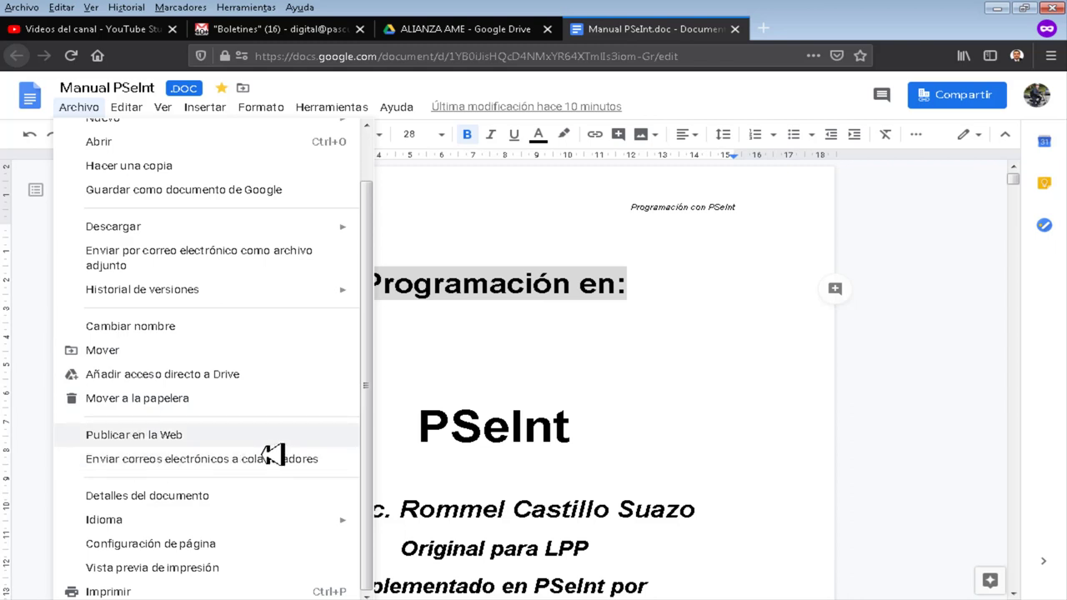
click(155, 503)
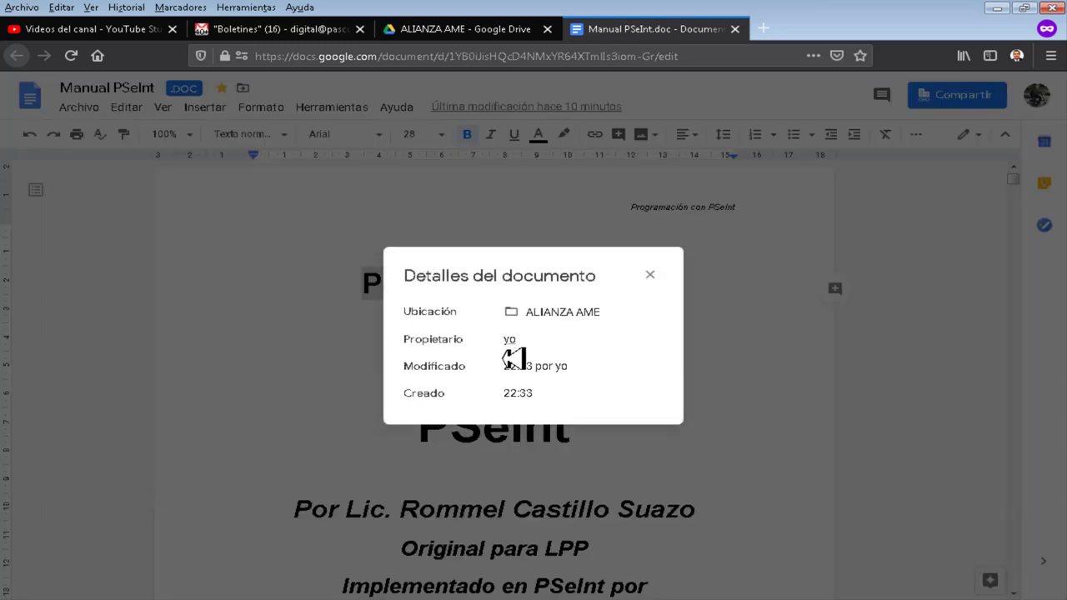
drag(534, 313, 612, 326)
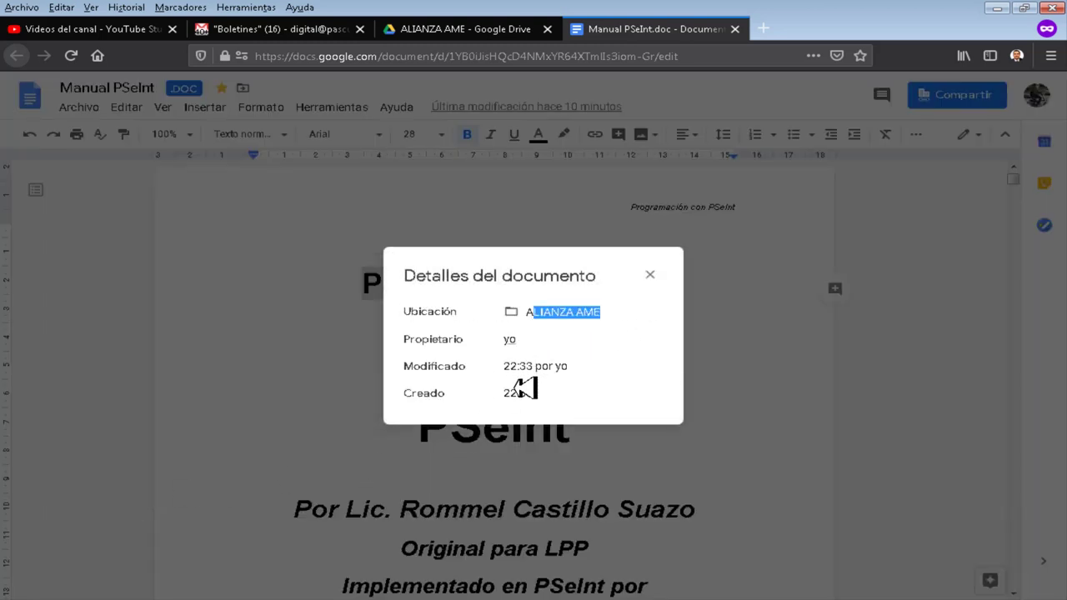
click(651, 277)
Browse the list of languages available for the document.
click(81, 108)
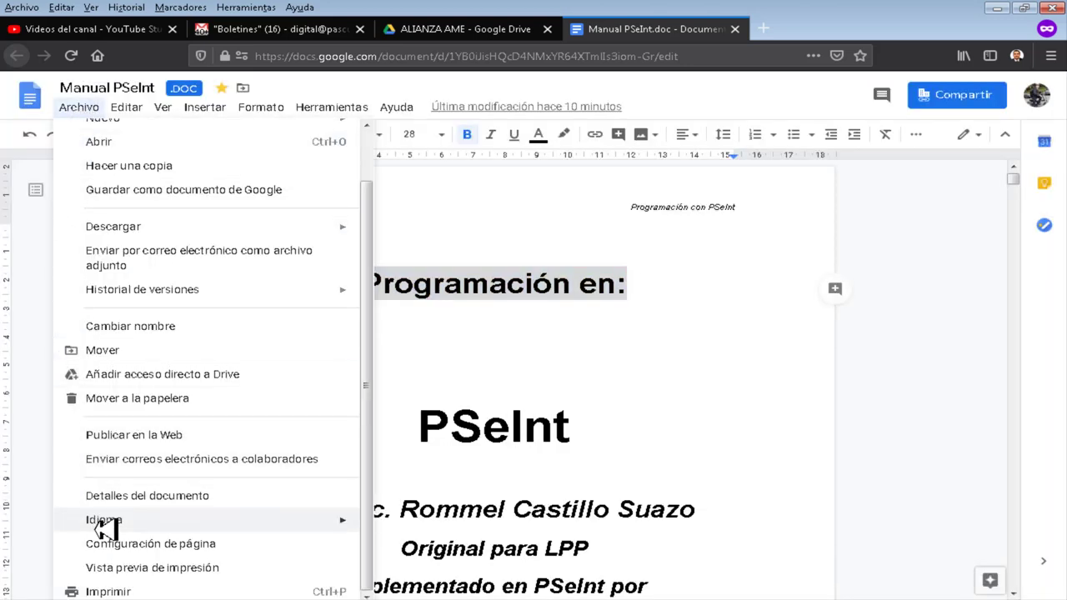
mouse_move(348, 528)
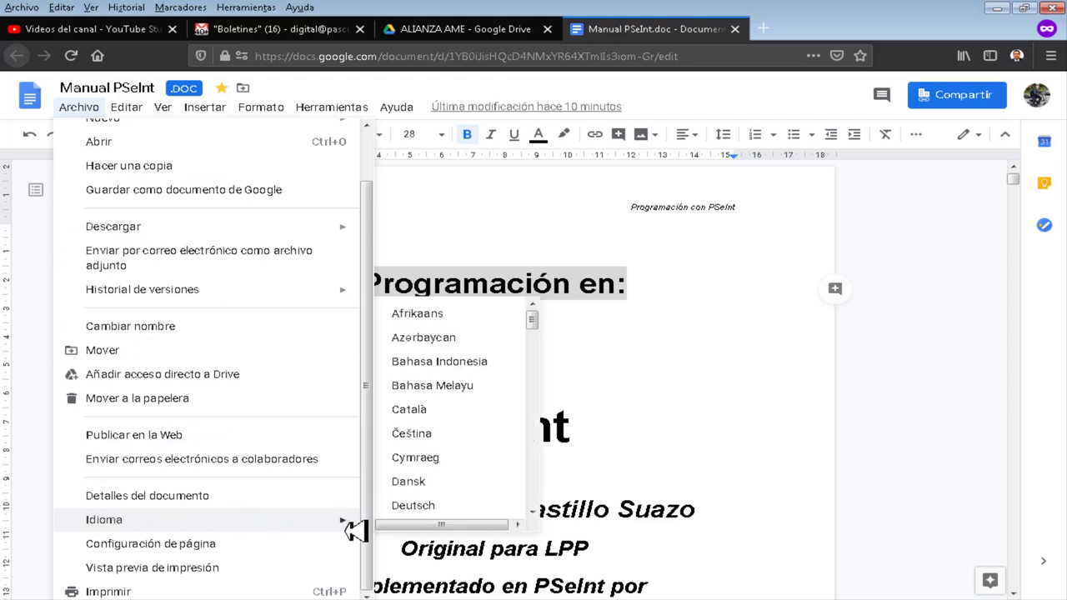
scroll(438, 429, down, 15)
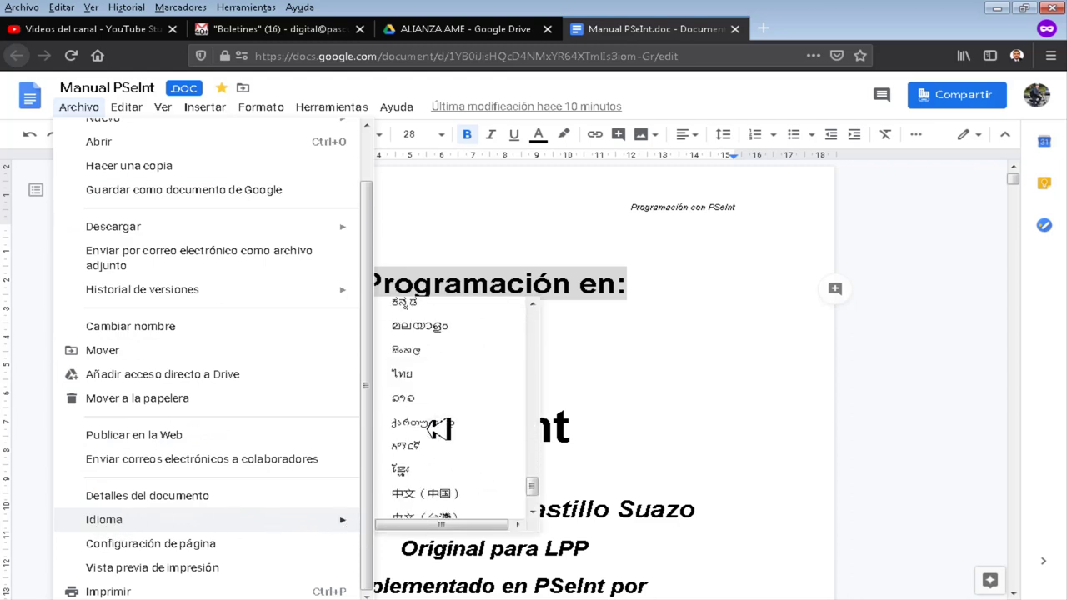
scroll(439, 430, down, 2)
scroll(439, 431, up, 17)
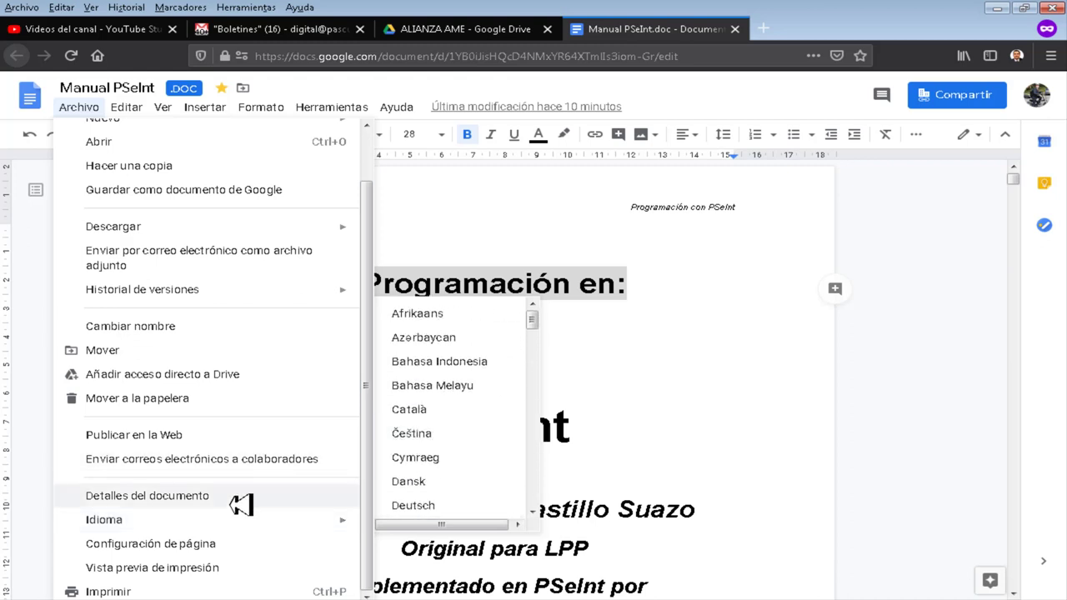
In the page setup, apply the settings to the whole document and choose Horizontal orientation.
click(151, 547)
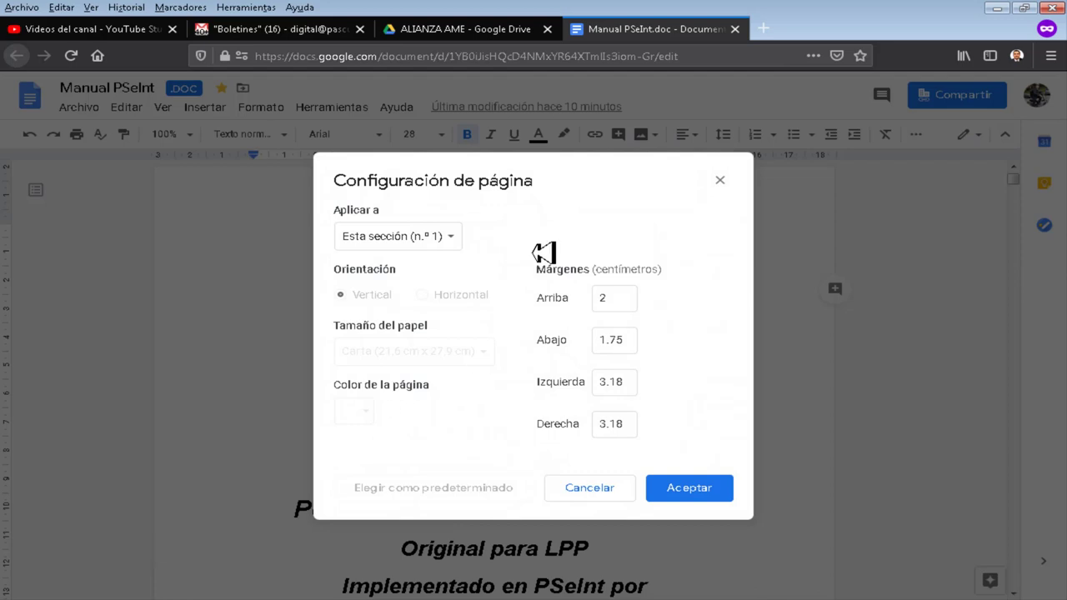
click(451, 236)
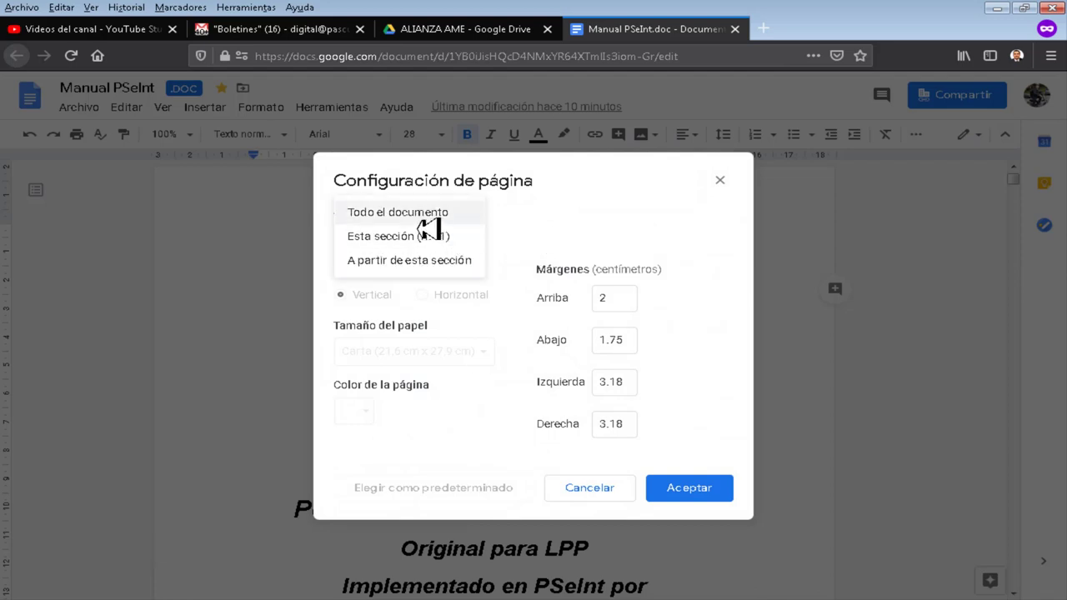
click(429, 222)
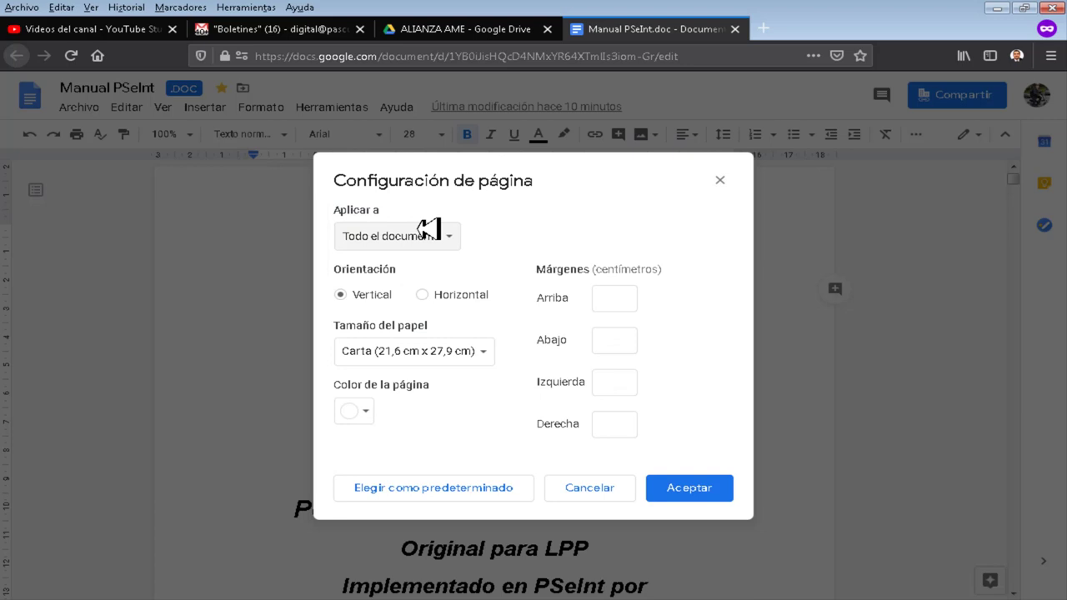
click(430, 302)
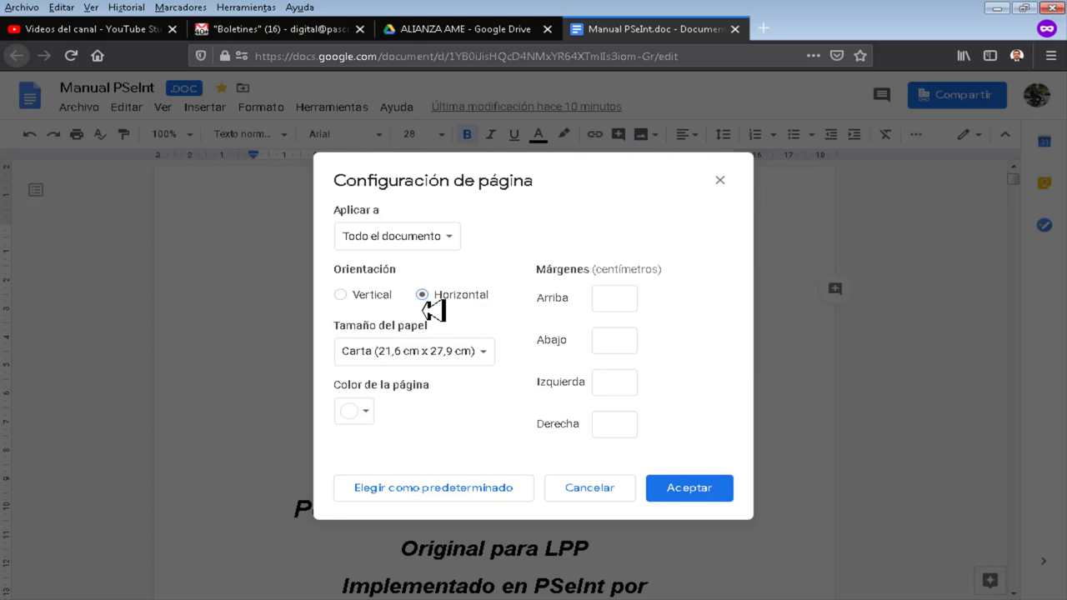
click(350, 304)
click(455, 308)
Keep the paper size at Carta (21,6 cm x 27,9 cm) and set the page colour to light orange.
click(389, 354)
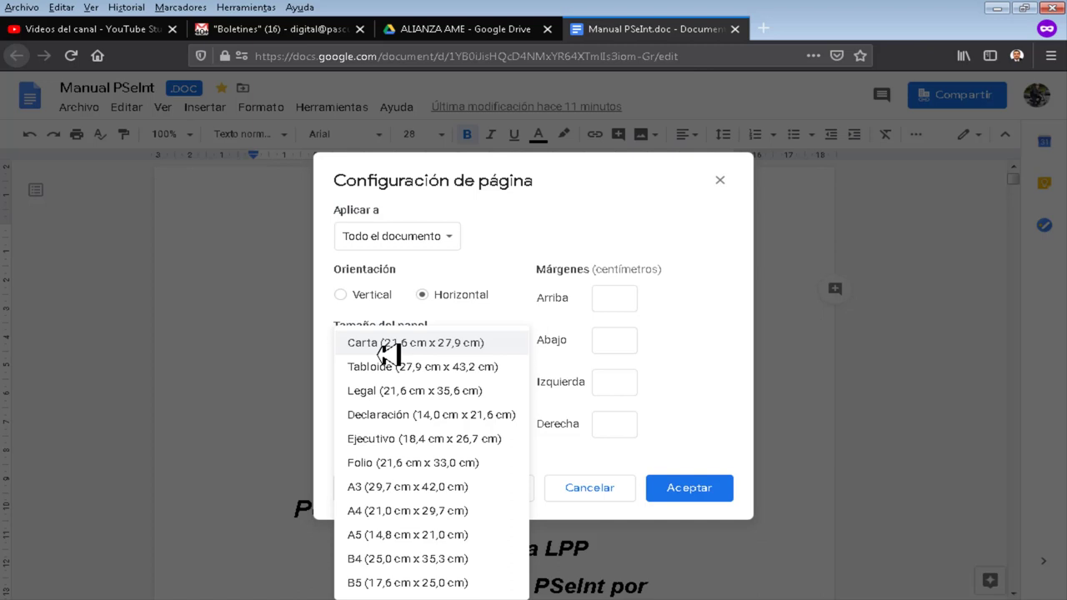
click(389, 350)
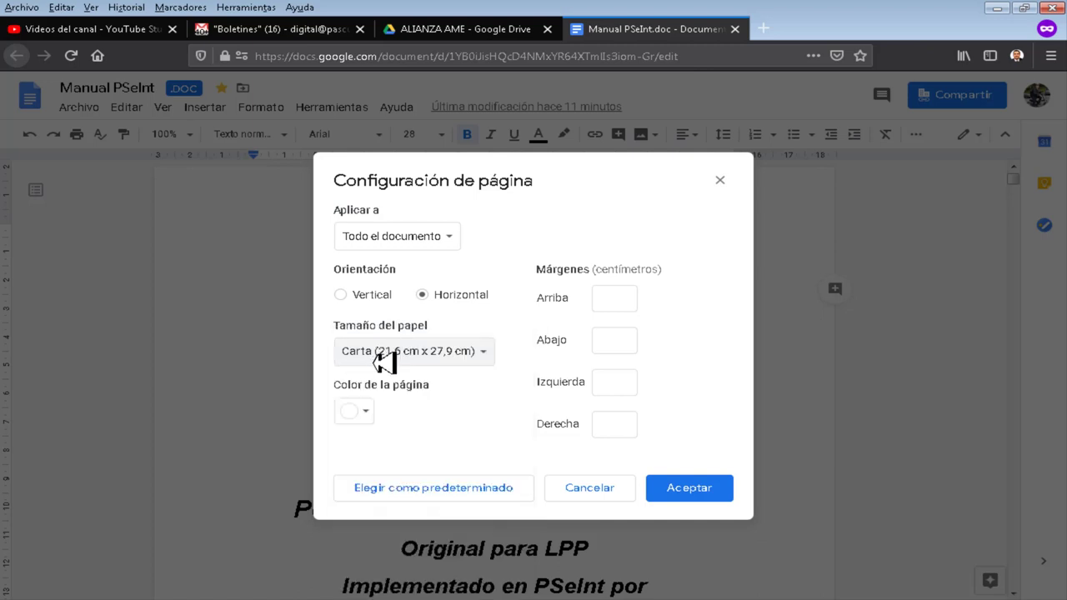
click(367, 411)
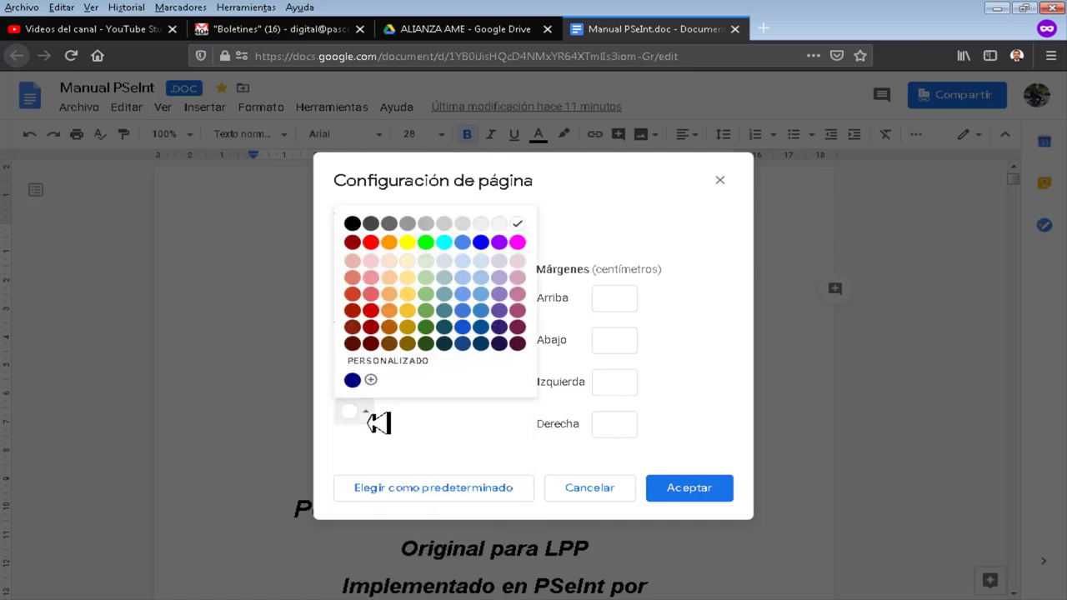
click(390, 291)
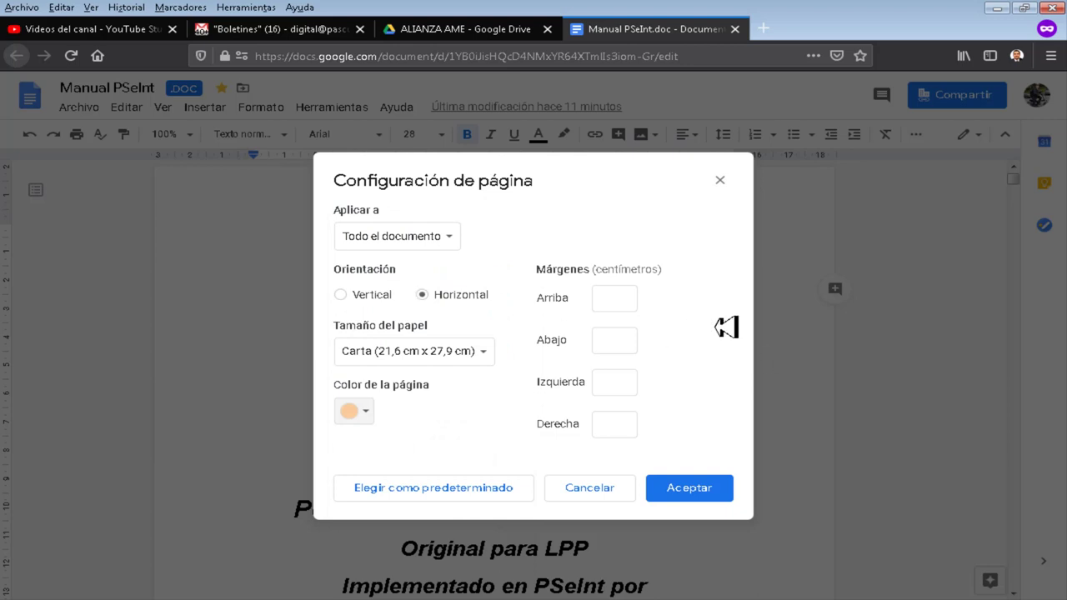
Set all four page margins to 5 cm, apply the page setup and accept saving the file as .DOCX.
click(614, 305)
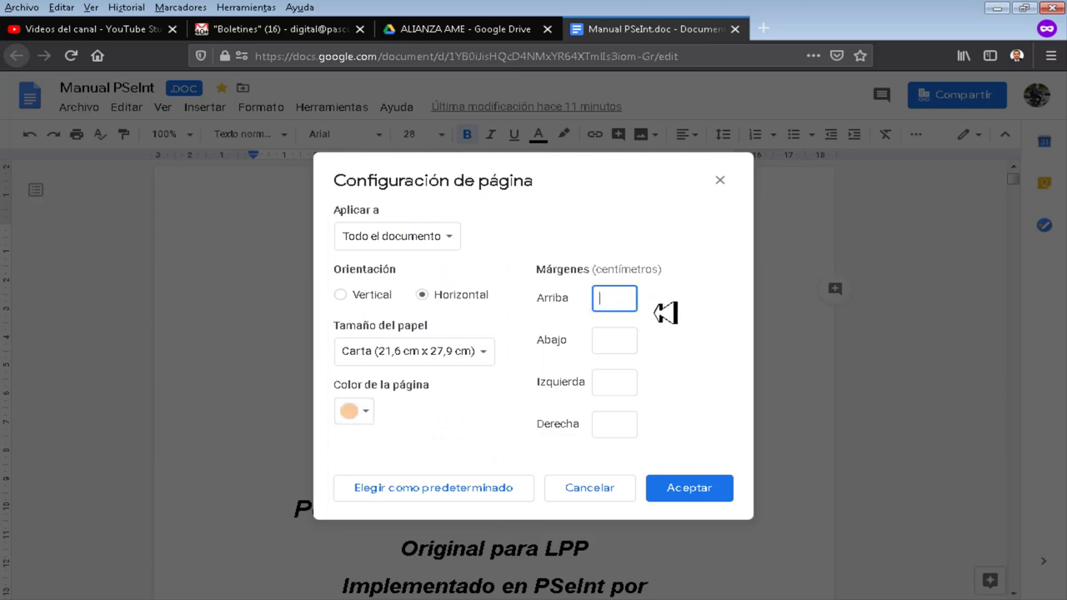
text(5)
click(630, 345)
text(5)
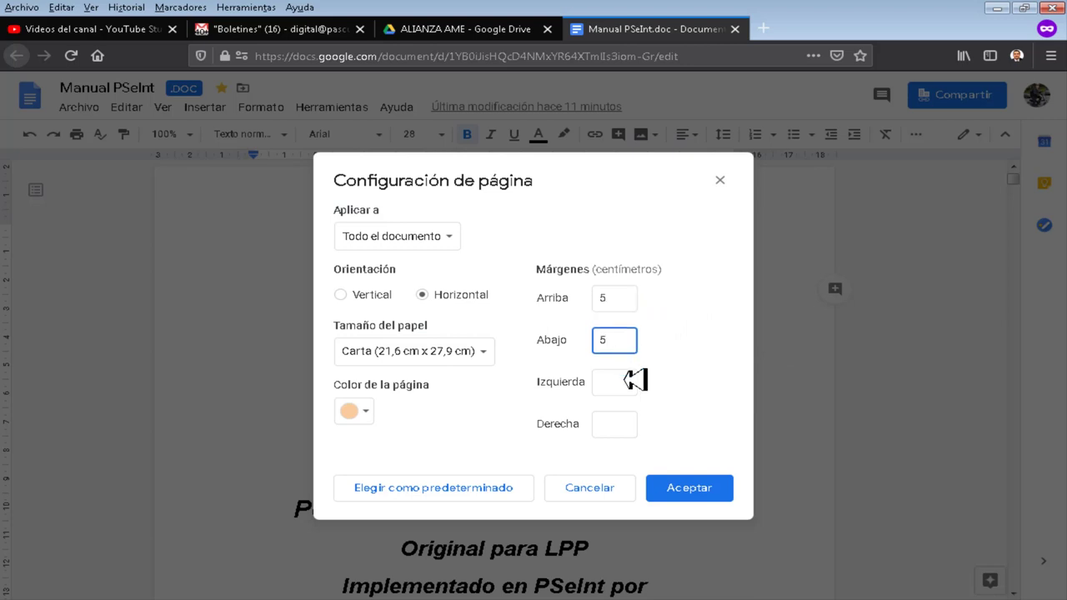
click(632, 381)
text(5)
click(632, 432)
text(5)
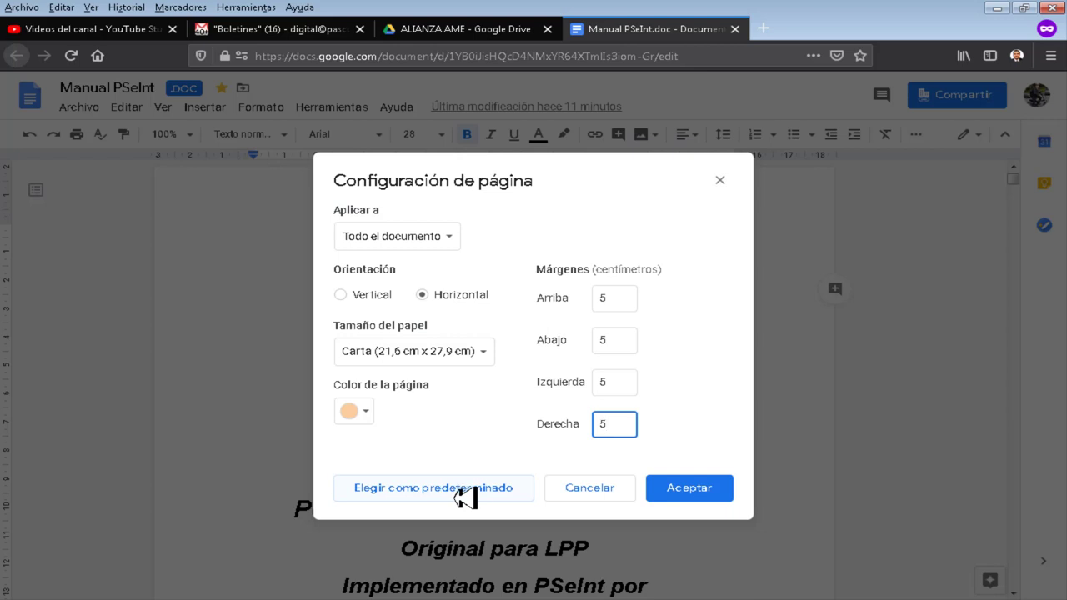
click(699, 492)
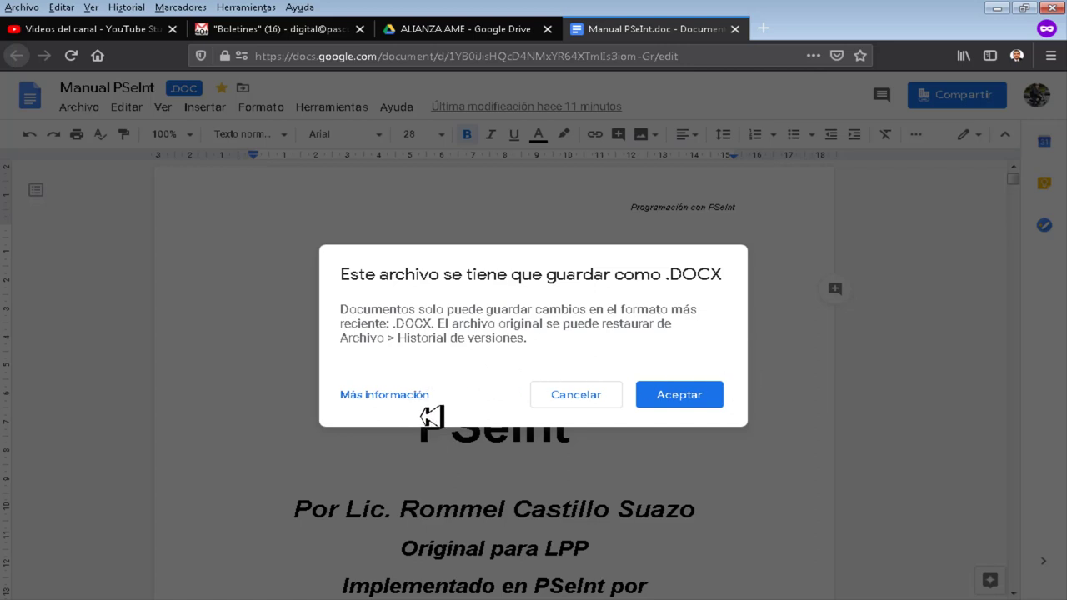
click(692, 409)
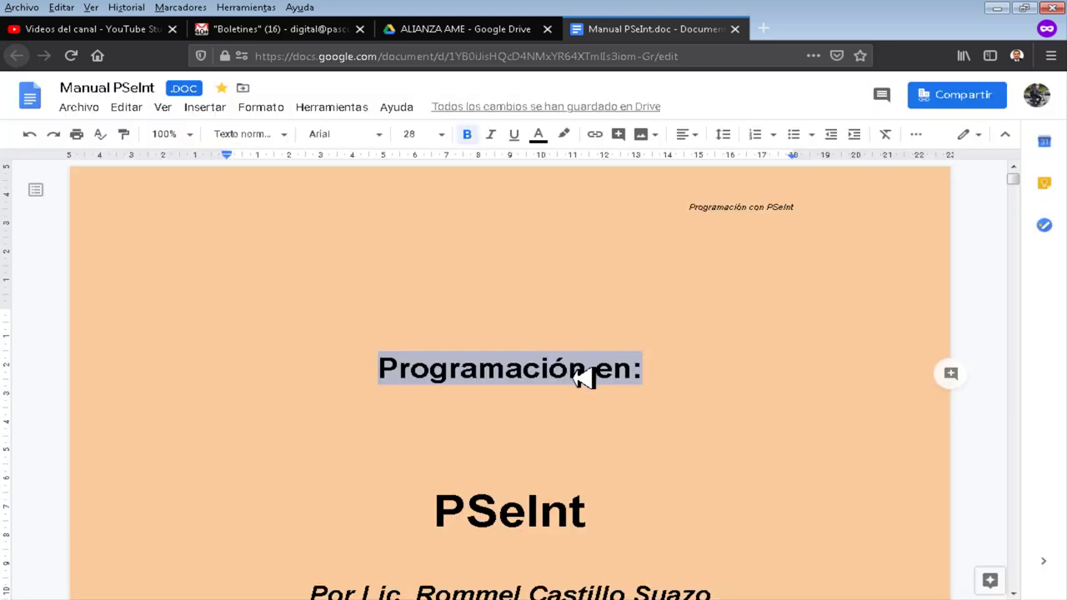
Review the new page layout and colour from the cover through the start of the index.
click(711, 337)
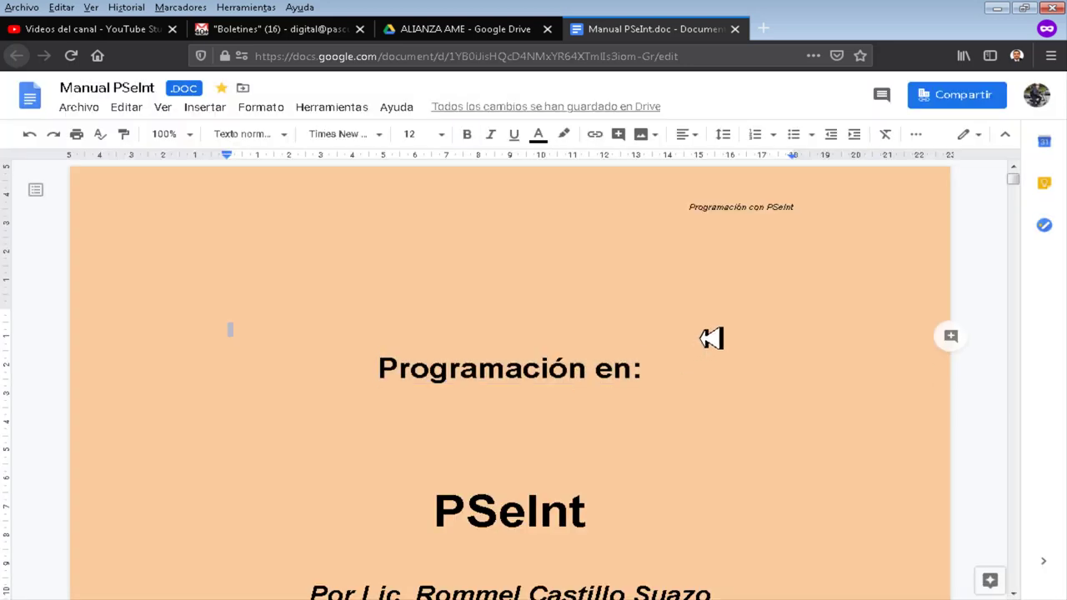
scroll(710, 337, down, 12)
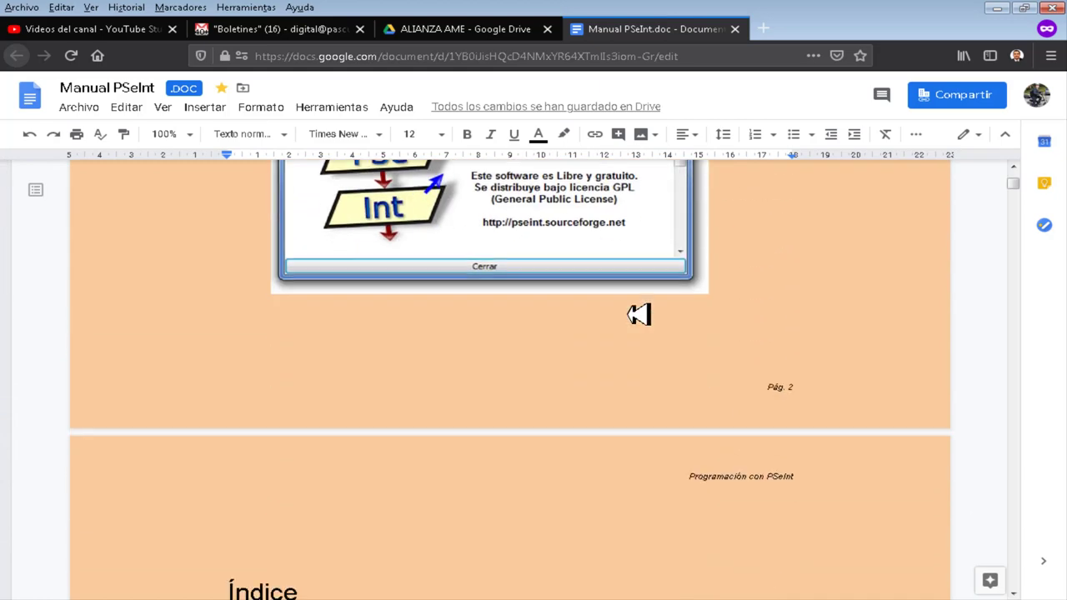
scroll(639, 315, down, 1)
scroll(625, 308, up, 13)
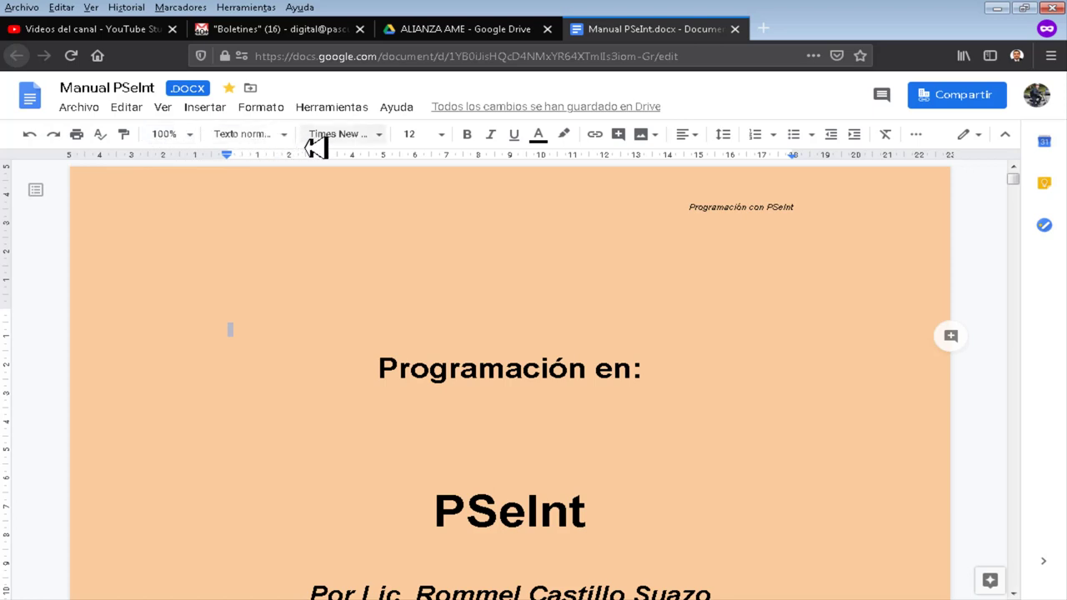
click(655, 139)
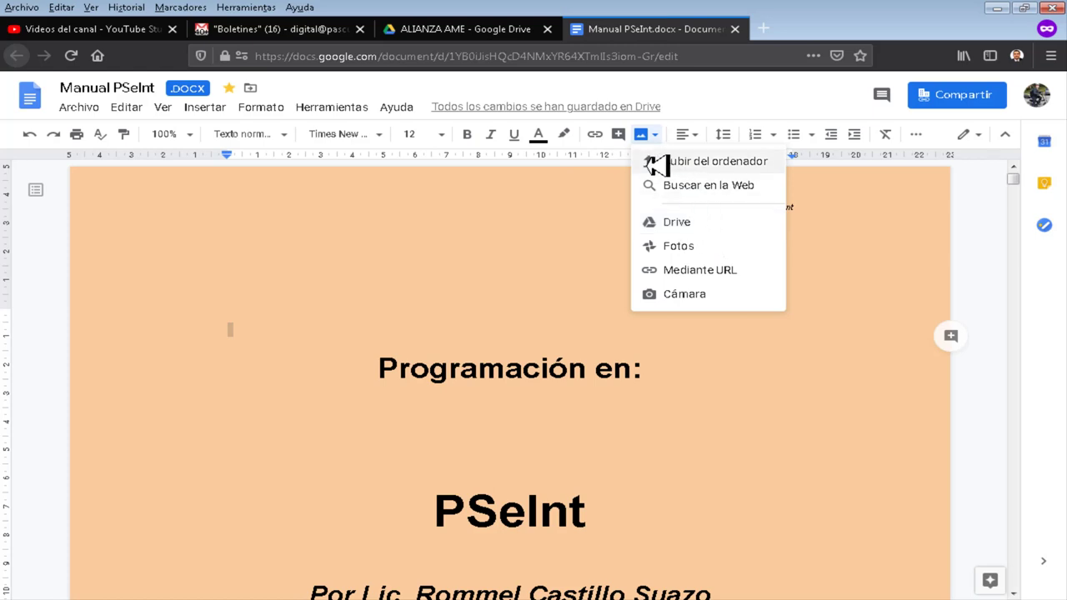
click(658, 138)
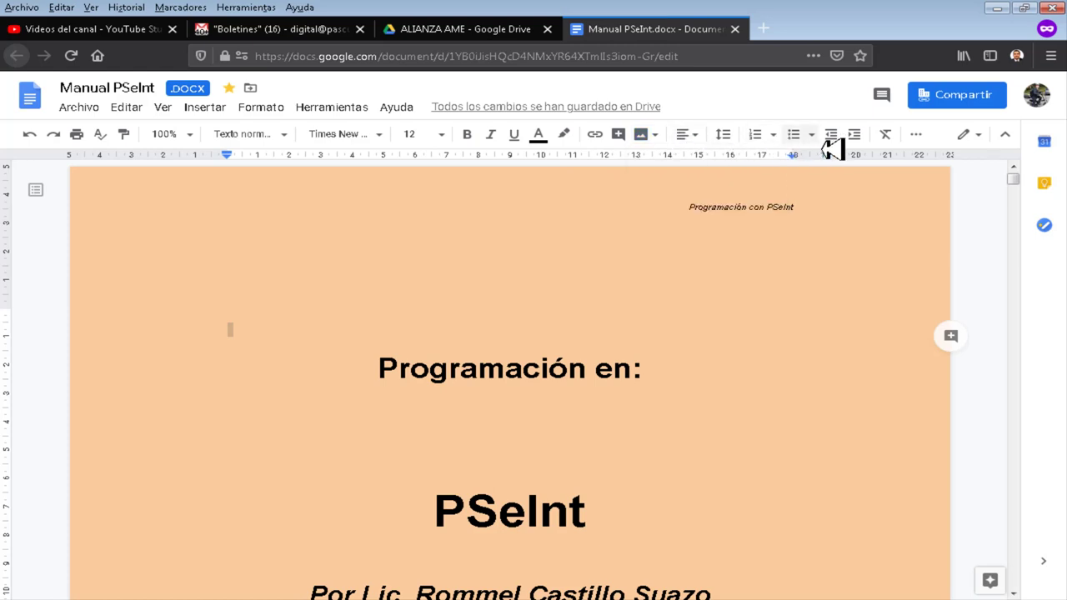
click(917, 137)
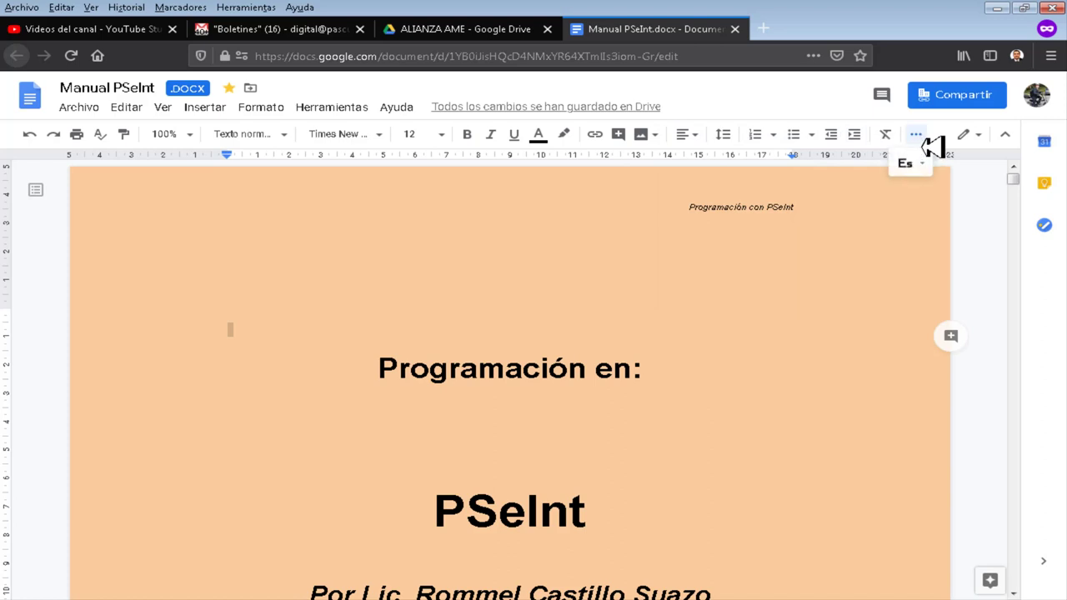
Switch the document to Sugerencias mode and suggest adding "La" before the cover title "Programación en:".
click(976, 135)
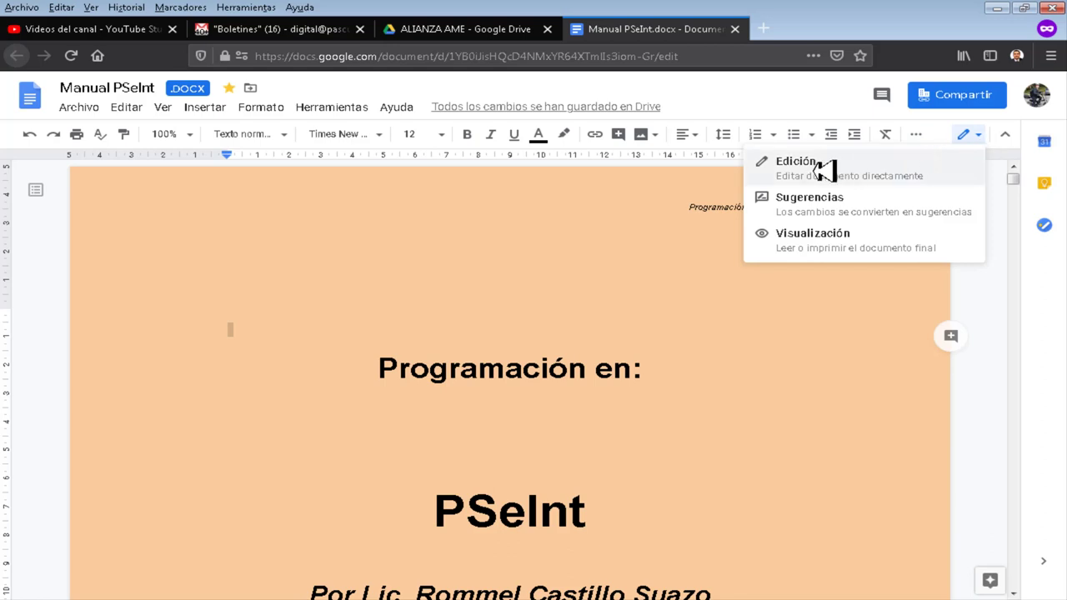
click(852, 210)
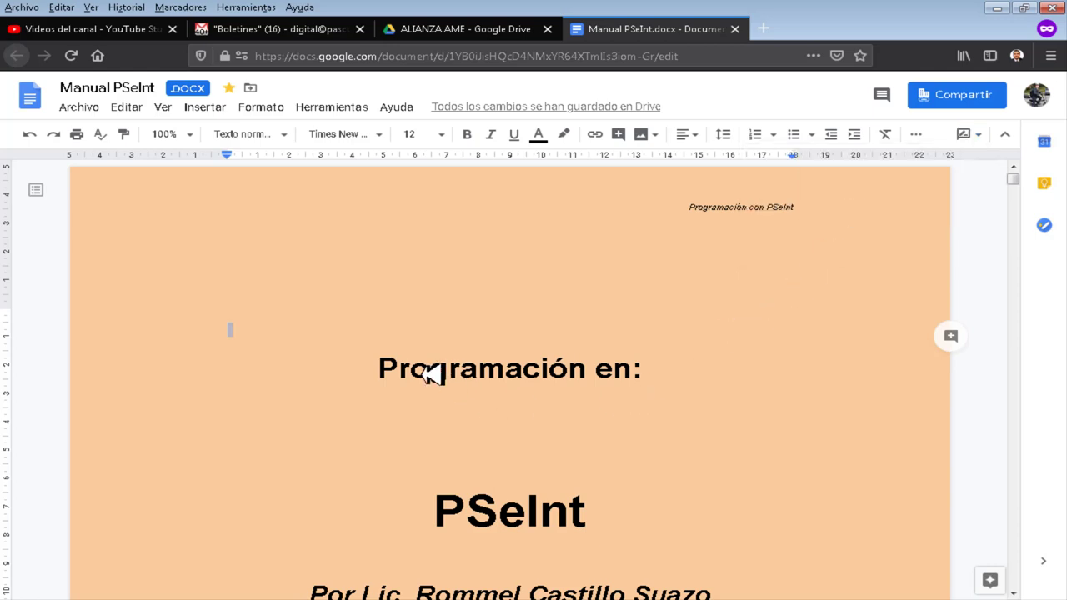
click(383, 368)
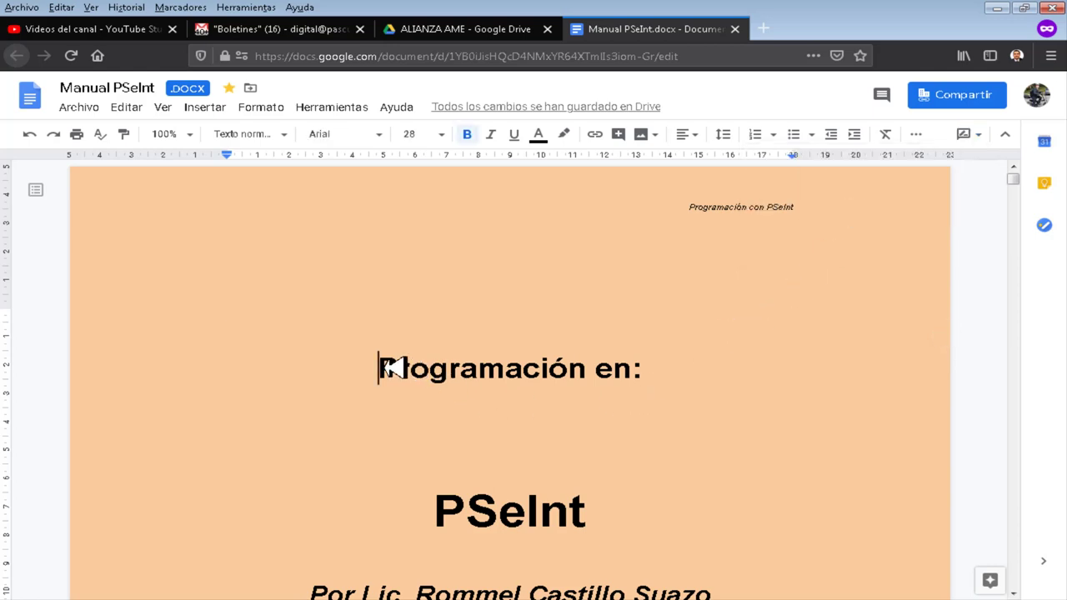
text(La)
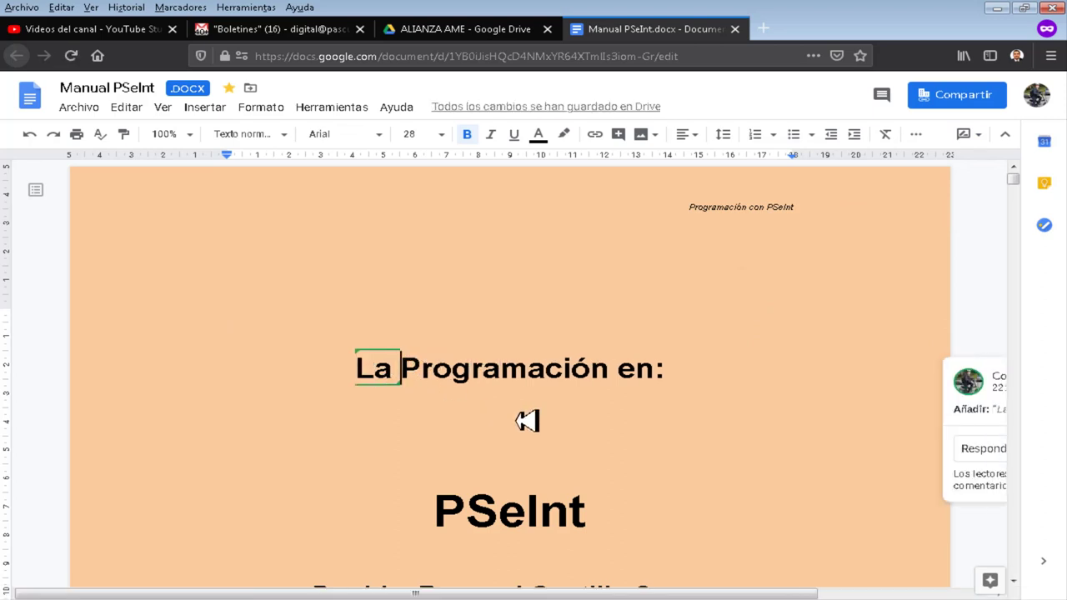
Reply to the "La" suggestion with "Ese artíulo no es apropiado en el título del documento".
drag(605, 594, 824, 597)
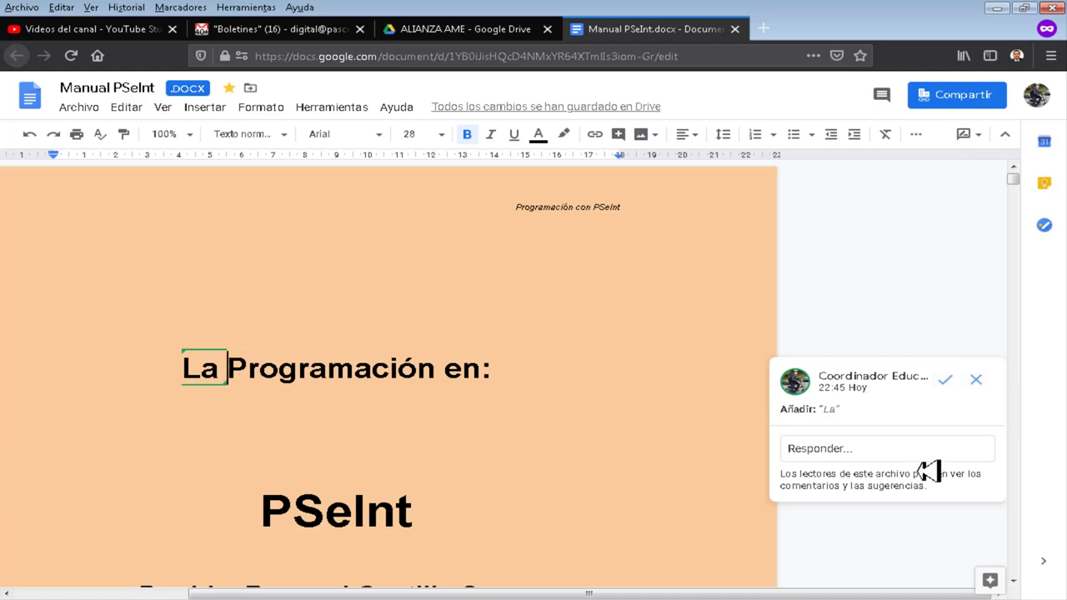
click(840, 459)
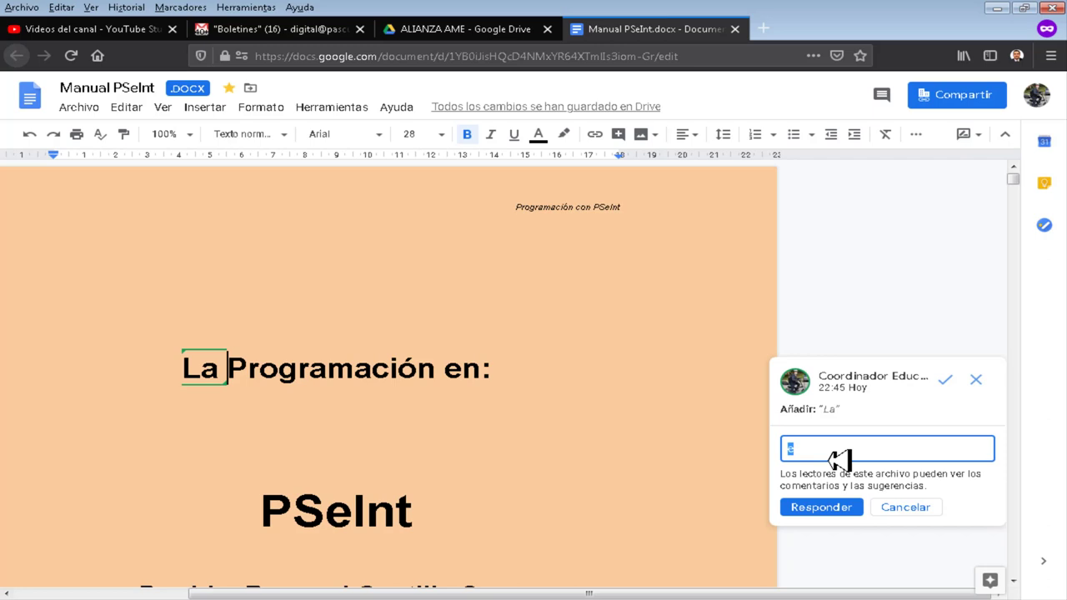
text(Ese artíulo no es apropiado en el t)
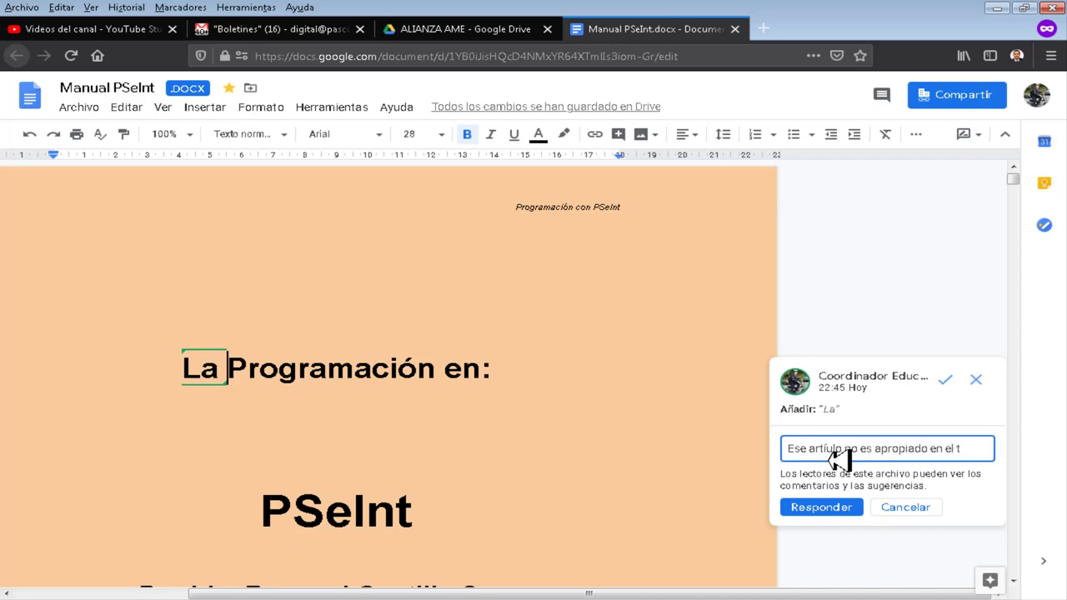
text(ítulo del docu)
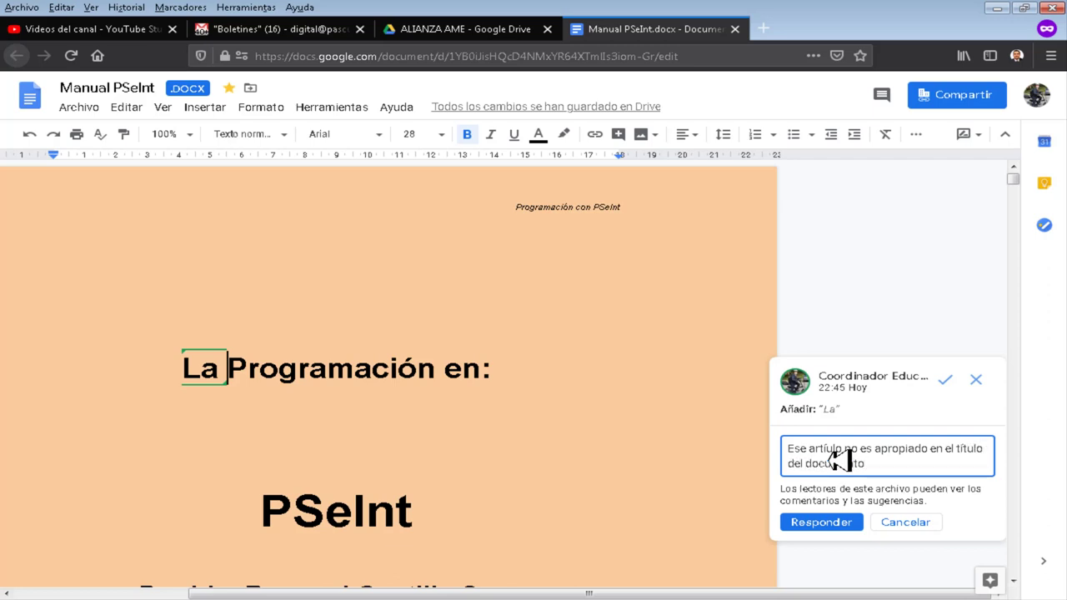
text(mento)
click(835, 523)
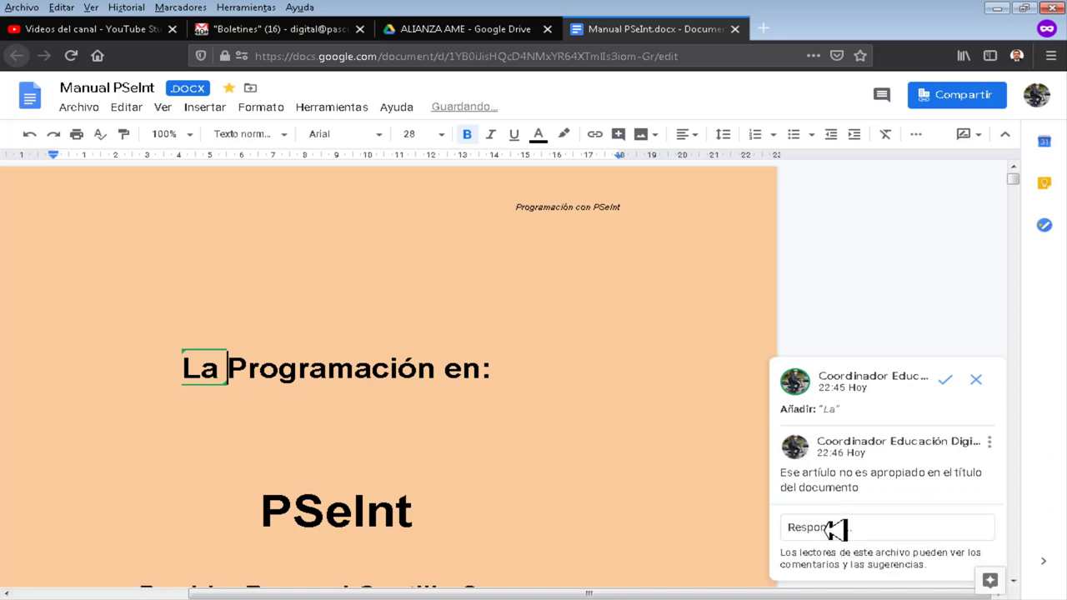
Reject the suggestion that adds "La" to the cover title.
scroll(895, 467, down, 5)
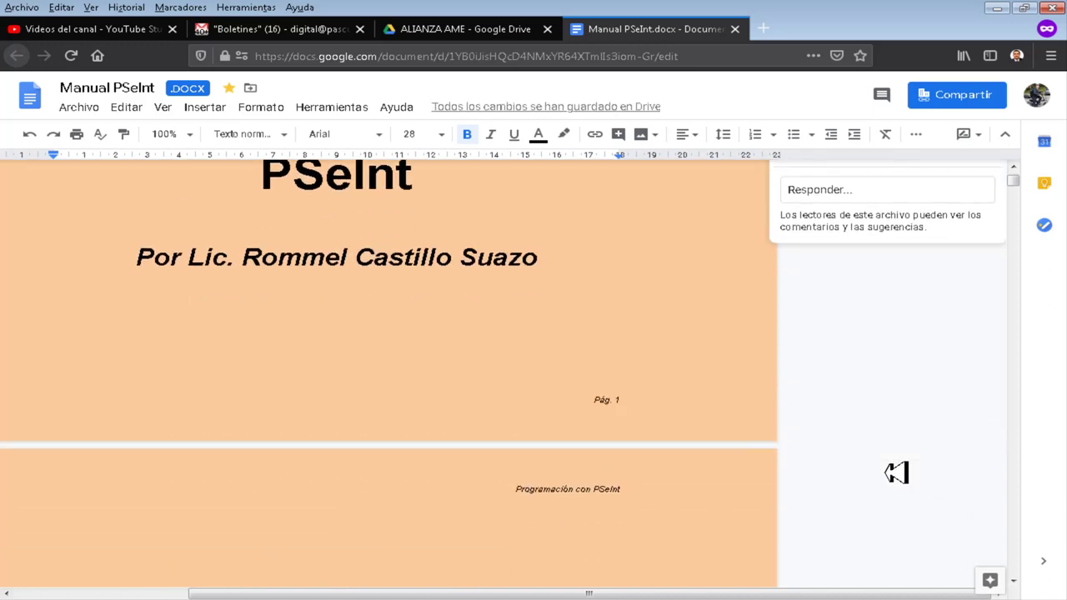
scroll(896, 473, up, 4)
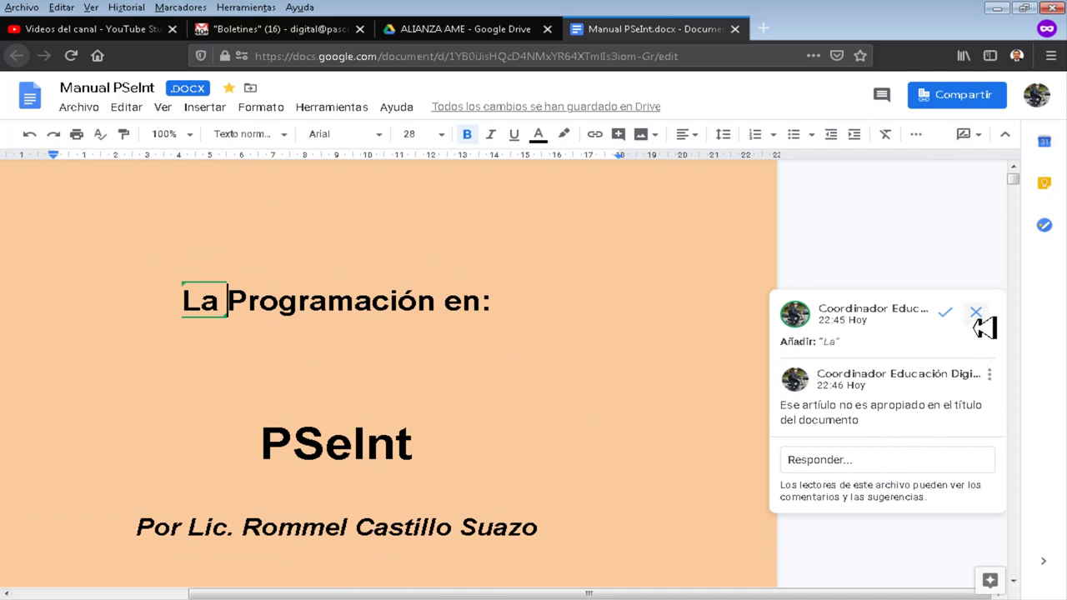
click(975, 312)
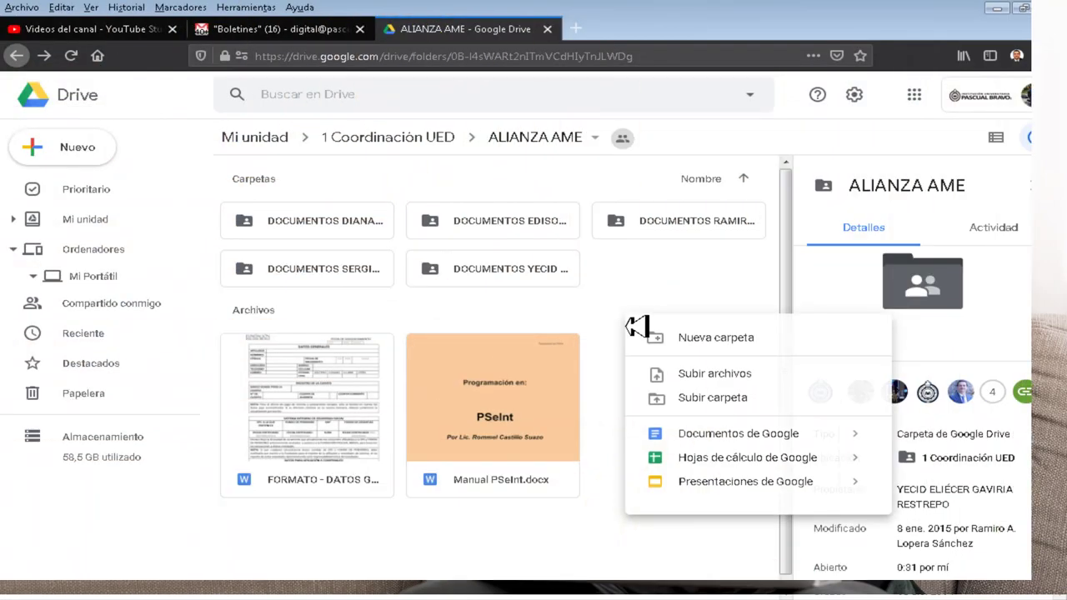
Upload talller 3 Pago matricula IUPB.xlsx from MisEjercicios to the ALIANZA AME folder, filtering the files by *.xls.
click(718, 375)
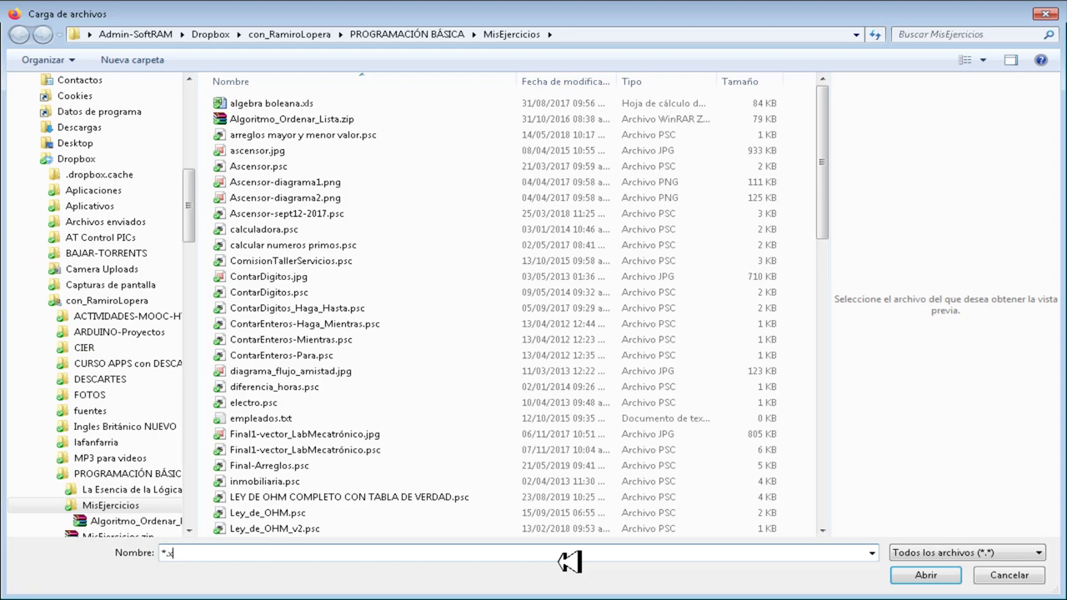
key(Return)
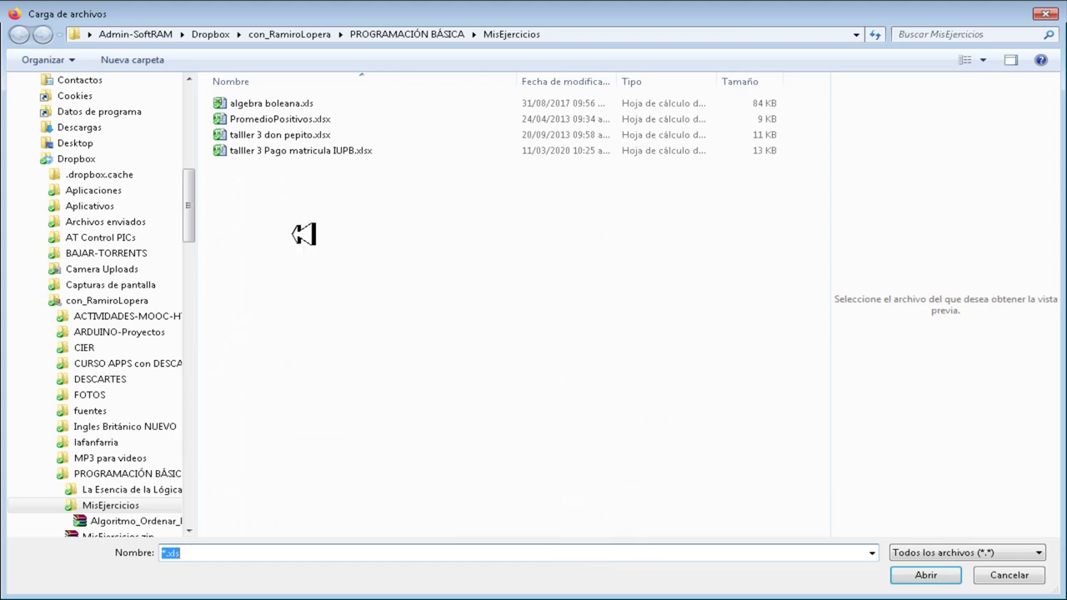
click(282, 155)
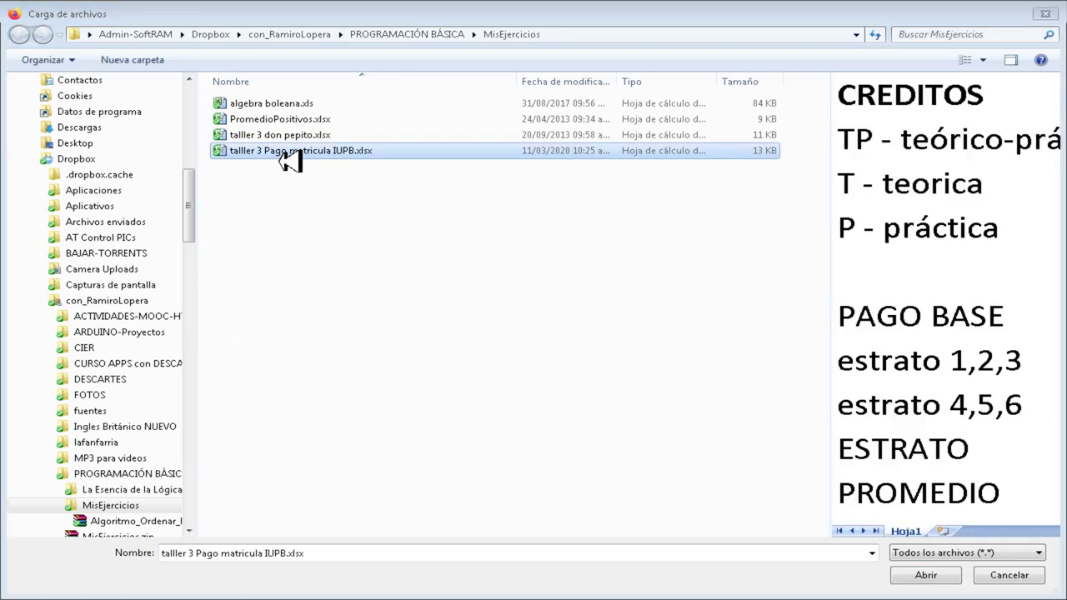
double_click(281, 155)
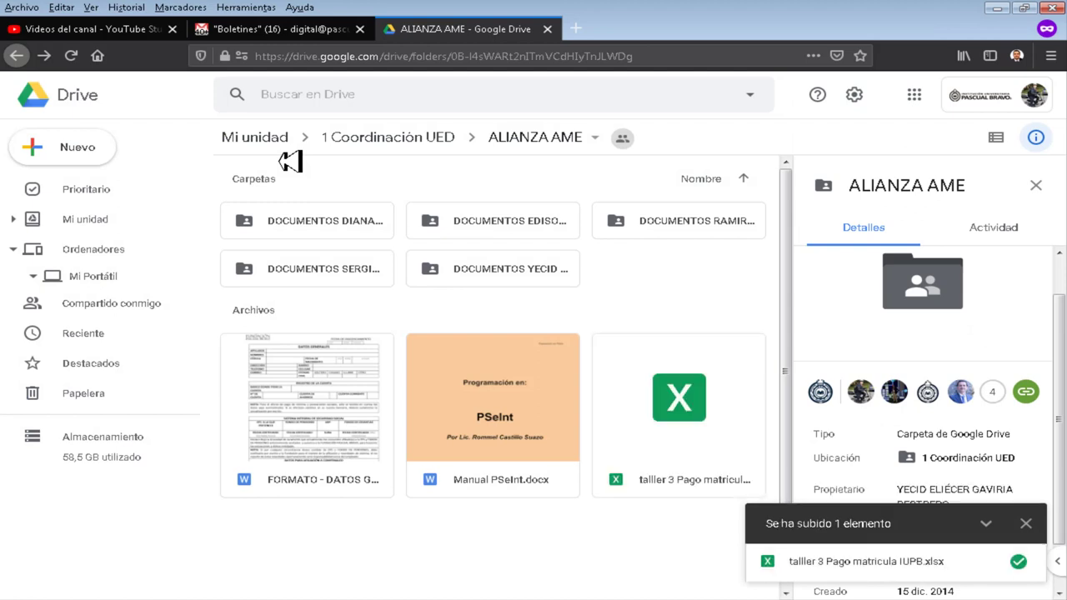
Open the uploaded talller 3 Pago matricula IUPB.xlsx in Google Sheets and set the zoom to 150%.
click(684, 410)
double_click(701, 404)
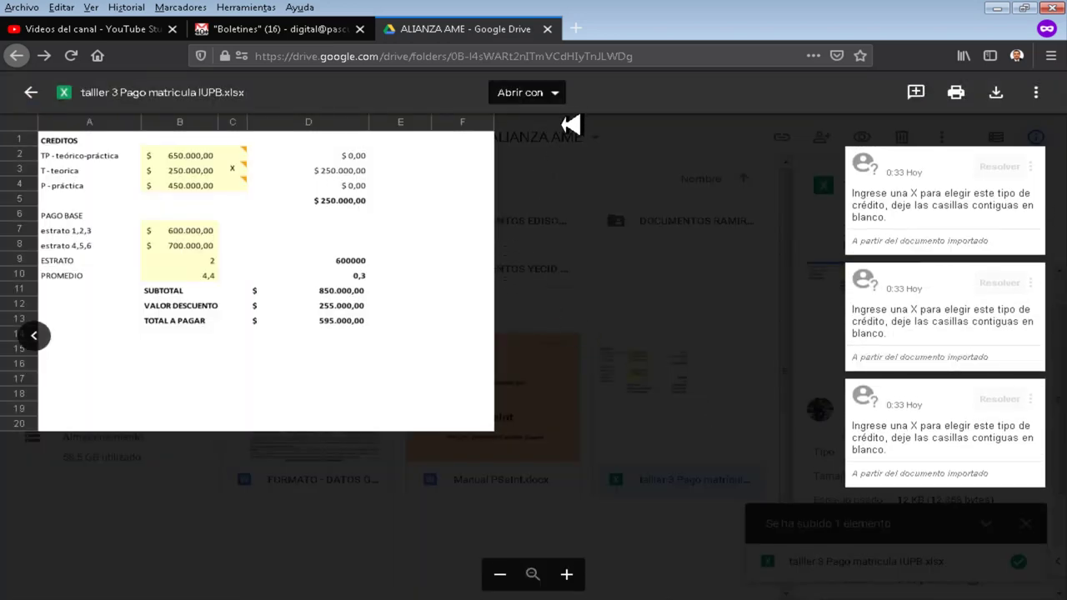
click(554, 100)
click(581, 149)
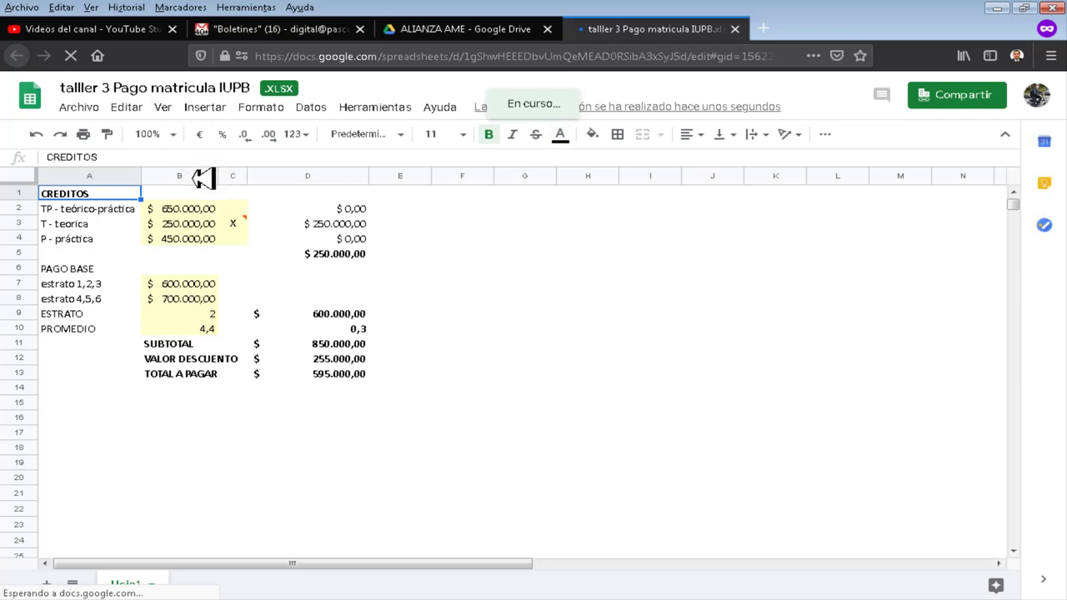
click(173, 134)
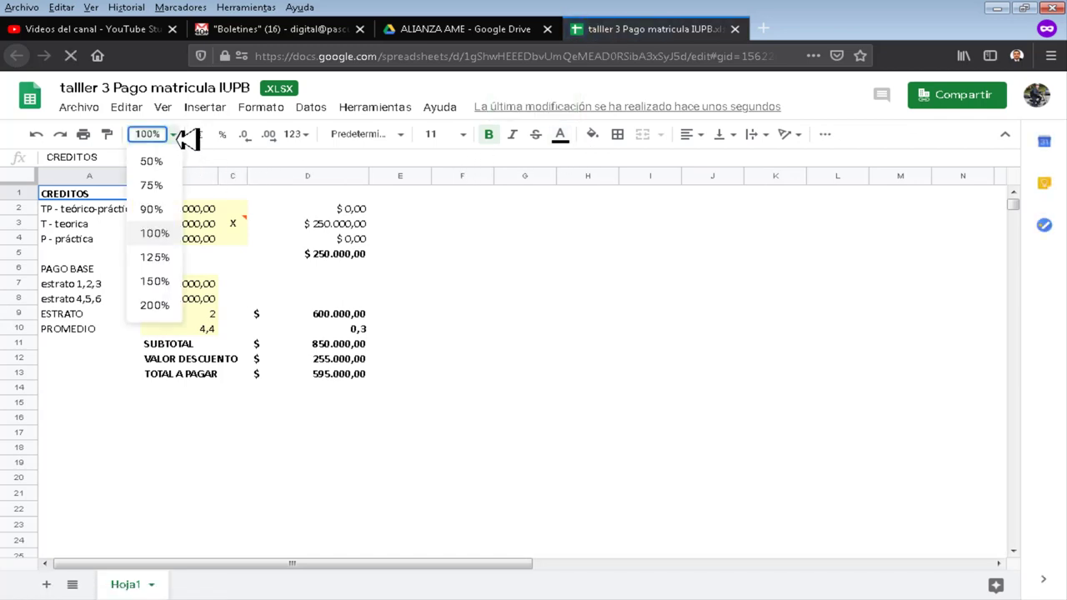
click(168, 287)
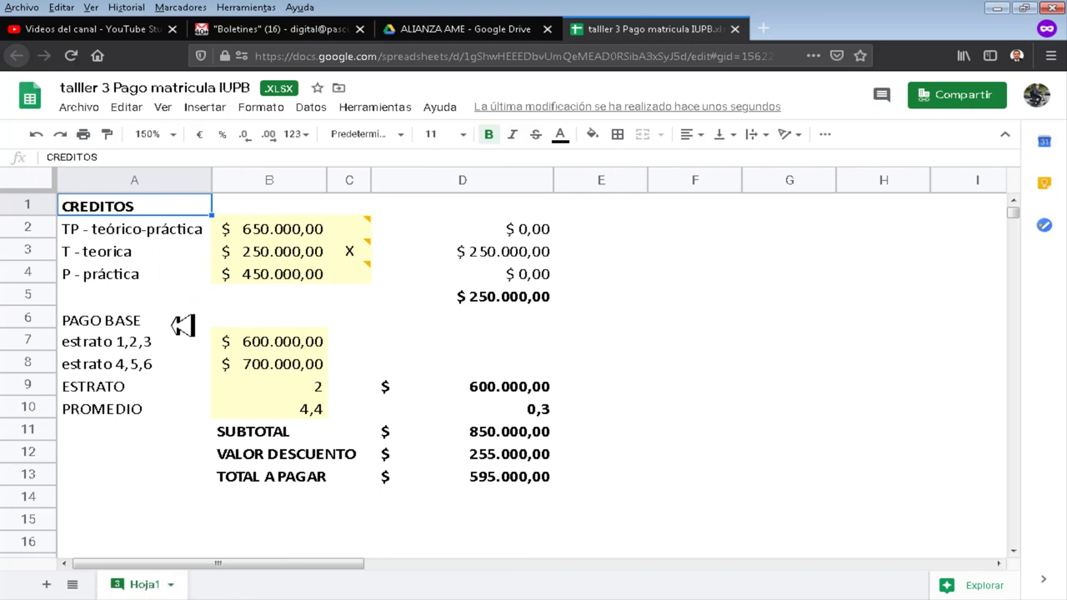
click(441, 111)
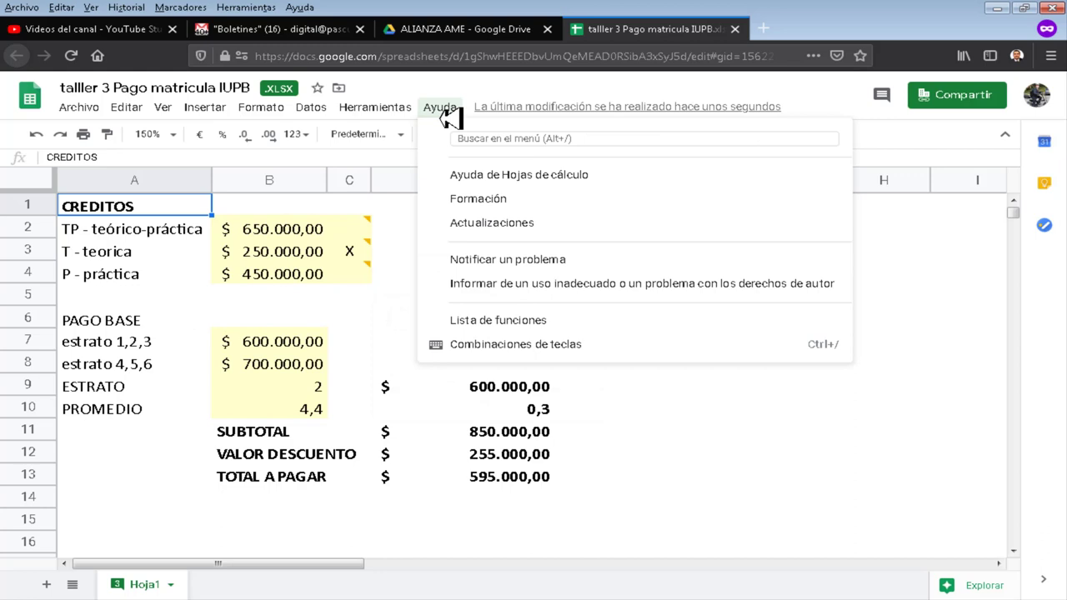
mouse_move(391, 117)
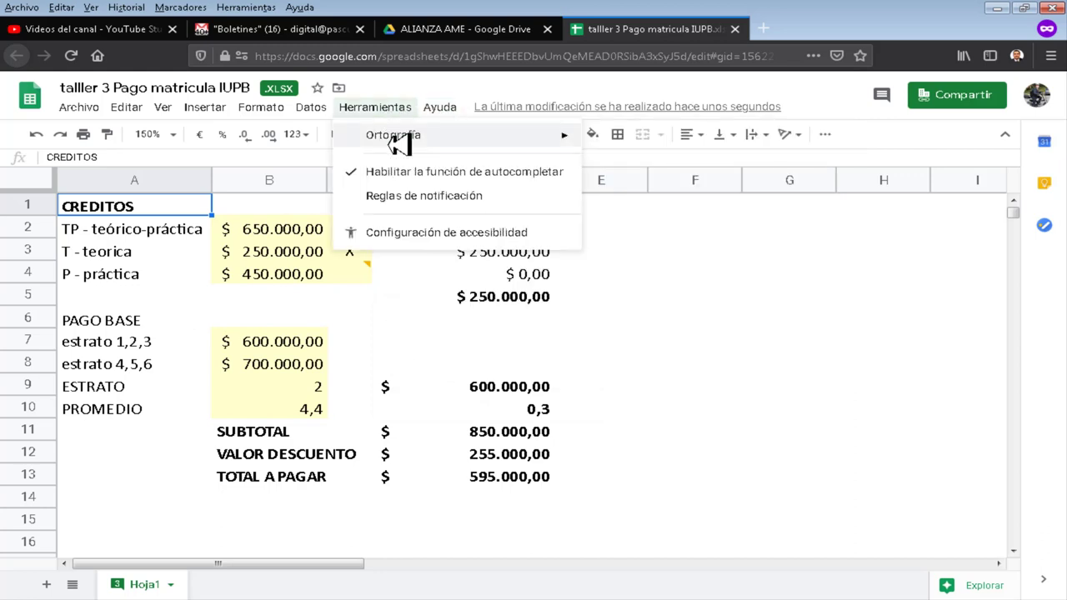
mouse_move(398, 143)
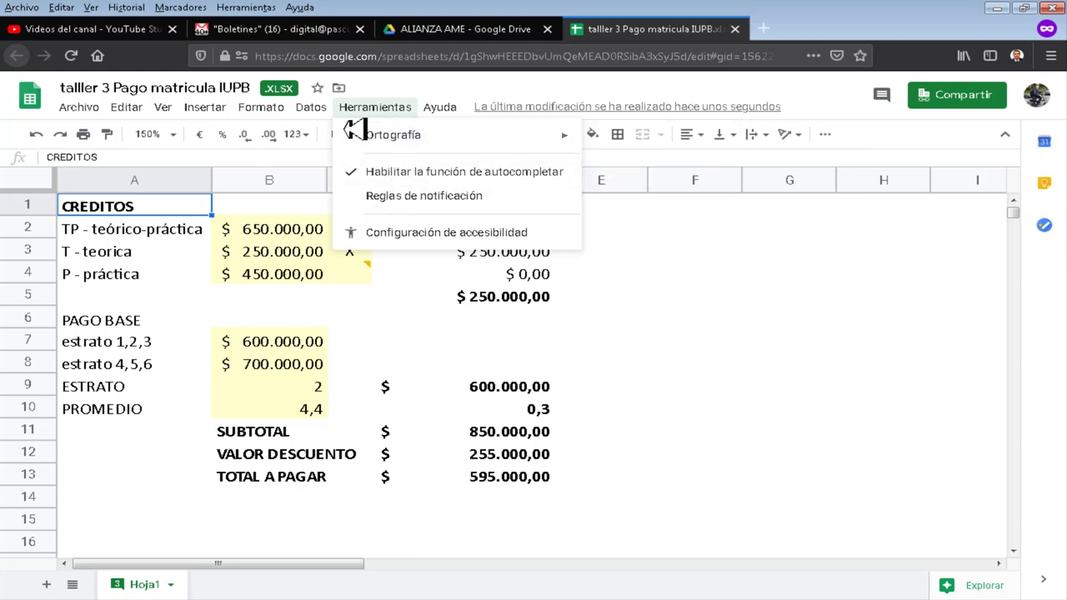
mouse_move(315, 117)
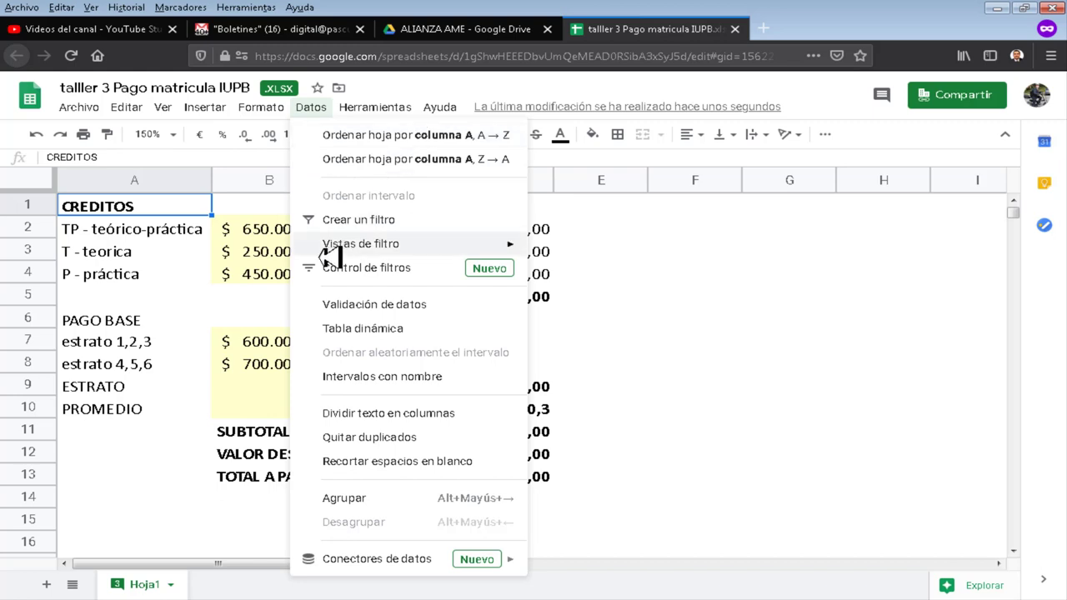
click(242, 275)
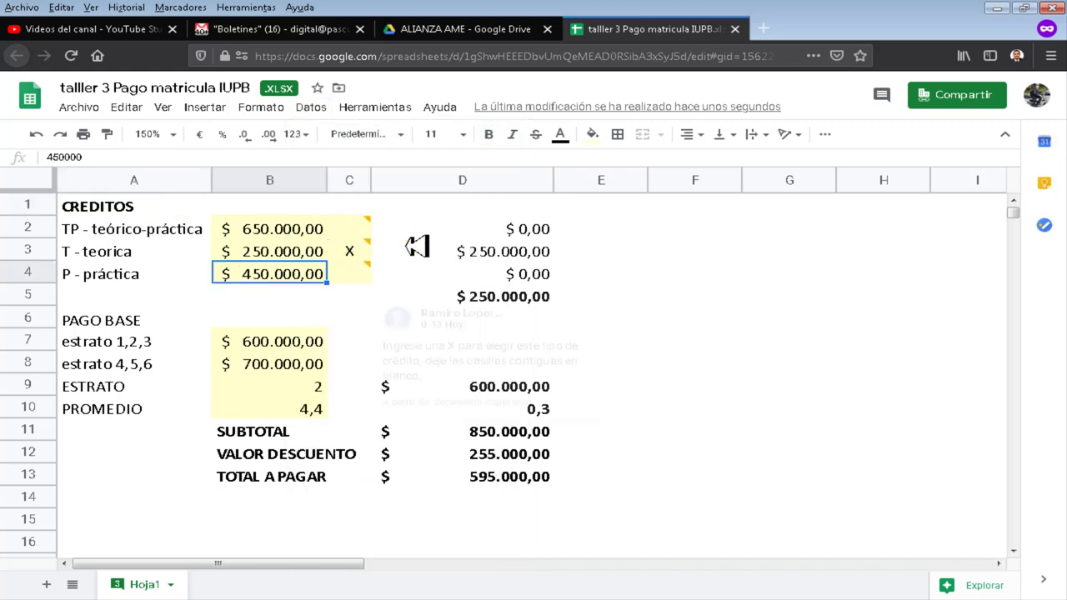
Examine the credit formulas in D2, D3 and D4 and the cells in columns B and C that they reference.
click(538, 230)
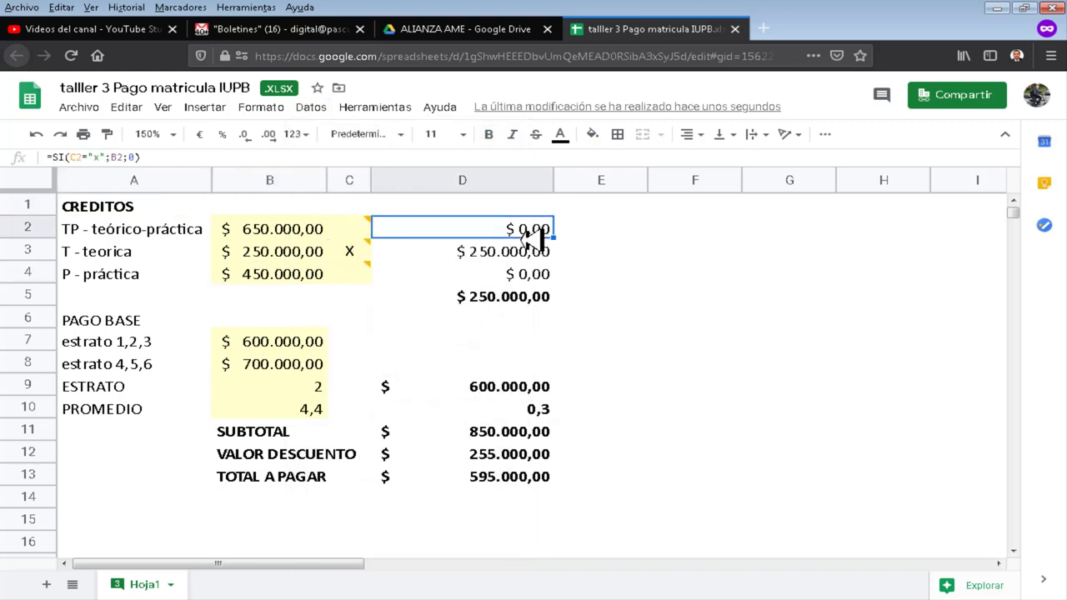
click(184, 159)
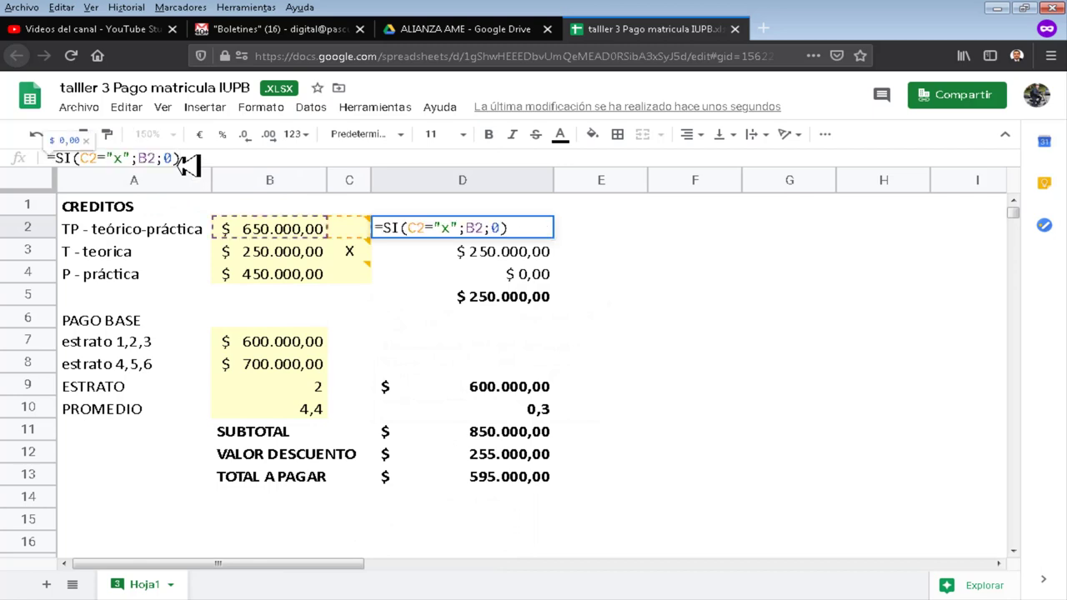
key(Return)
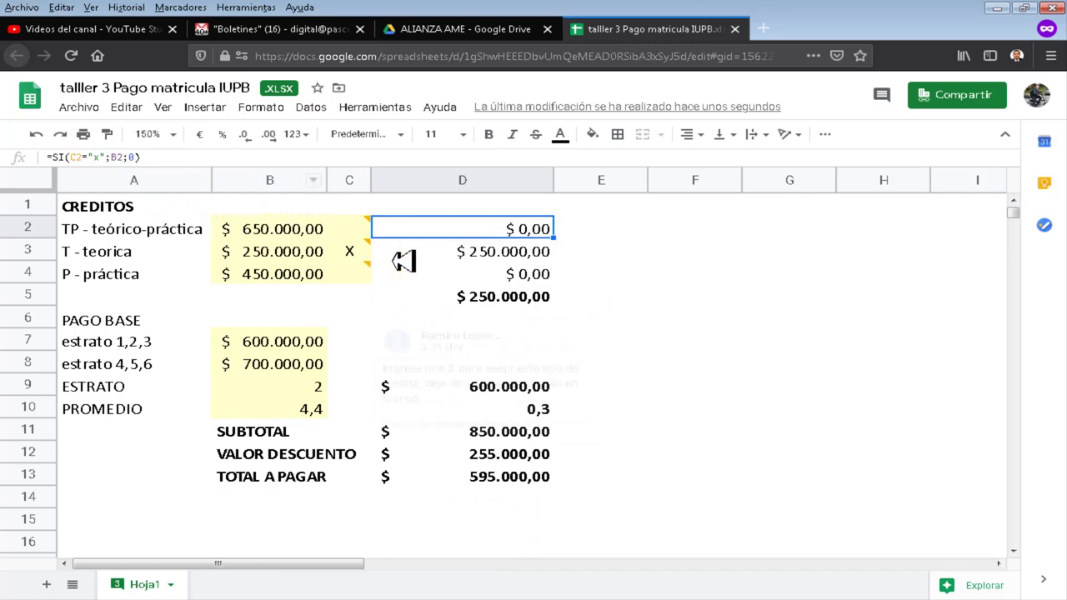
double_click(496, 252)
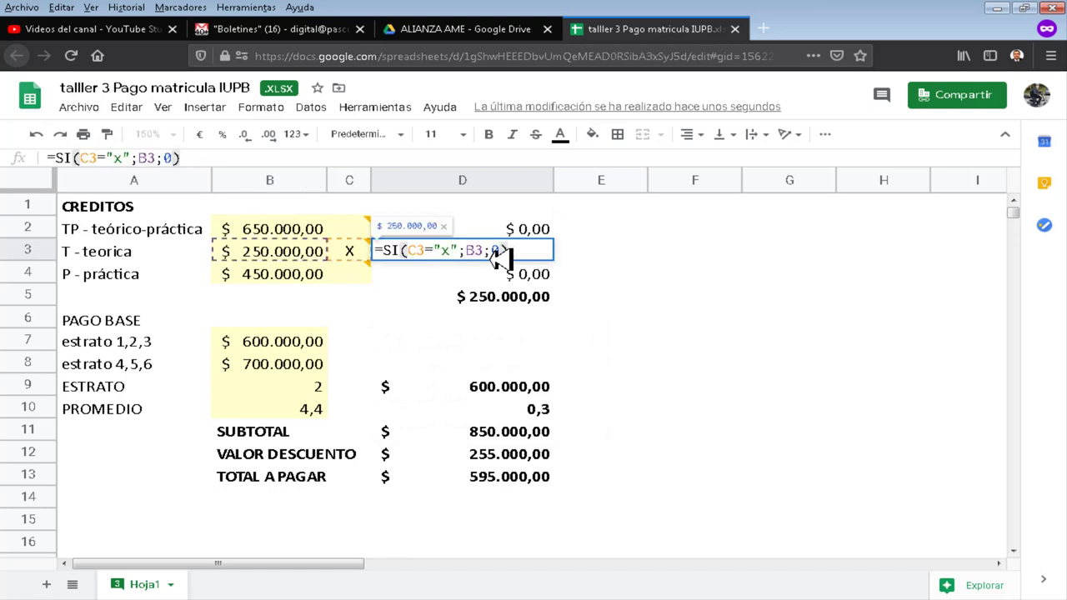
key(Escape)
click(349, 255)
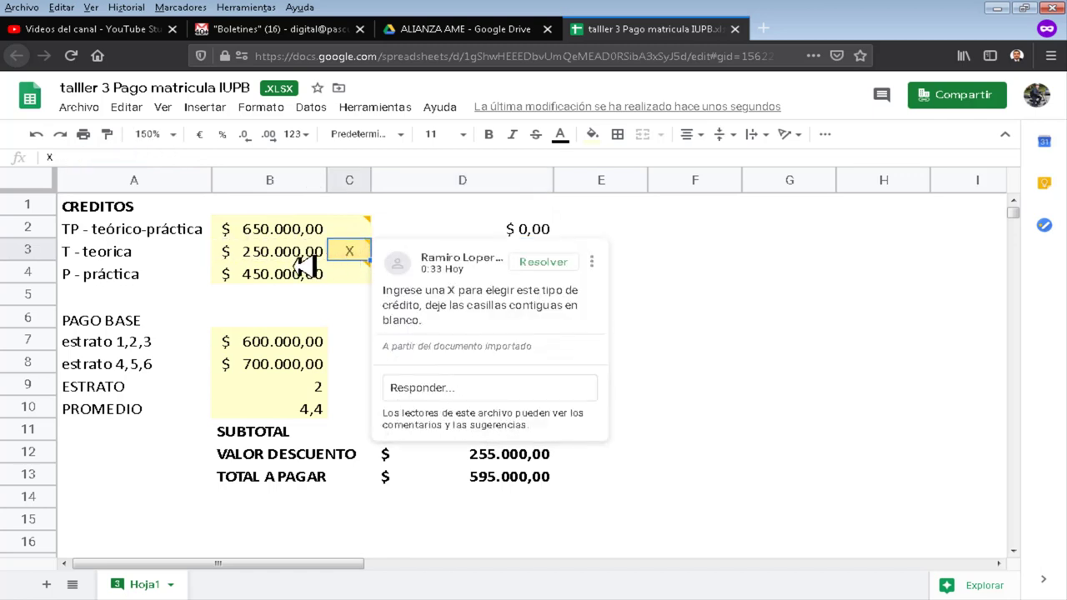
click(300, 256)
click(517, 277)
double_click(522, 282)
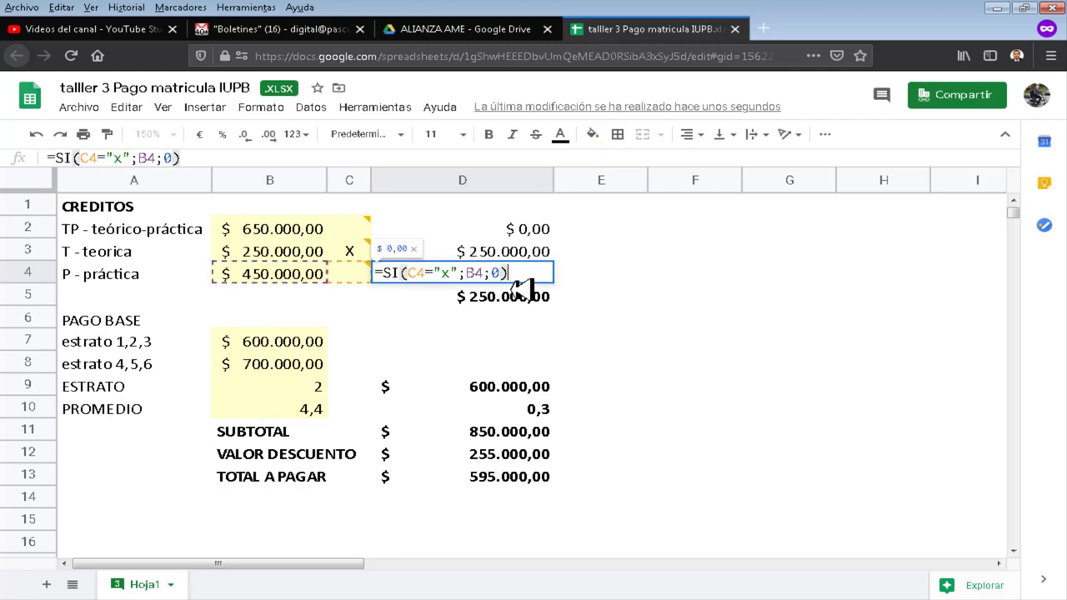
key(Escape)
Inspect the formula that totals the credit values in cell D5.
click(519, 302)
double_click(519, 307)
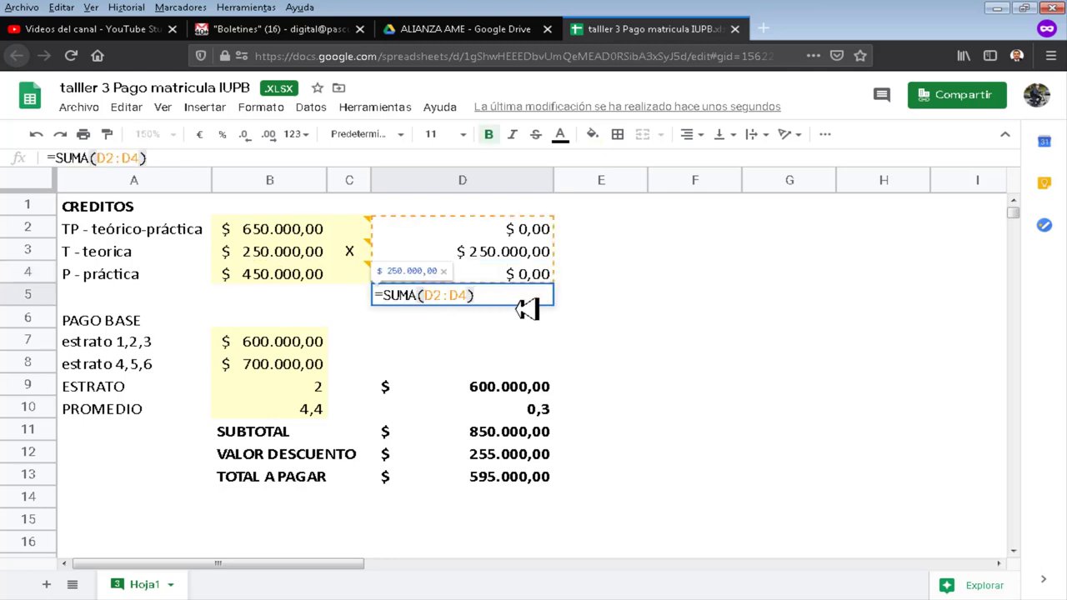
key(Escape)
Review the base payment amounts in B7 and B8 and each condition of the nested SI formula in D9.
click(287, 346)
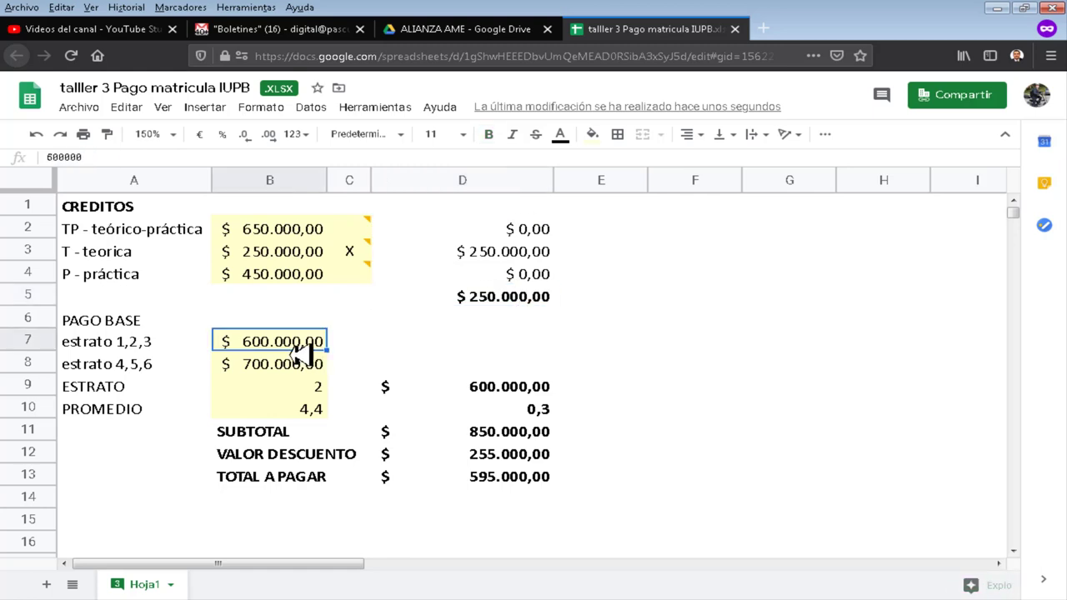
click(287, 367)
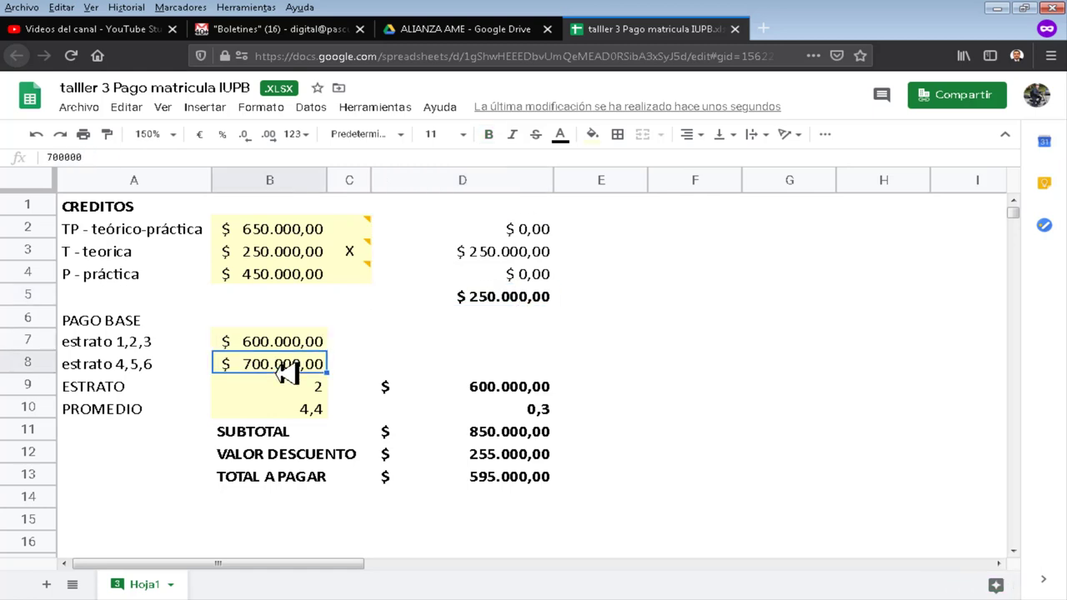
double_click(500, 392)
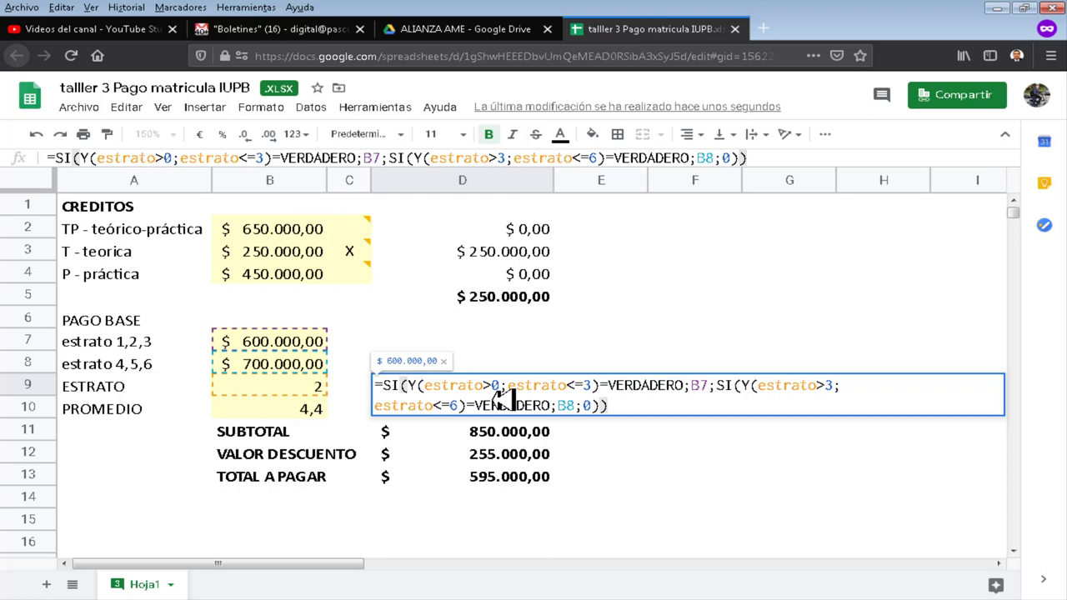
double_click(412, 386)
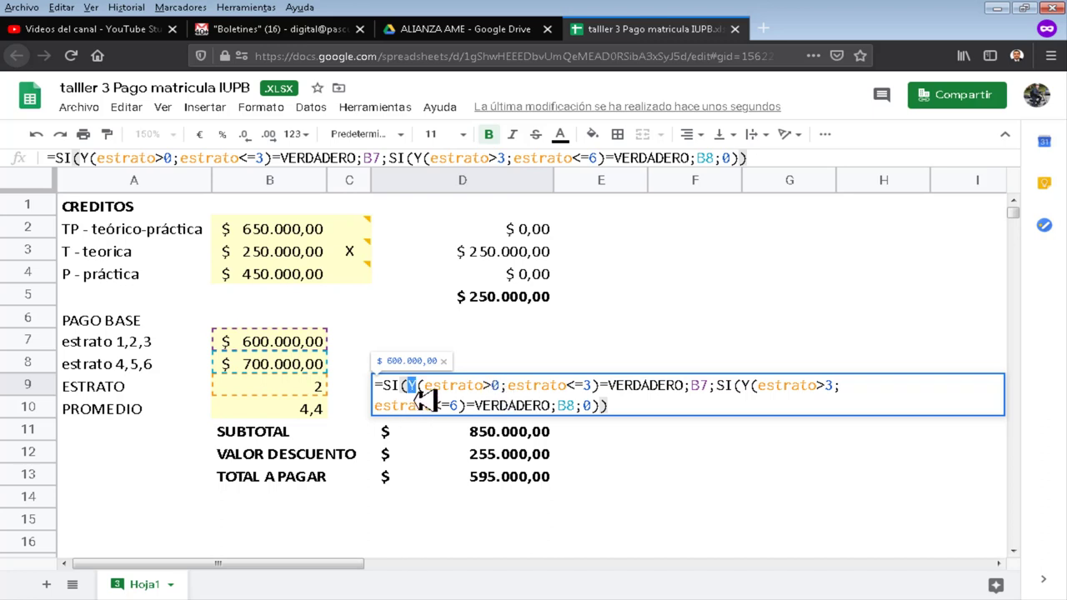
double_click(495, 385)
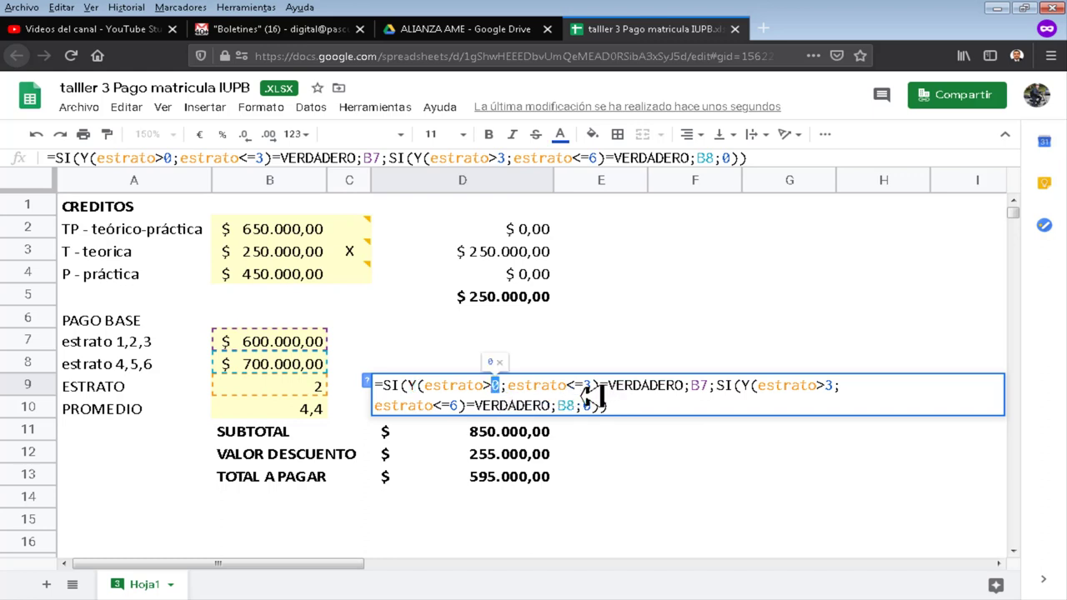
drag(568, 386, 593, 387)
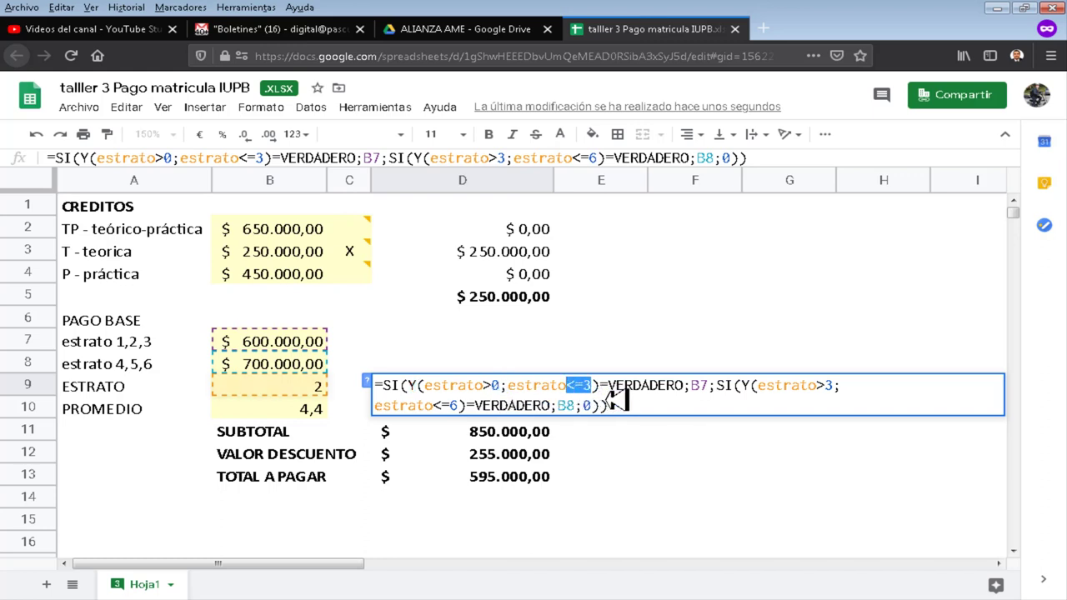
drag(715, 386, 749, 386)
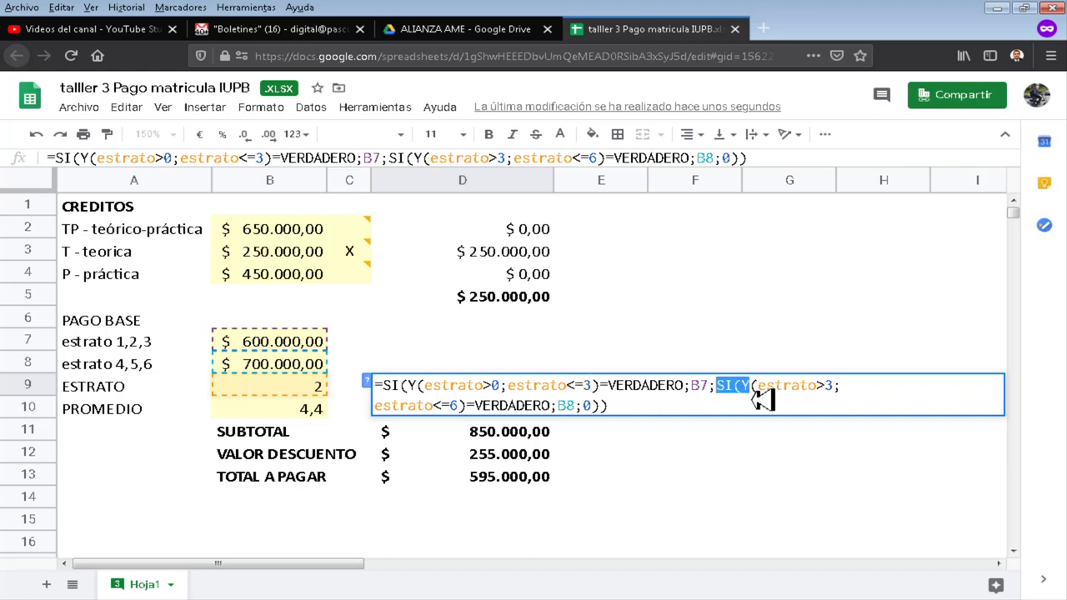
click(833, 387)
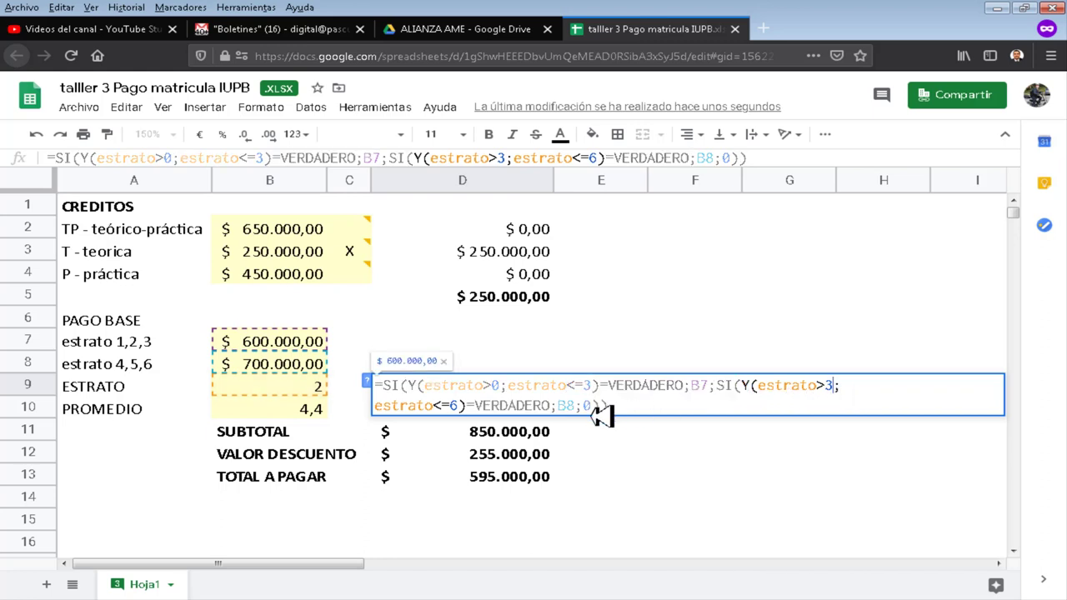
drag(400, 408, 642, 421)
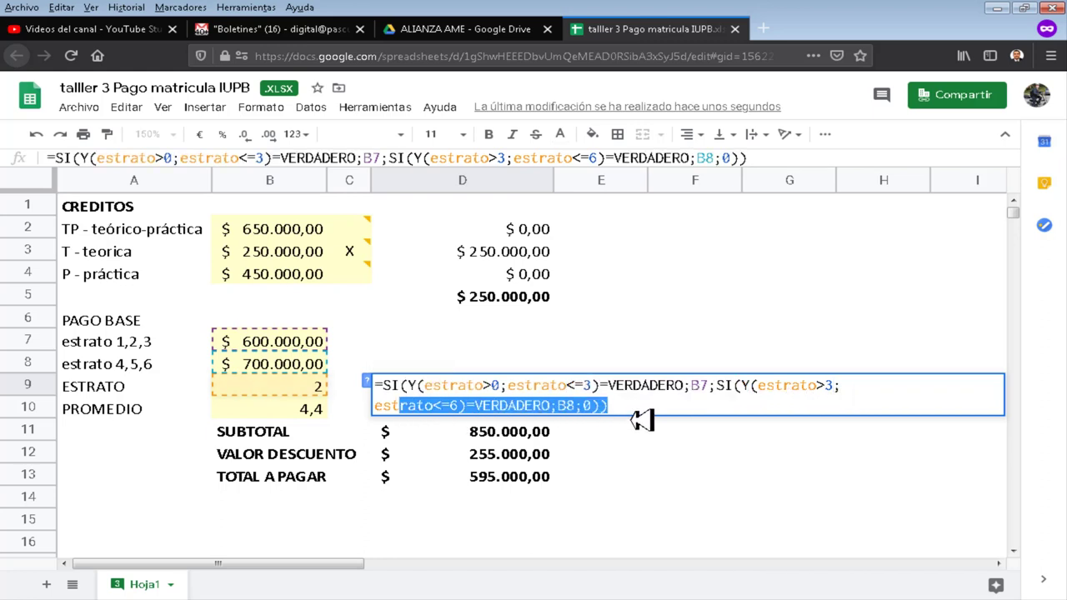
click(642, 421)
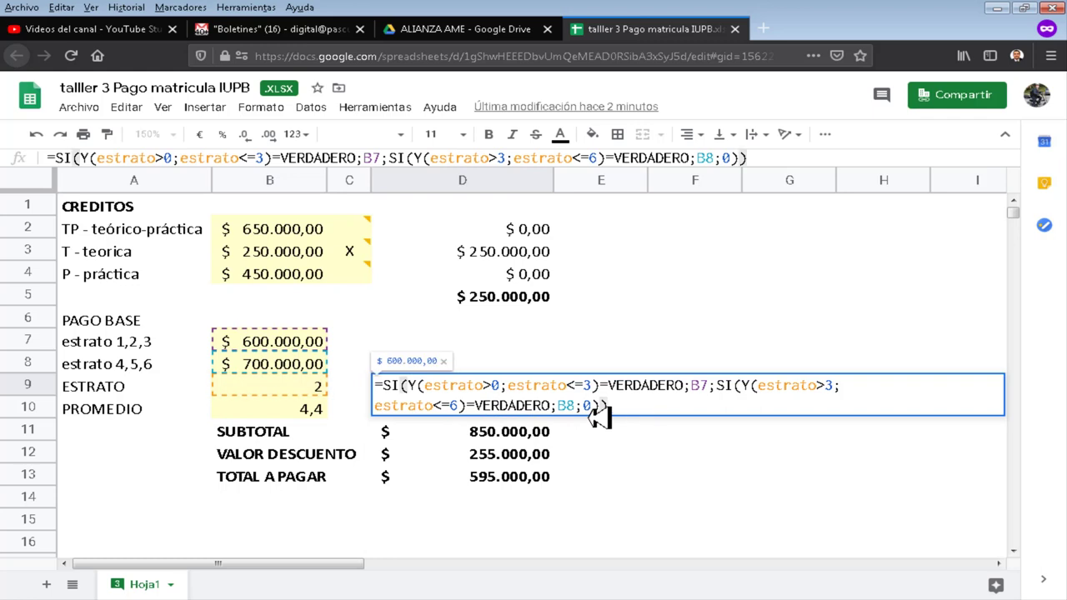
Examine the SUBTOTAL formula in D11 and trace its named ranges pago_base and valor_credito, checking the source formula in D5.
click(536, 435)
double_click(535, 435)
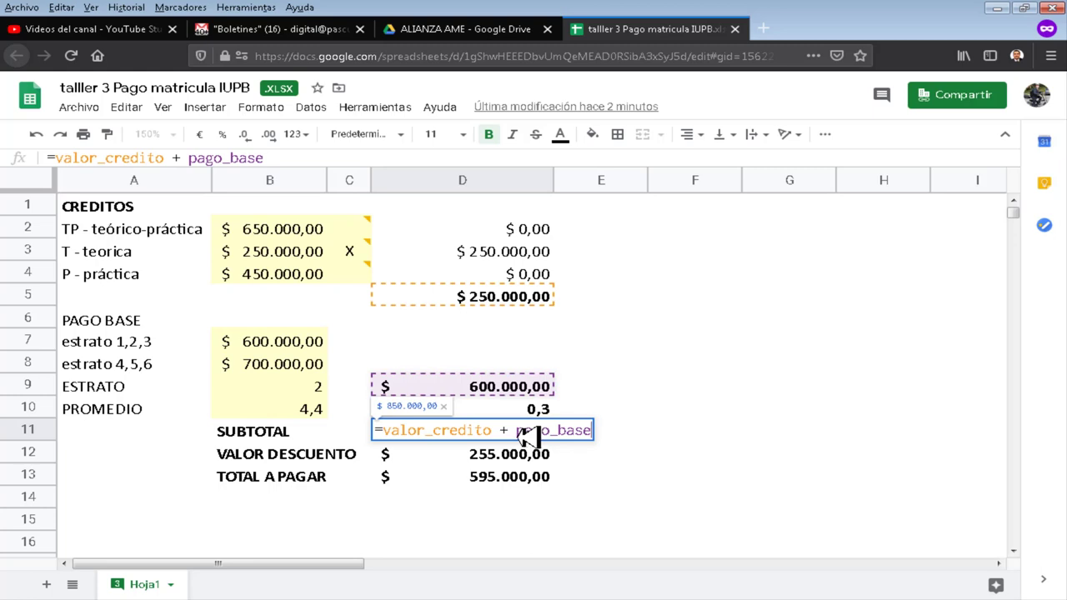
drag(519, 432, 658, 435)
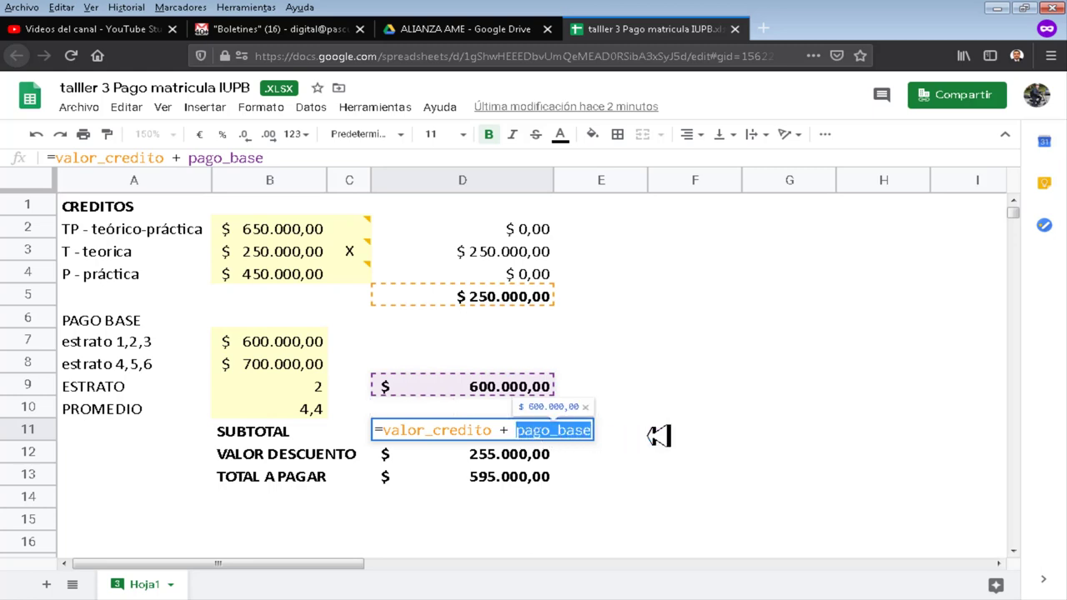
click(388, 436)
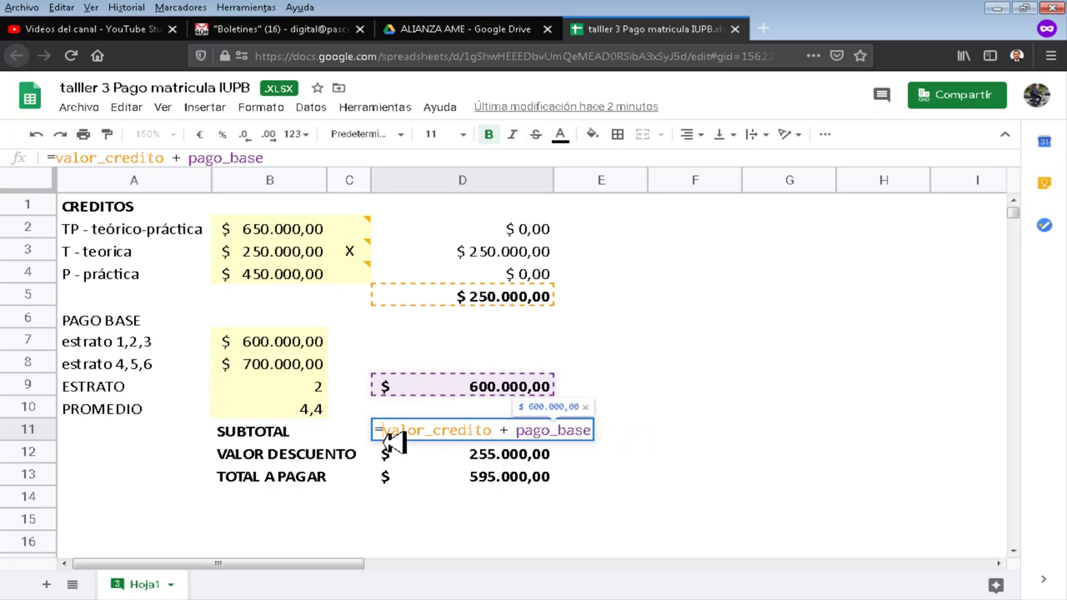
drag(393, 444, 509, 435)
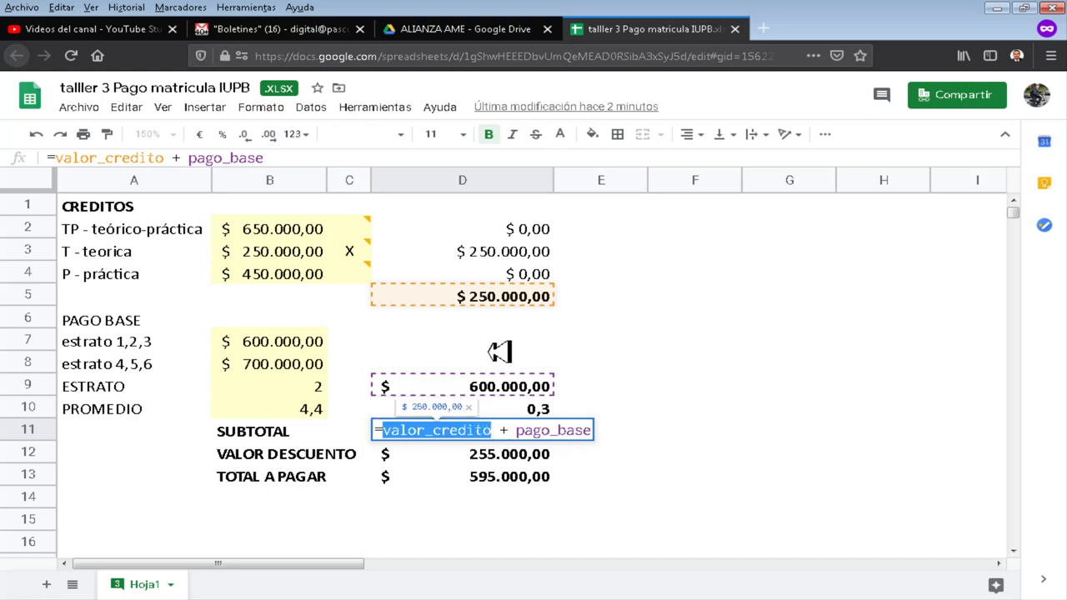
key(Escape)
click(507, 309)
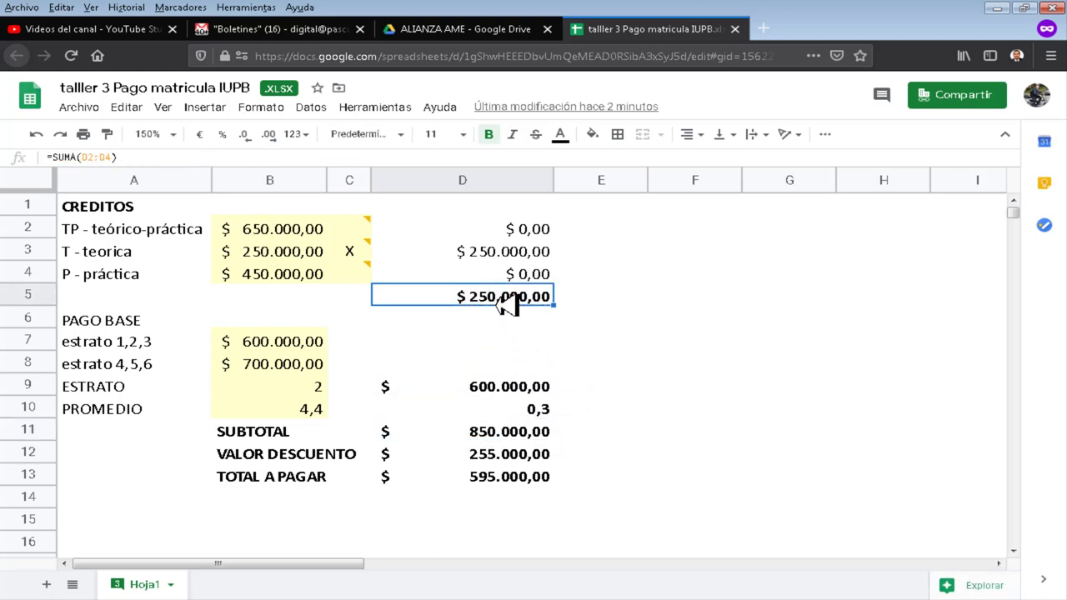
double_click(507, 307)
key(Escape)
Inspect the VALOR DESCUENTO formula in D12 and the TOTAL A PAGAR formula in D13.
double_click(510, 457)
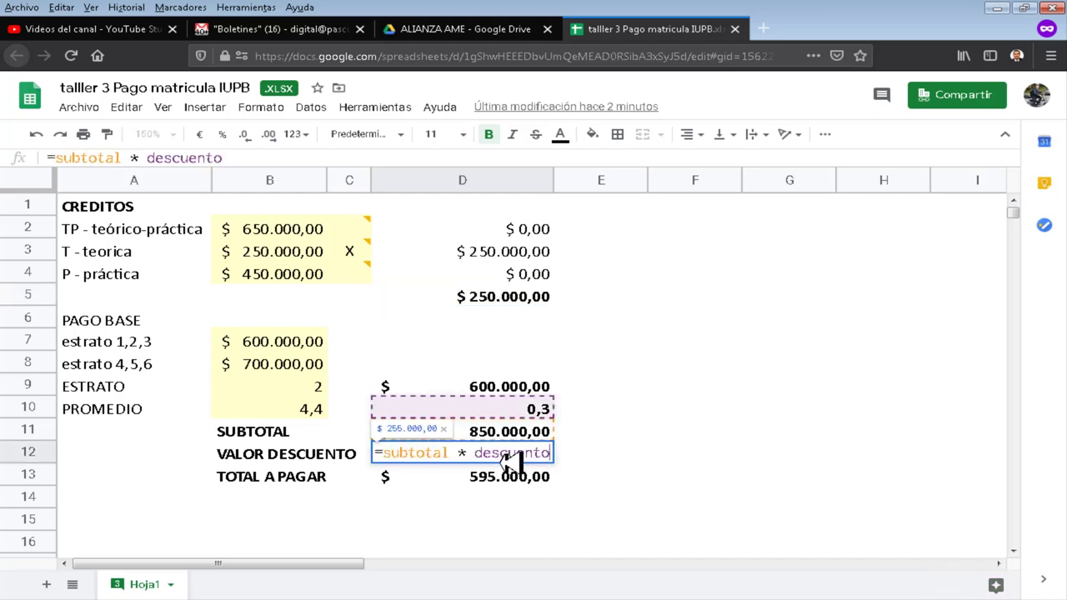
key(Escape)
double_click(497, 487)
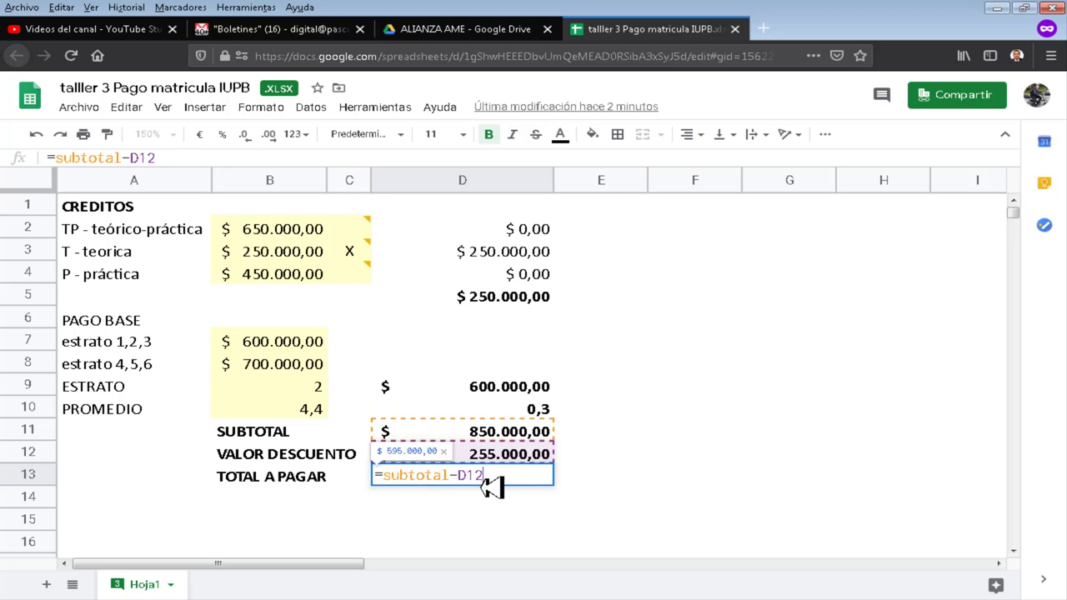
key(Escape)
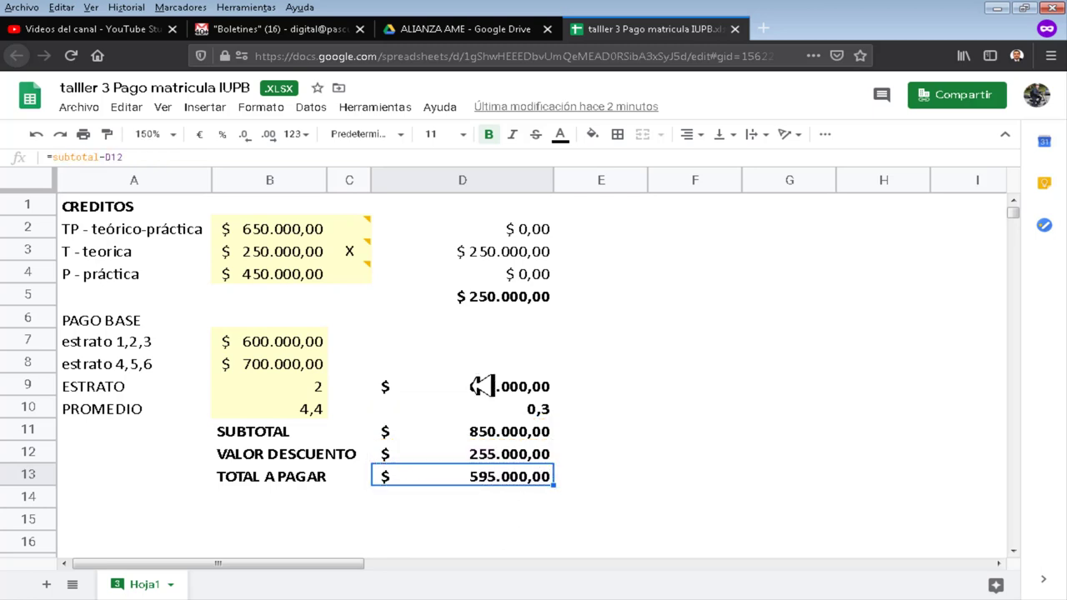
Add the comment "este es un comentario" to the TOTAL A PAGAR amount in cell D13.
click(268, 110)
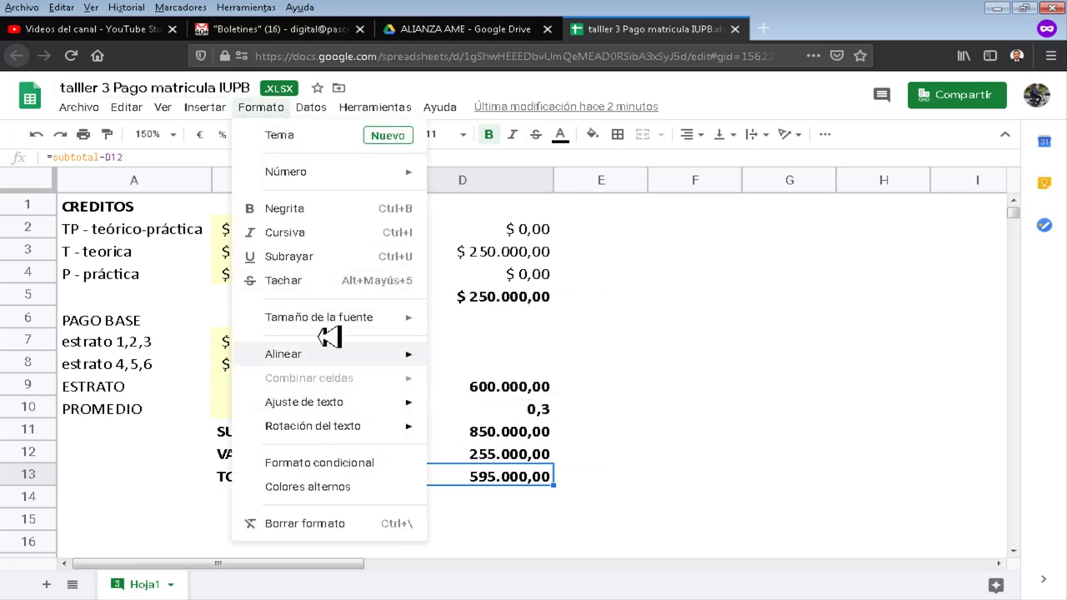
mouse_move(204, 113)
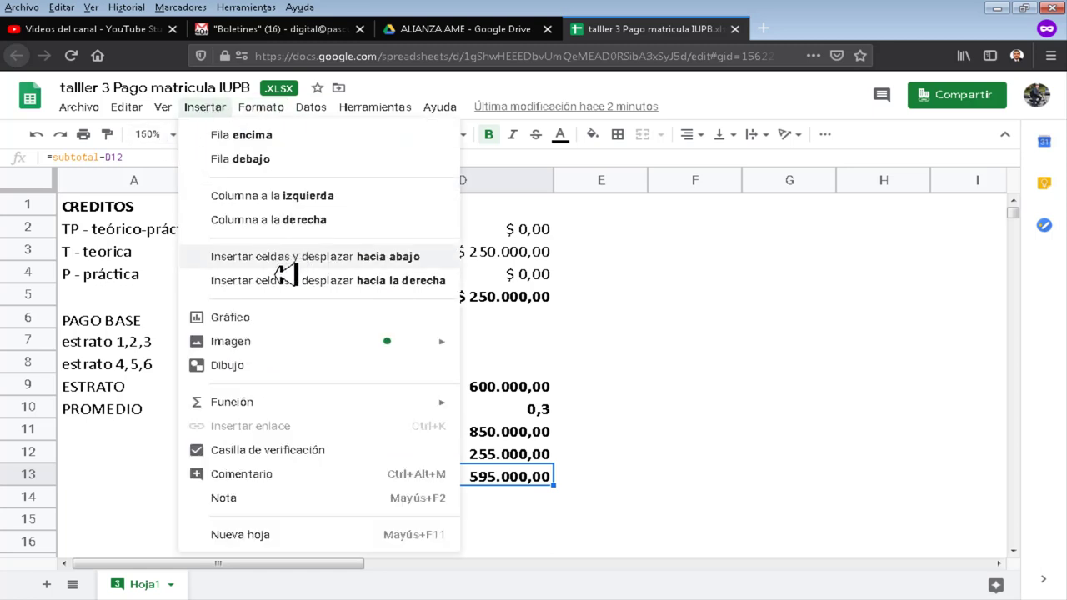
click(241, 475)
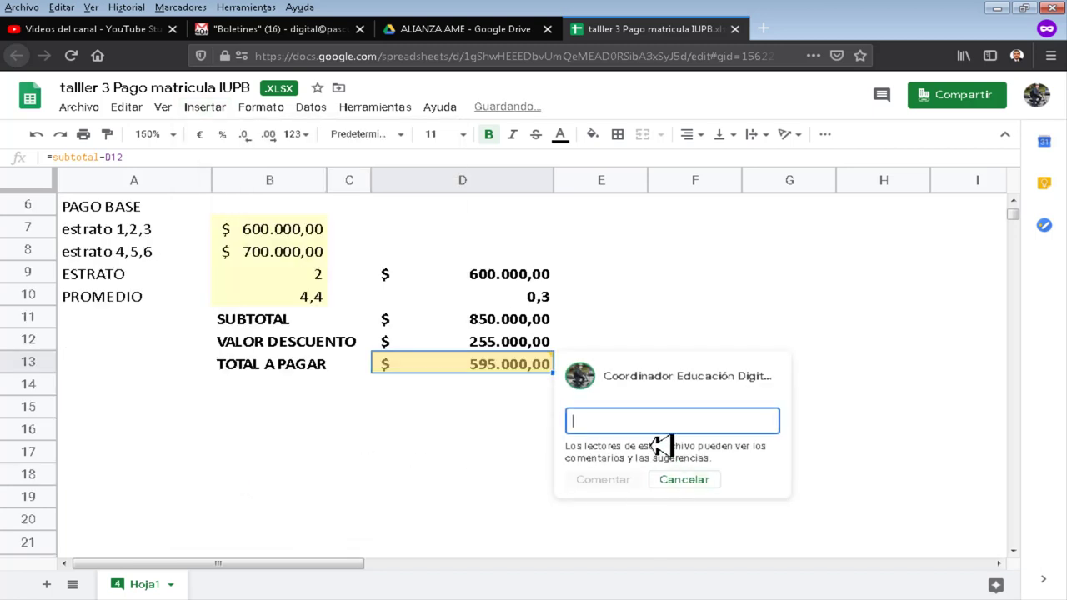
text(este es un comentario)
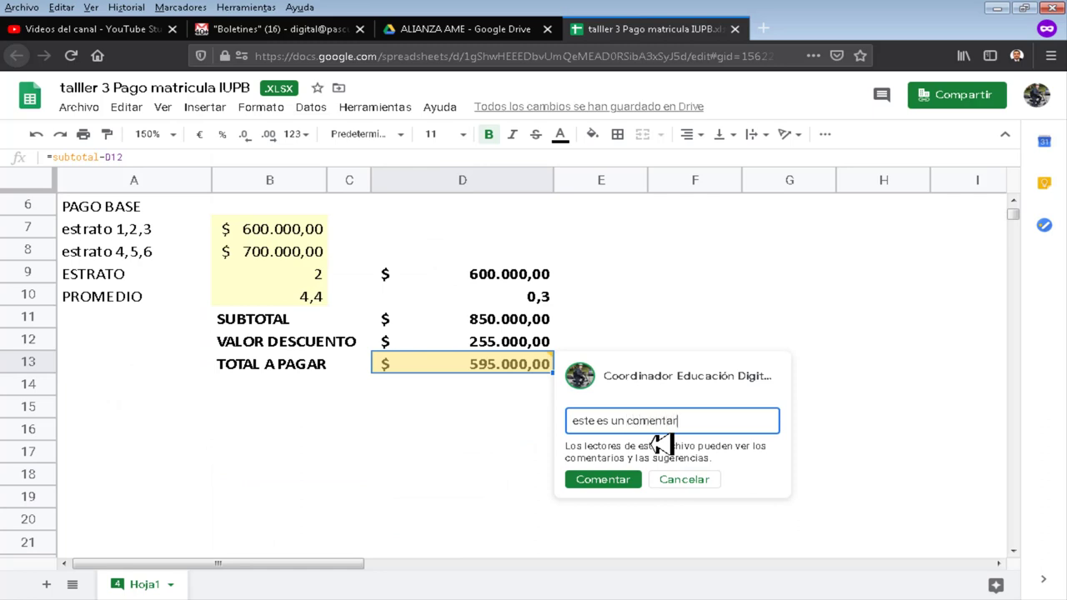
click(613, 482)
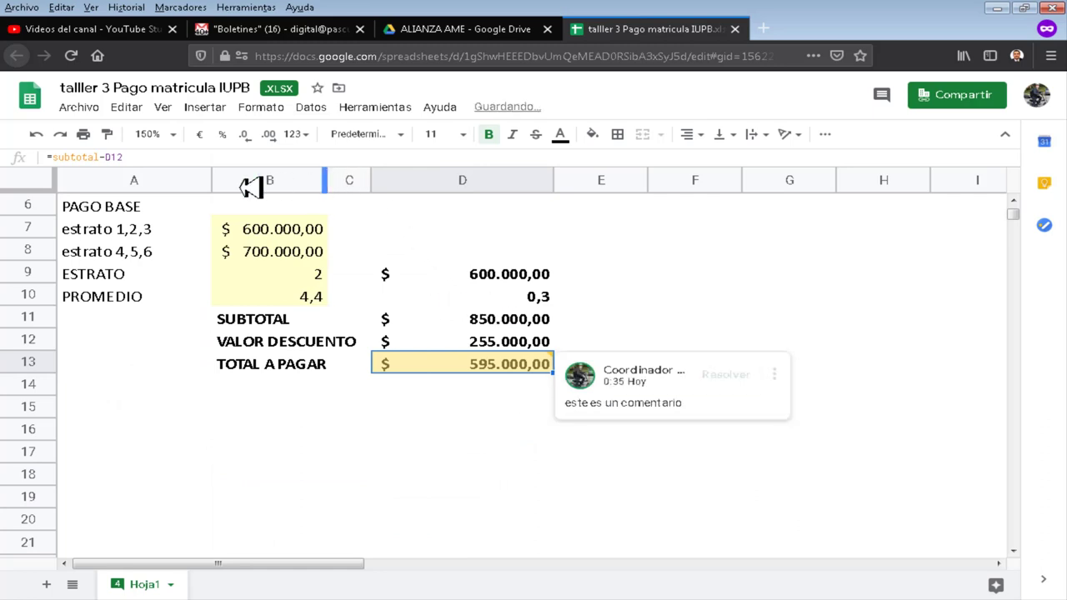
Add the note "esta es una NOTA" to the TOTAL A PAGAR label in cell B13 and display it.
click(203, 110)
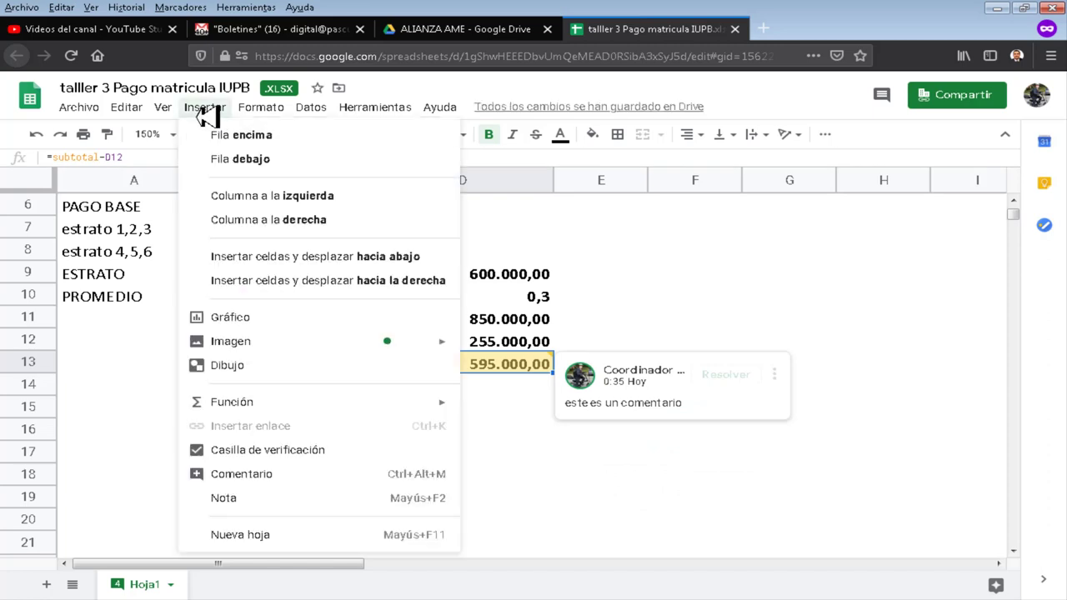
mouse_move(171, 110)
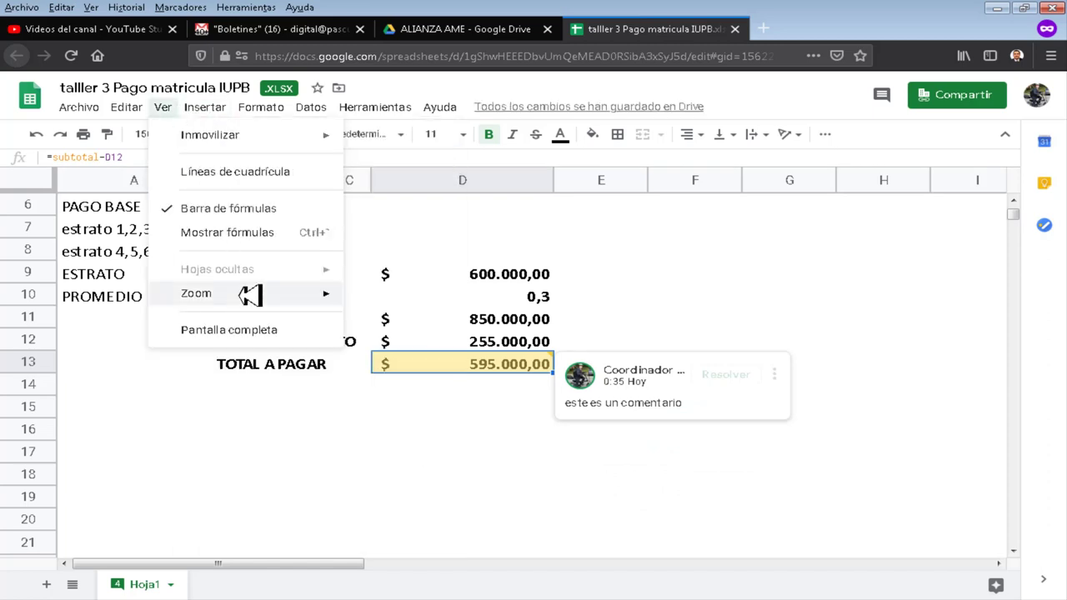
click(282, 369)
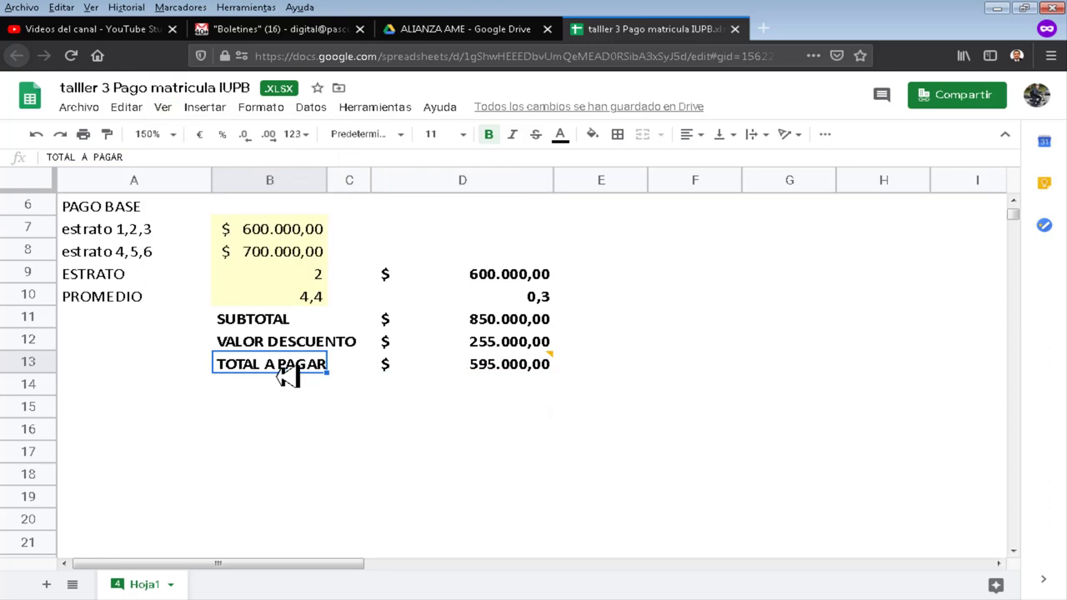
click(207, 109)
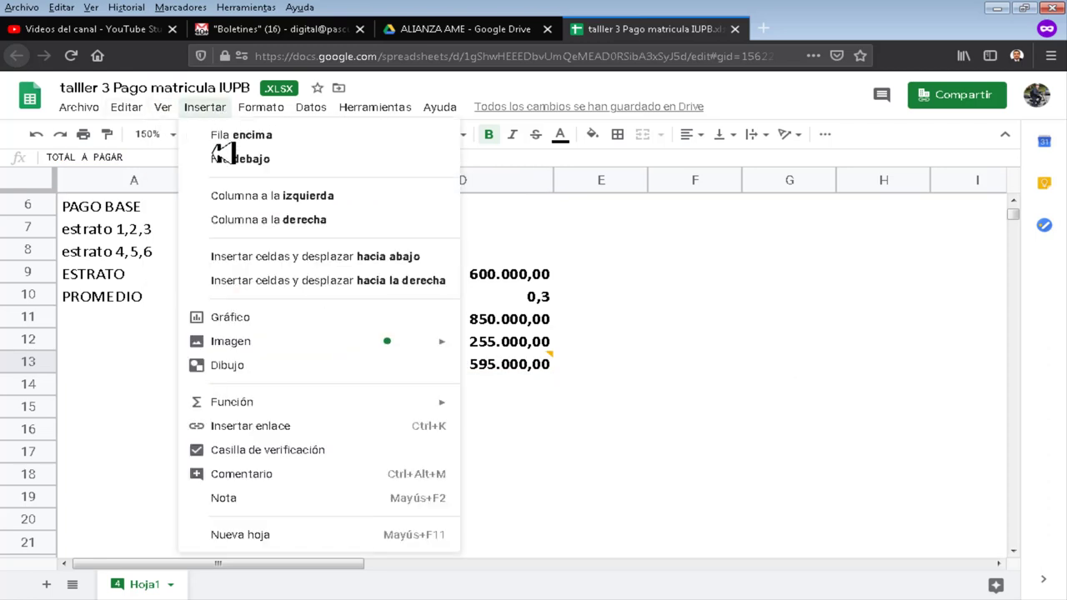
click(307, 503)
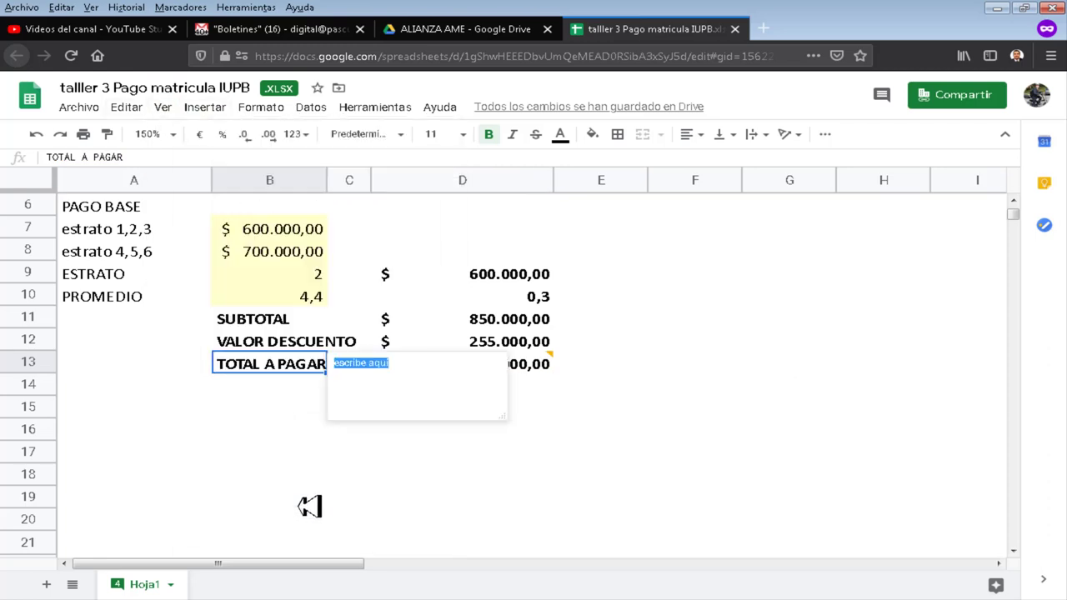
text(et)
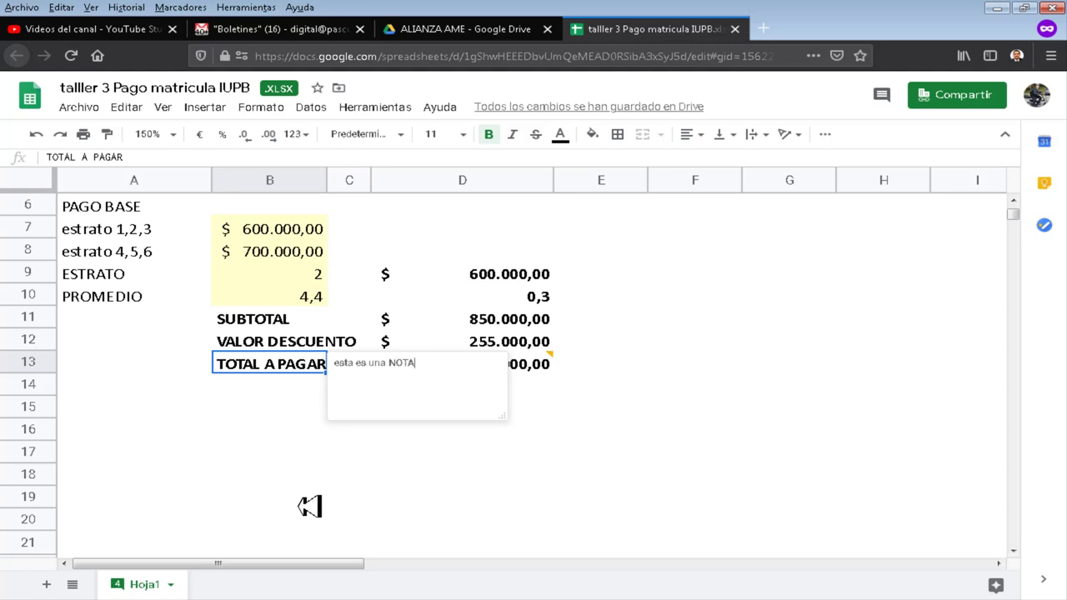
click(308, 506)
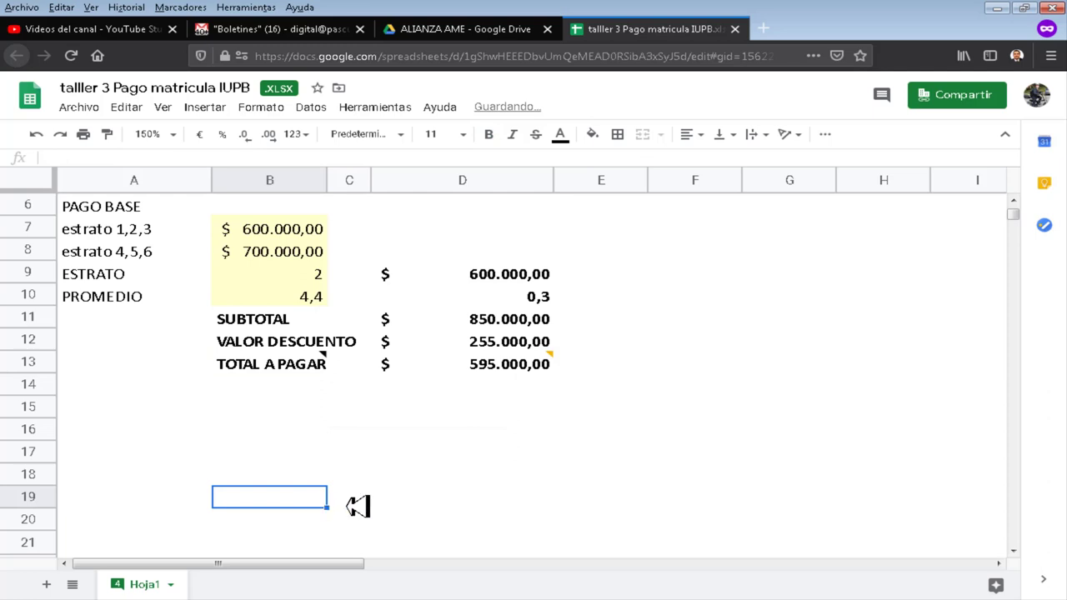
click(310, 367)
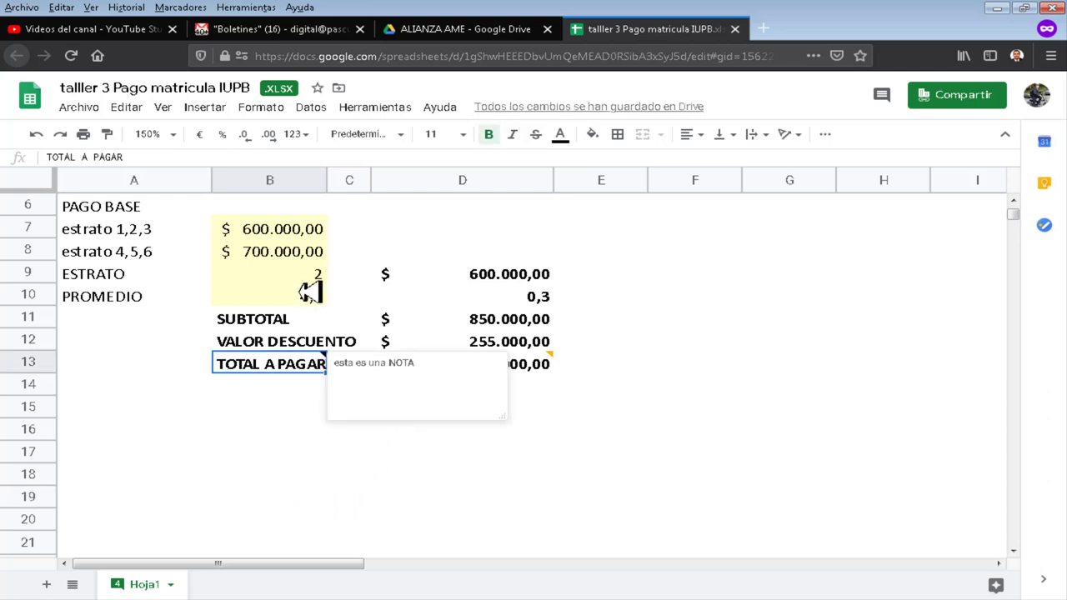
Review the workbook's editing, note-clearing, copying, version history and download format options.
click(200, 107)
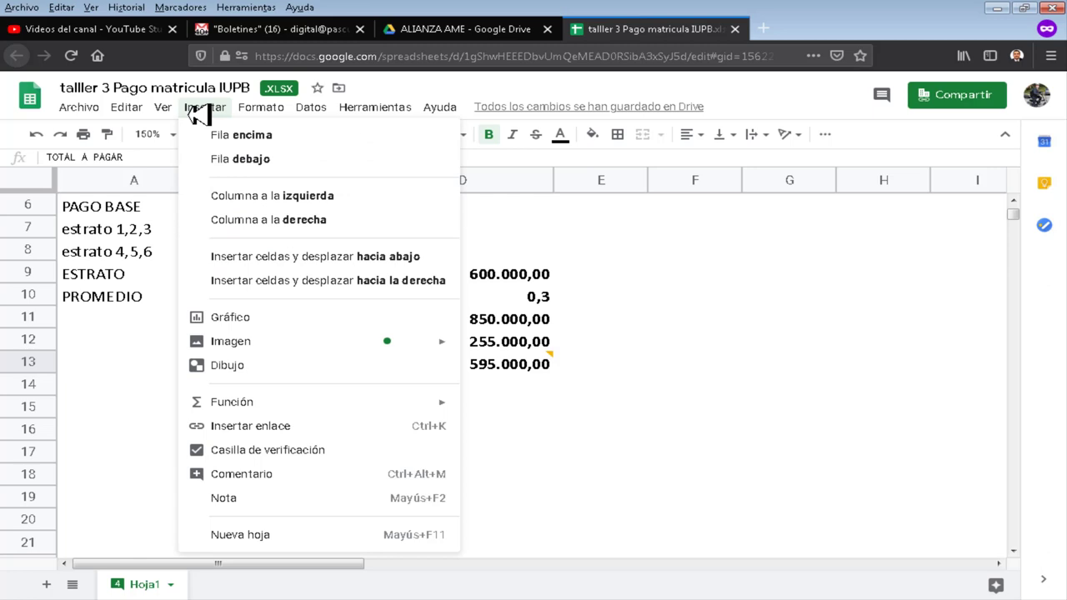
mouse_move(171, 110)
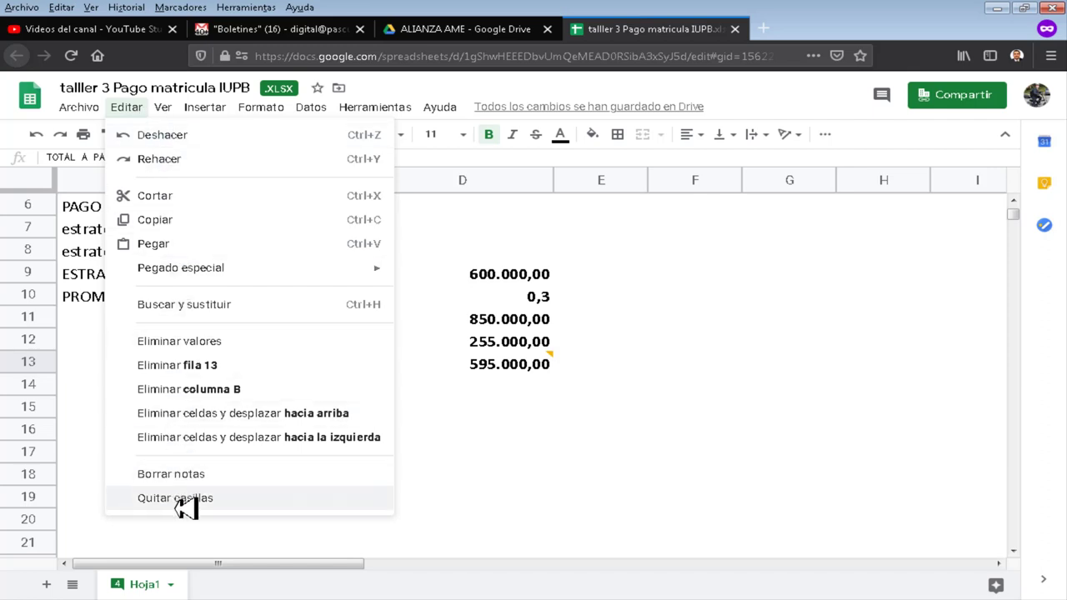
mouse_move(77, 111)
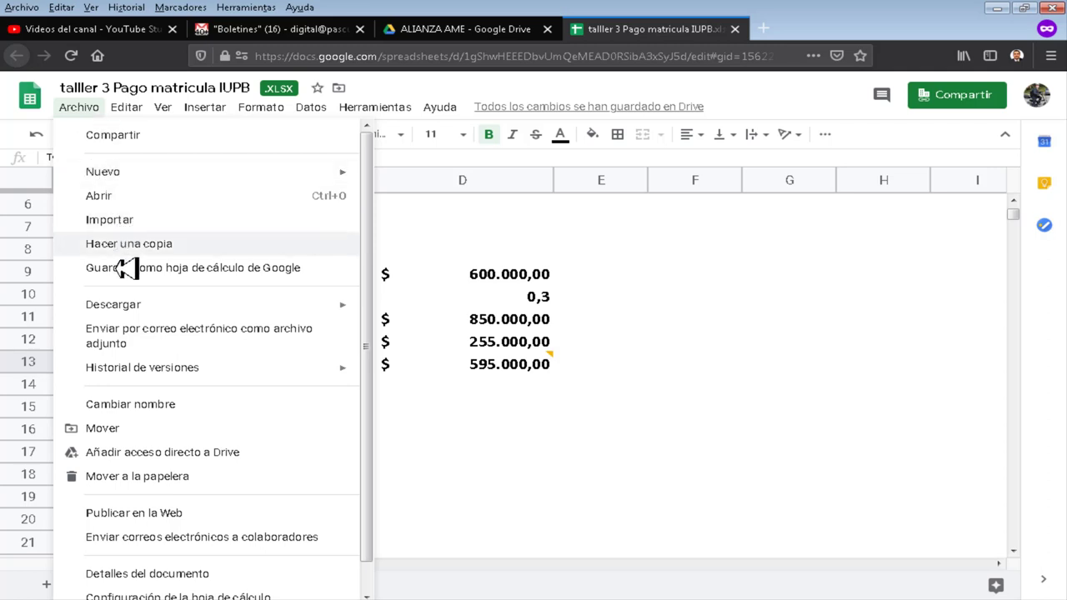
mouse_move(135, 314)
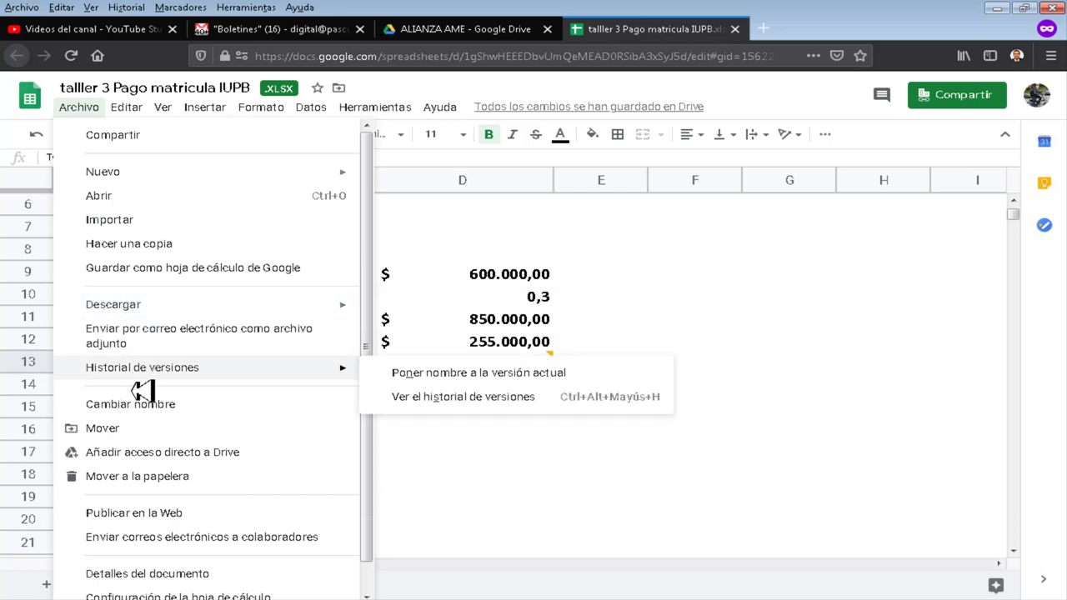
scroll(166, 441, down, 1)
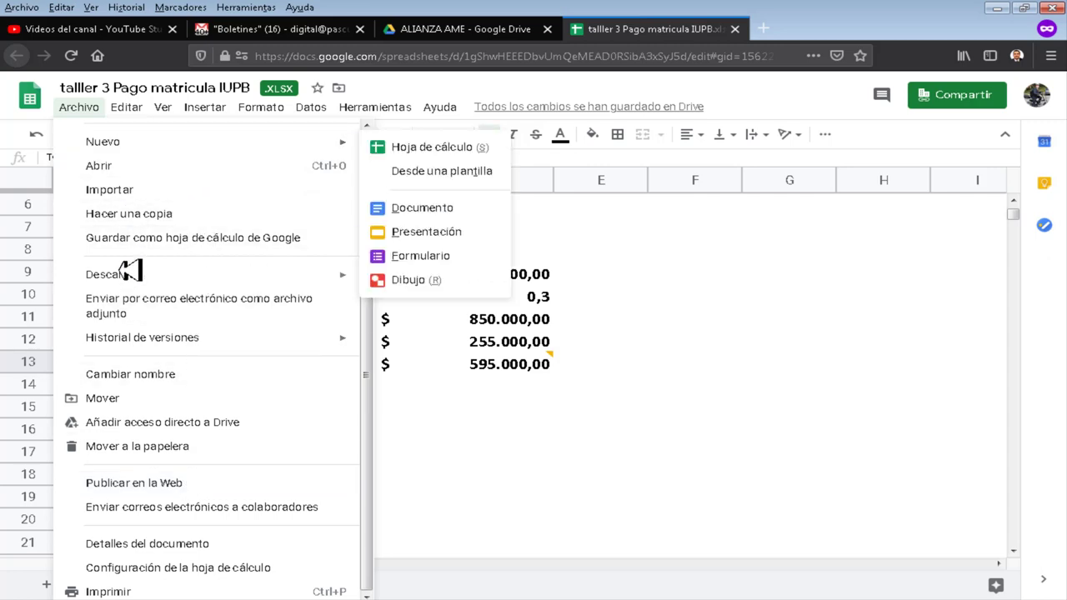
mouse_move(130, 286)
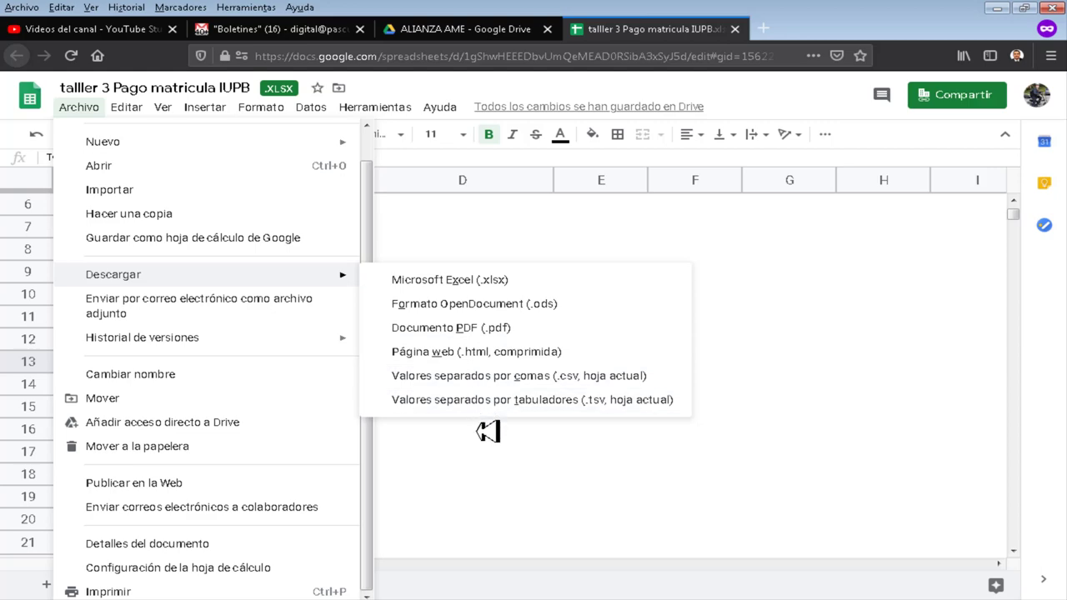
click(424, 207)
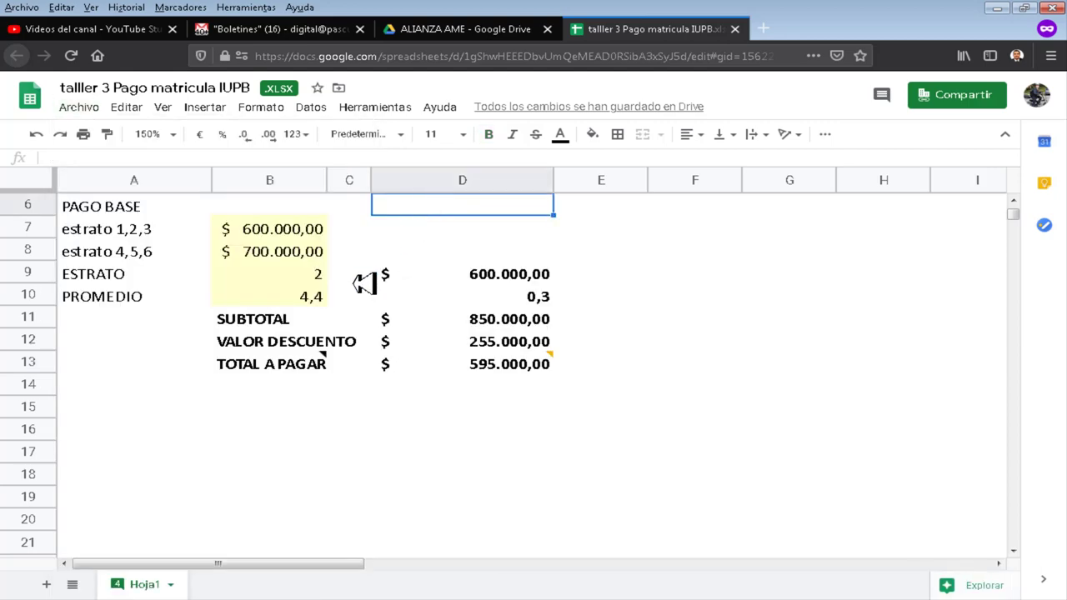
Close the tuition payment workbook and upload Base_de_Datos.xlsx to the ALIANZA AME folder in Drive.
key(ctrl+w)
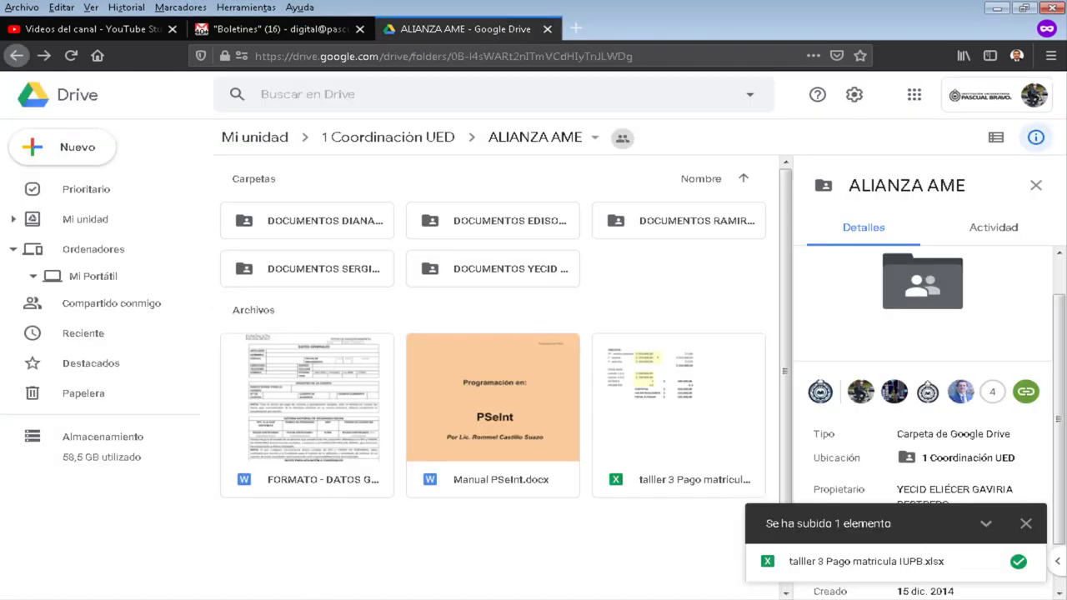
right_click(423, 528)
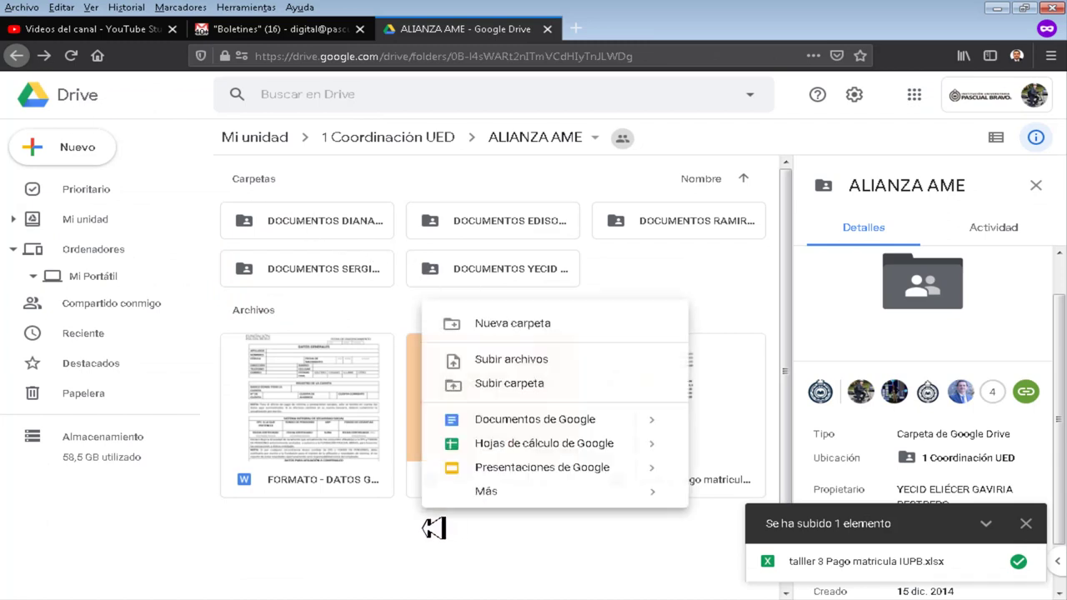
click(548, 359)
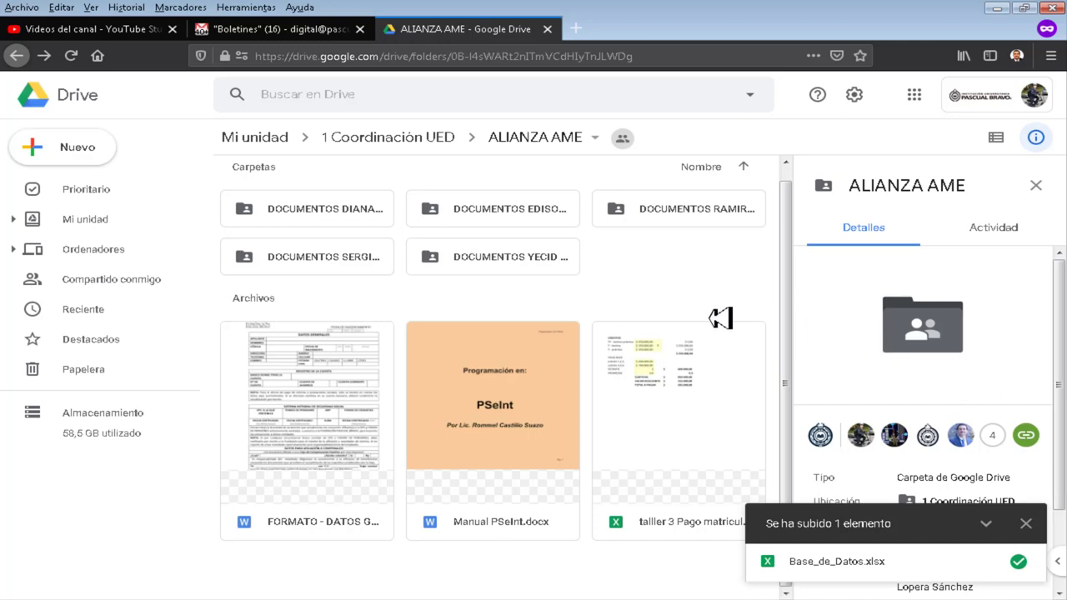
Upload Base_de_Datos.xlsx from the local Google Drive folder to ALIANZA AME a second time.
right_click(644, 301)
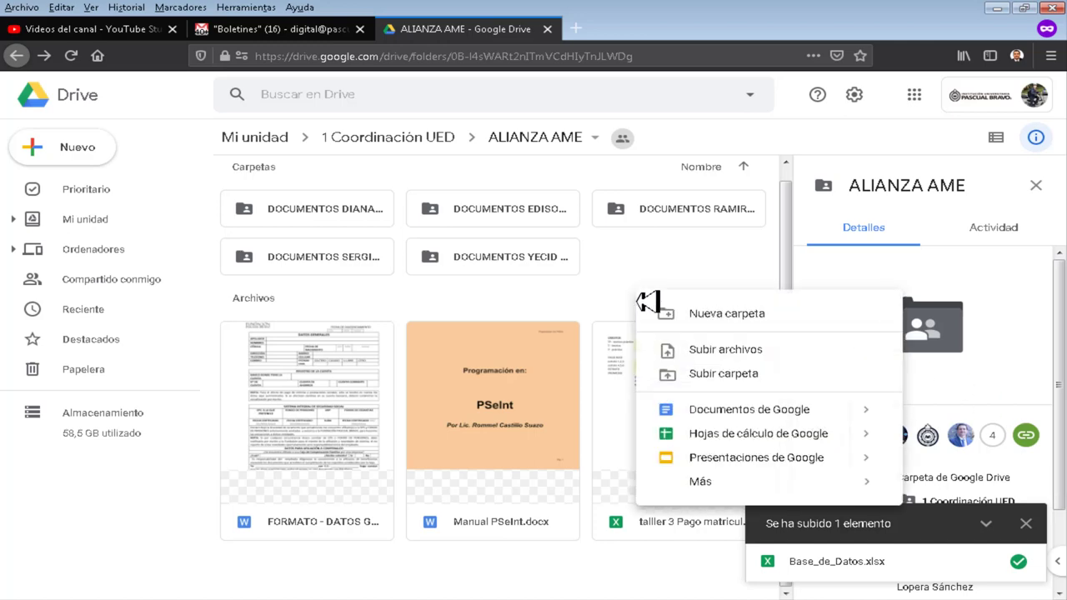
click(705, 355)
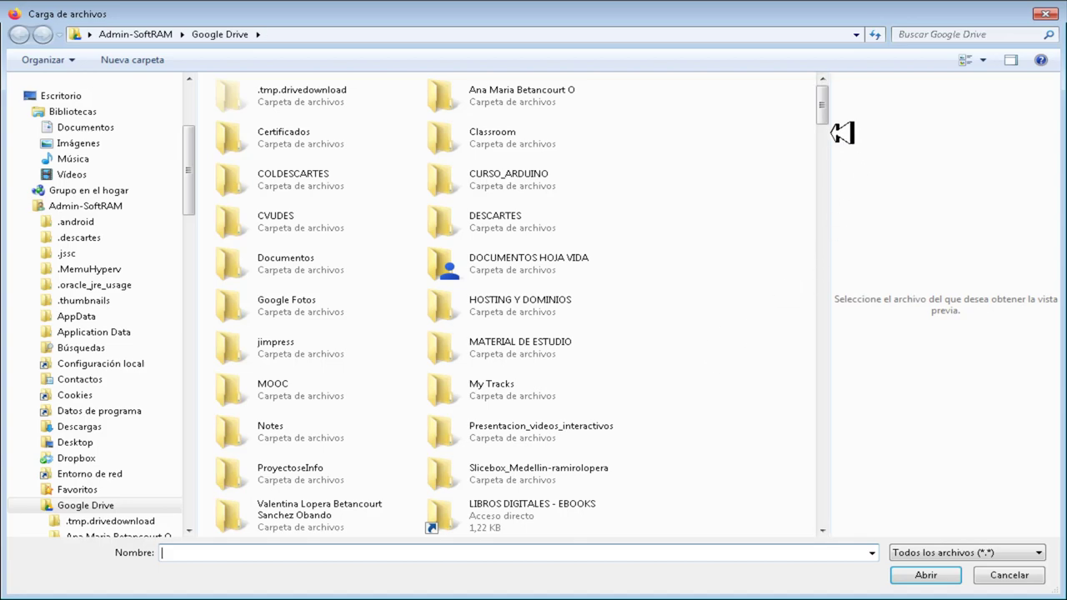
drag(824, 124, 826, 148)
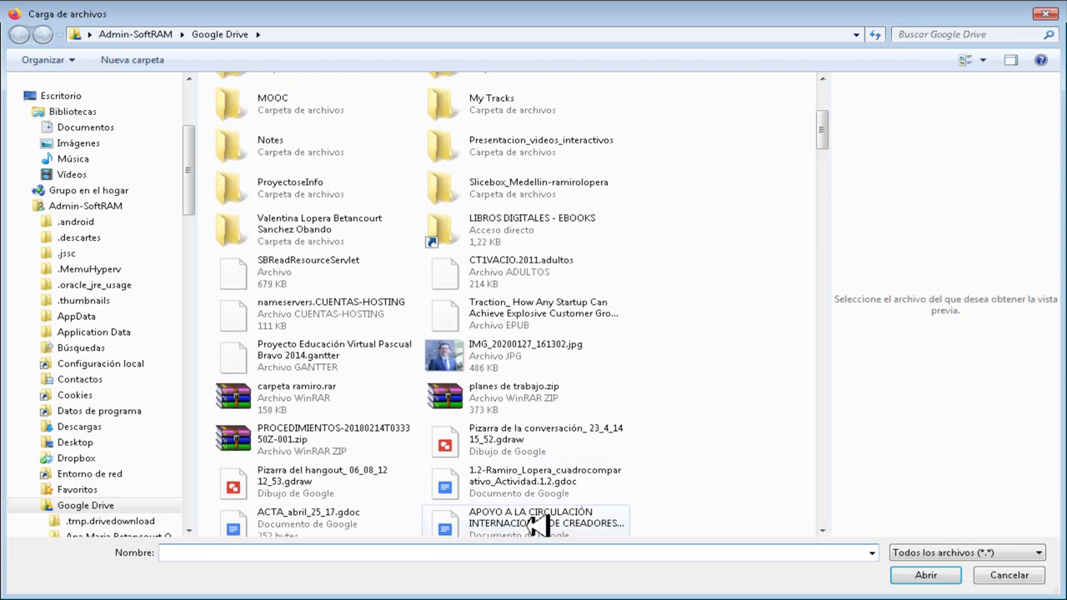
text(base)
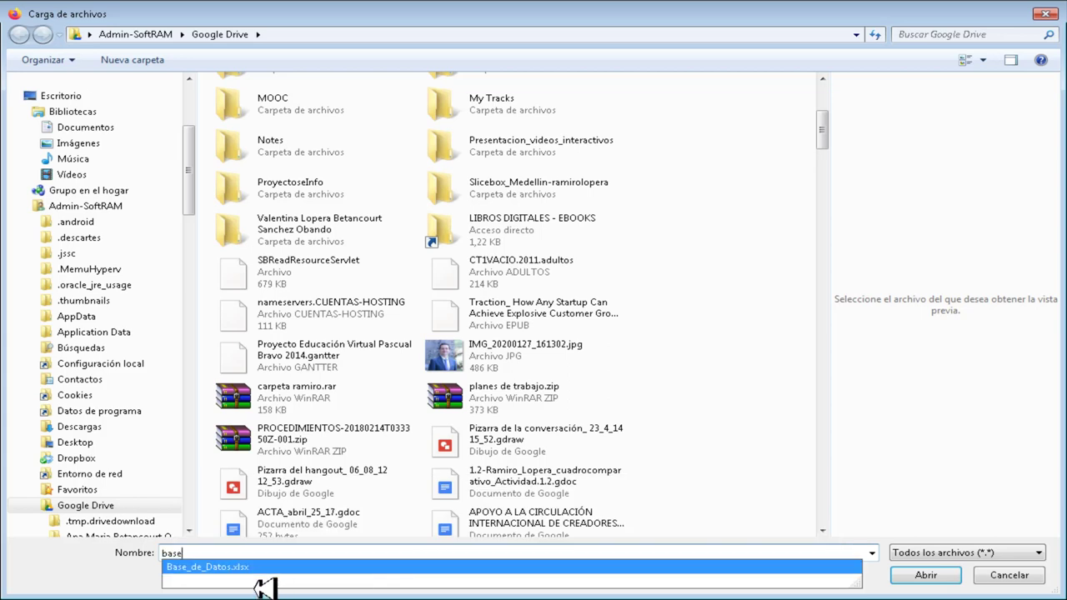
click(236, 567)
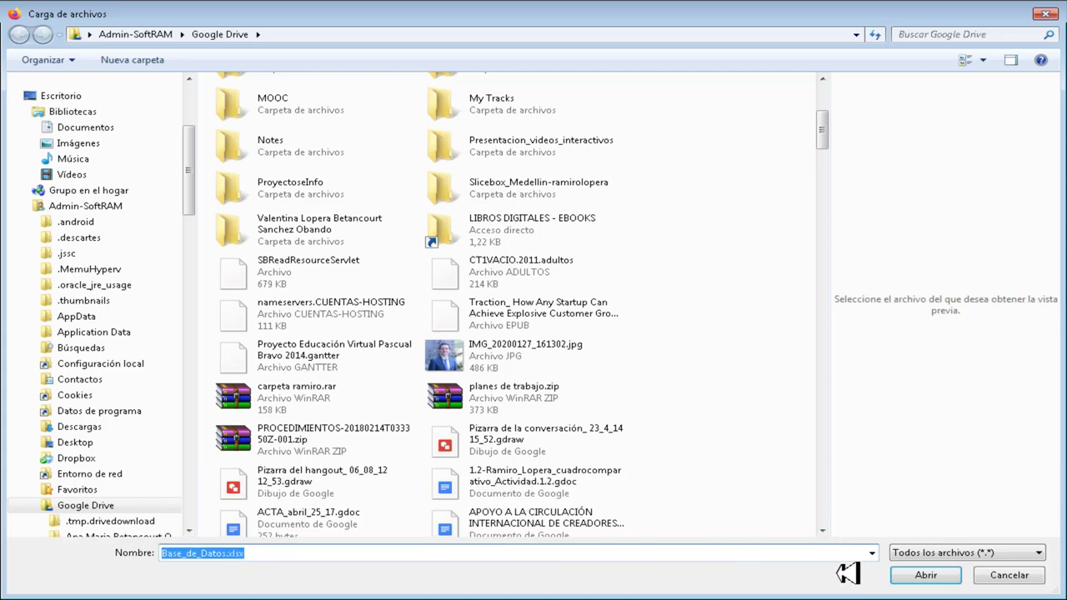
click(925, 577)
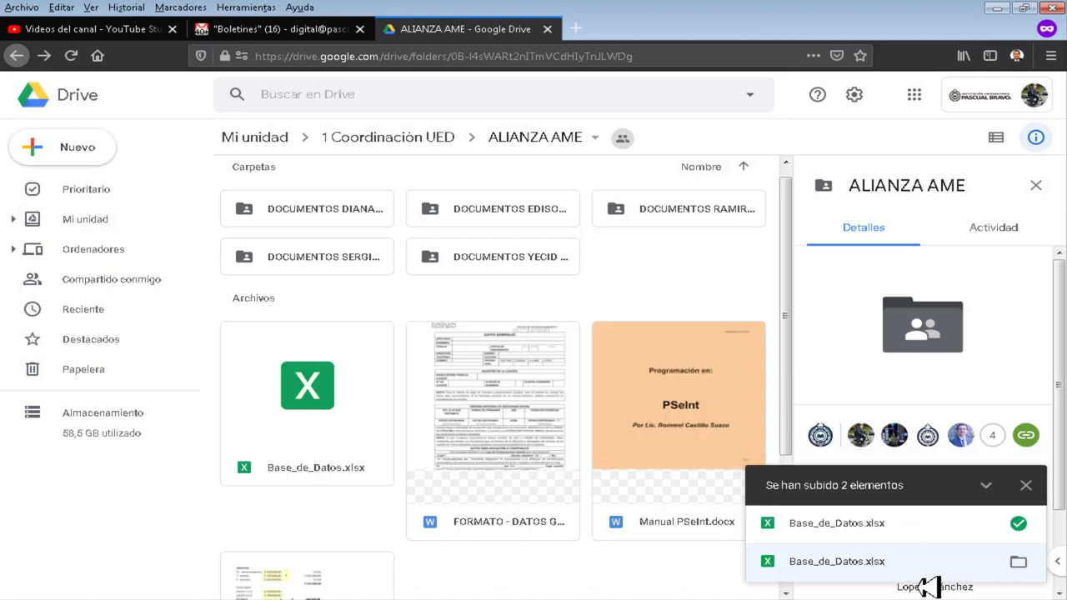
Open the uploaded Base_de_Datos.xlsx file with Google Sheets.
click(310, 390)
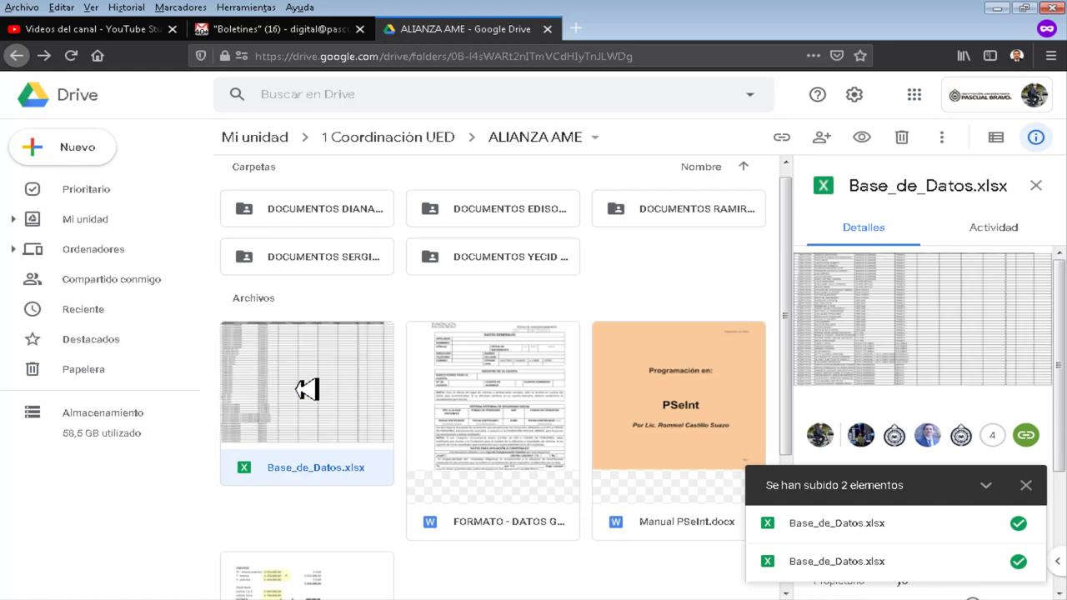
right_click(306, 390)
mouse_move(408, 267)
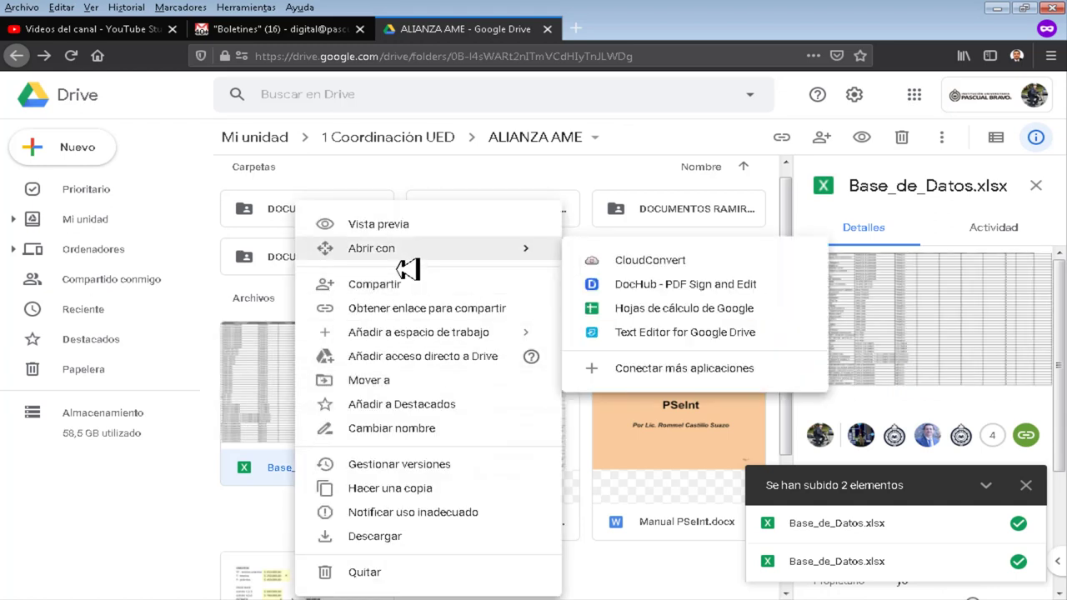
click(663, 320)
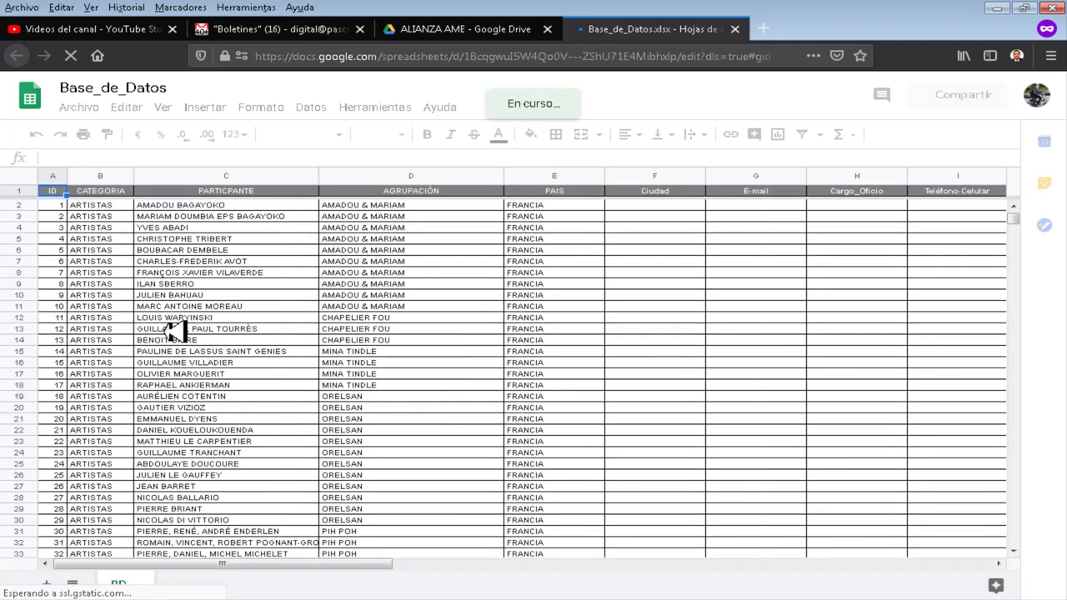
Review the header row of the BD sheet across its columns, from Entregada back to ID.
click(104, 227)
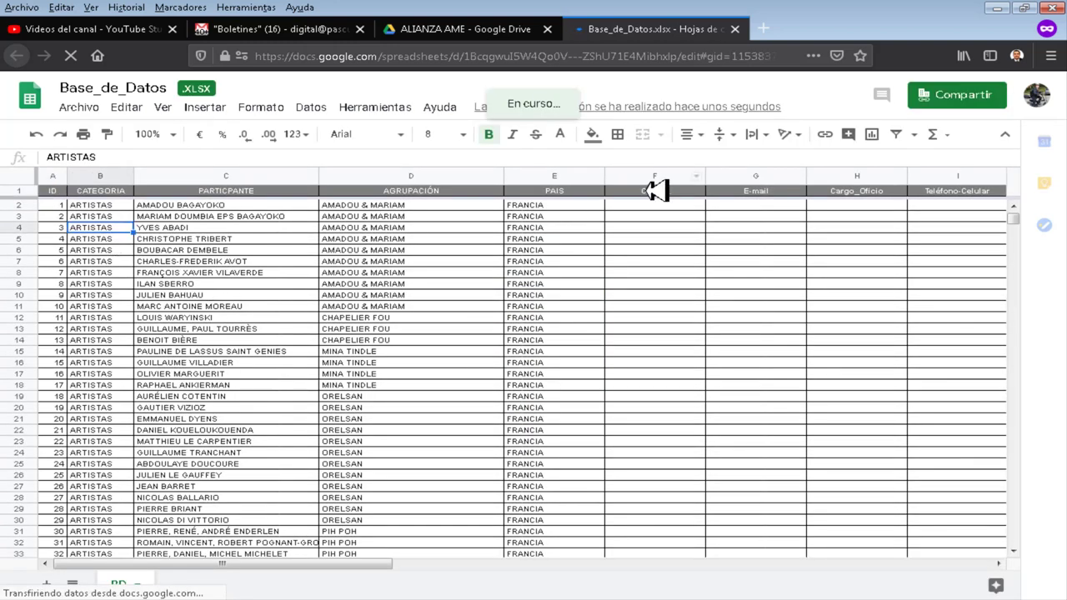
key(ctrl+Up)
key(ctrl+Right)
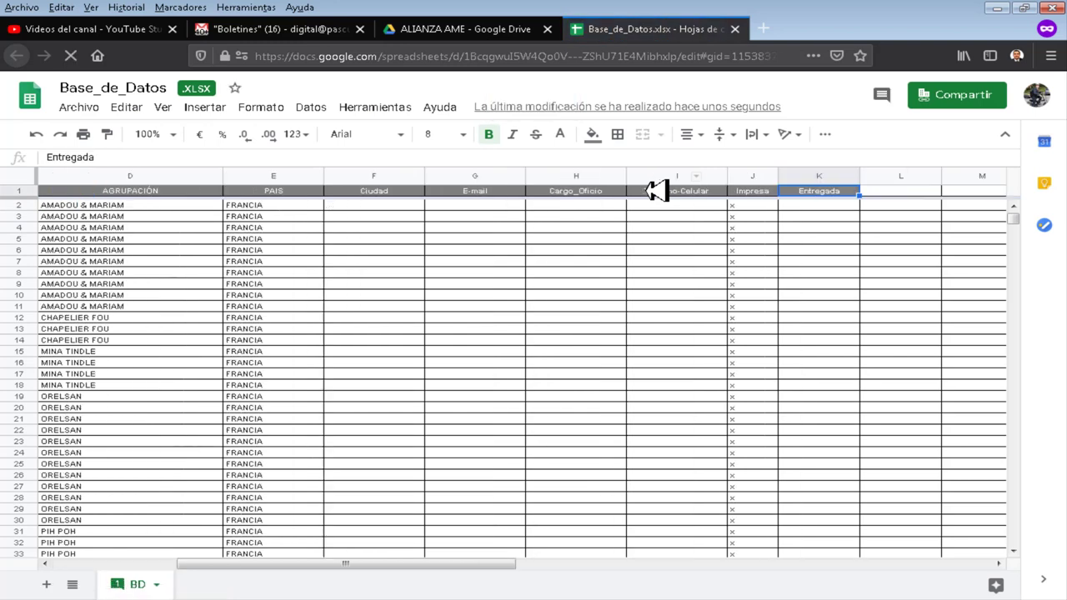
key(Left)
key(Left)
key(Left)
key(Left)
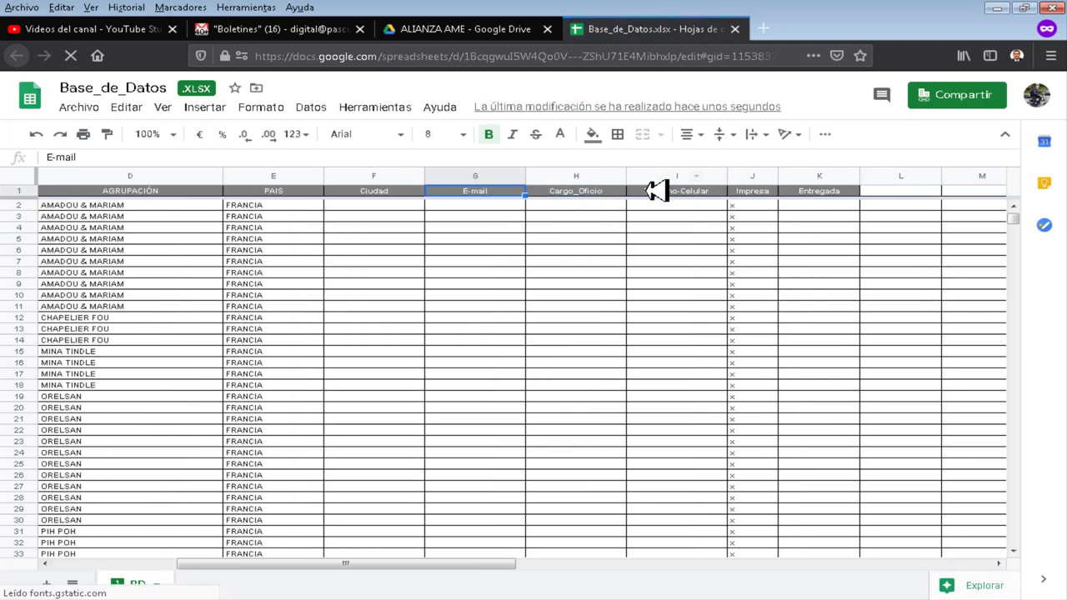
key(Left)
key(Left)
key(Left)
key(Left)
key(Left)
key(Left)
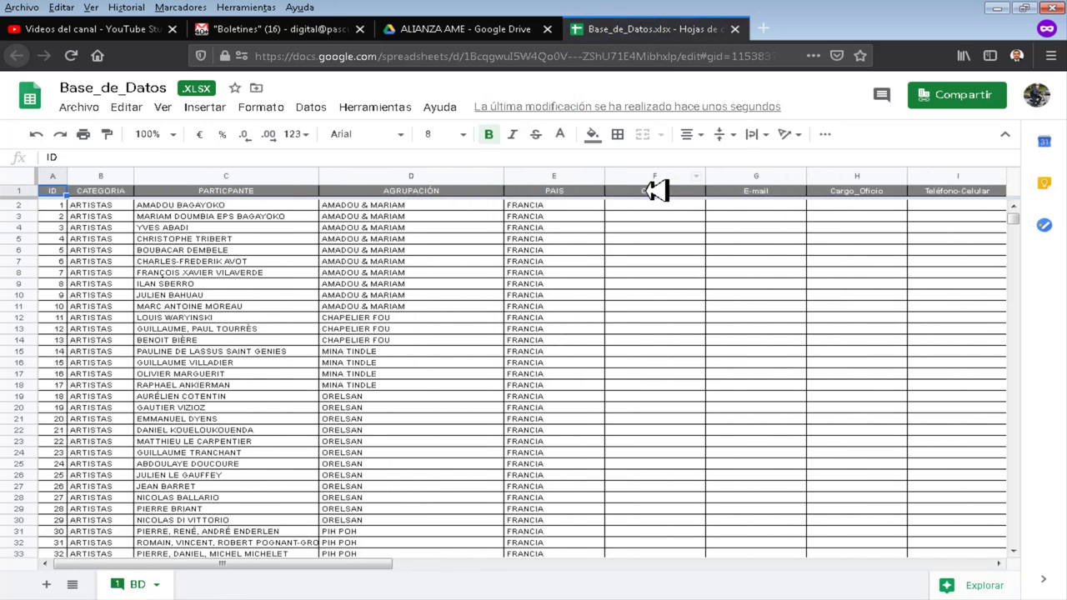
Survey the record blocks along the ID column down to the last record, then go back up to the record with ID 757.
key(ctrl+Down)
key(ctrl+Down)
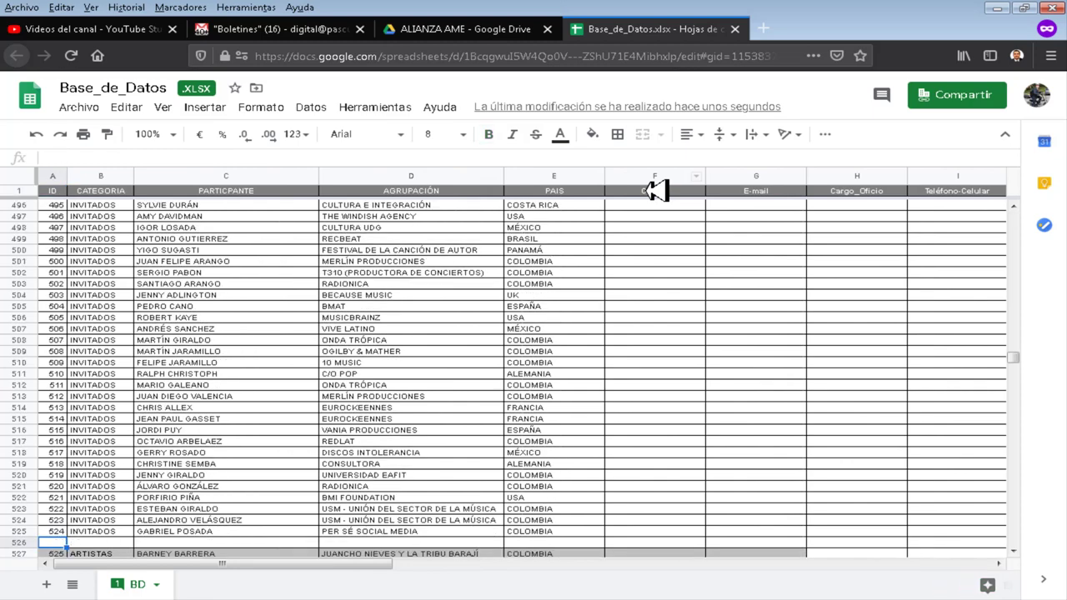
key(Down)
key(Down)
key(Down)
key(Down)
key(ctrl+Down)
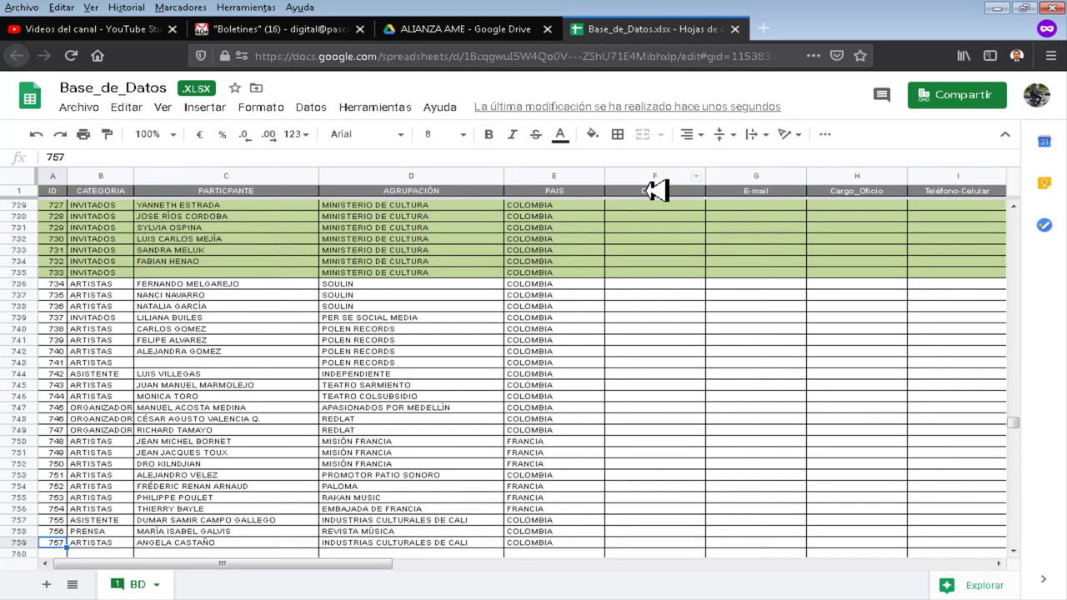
key(ctrl+Down)
key(ctrl+Down)
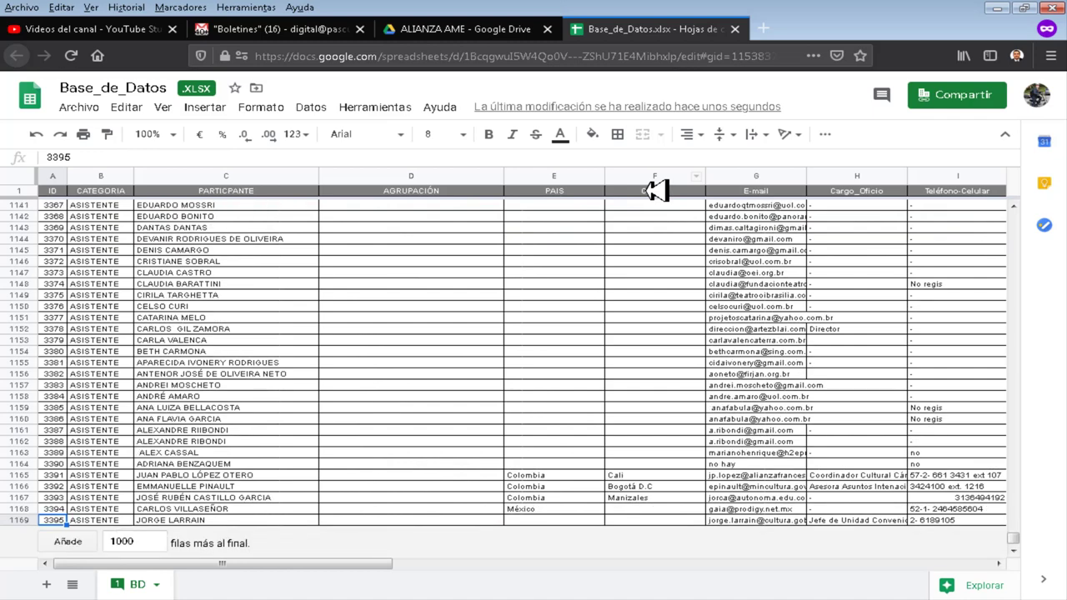
key(ctrl+Up)
key(ctrl+Up)
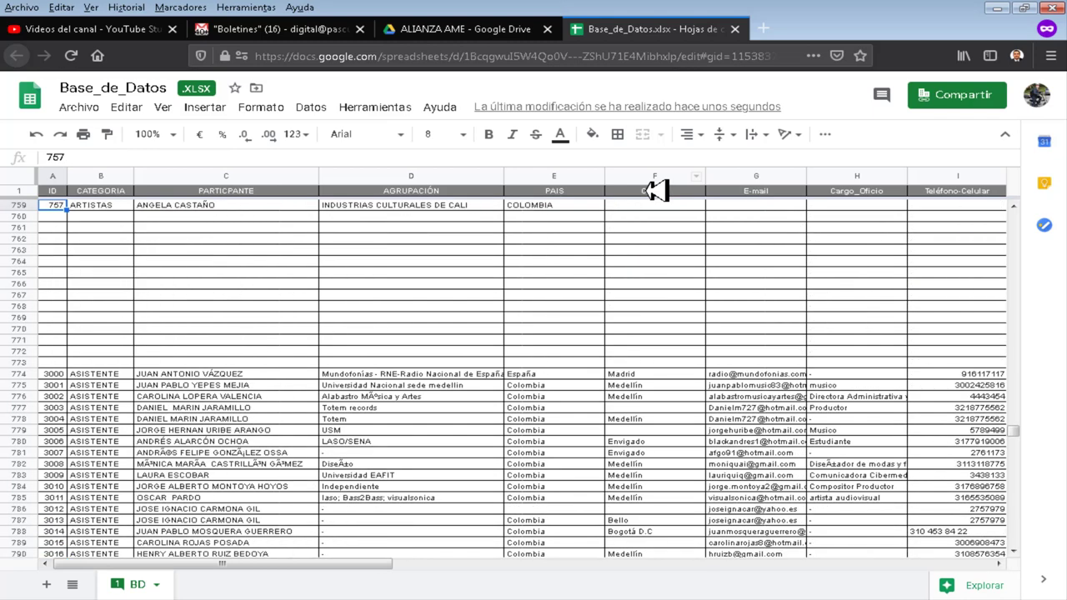
Create a new filter view over the entire BD sheet.
key(ctrl+Up)
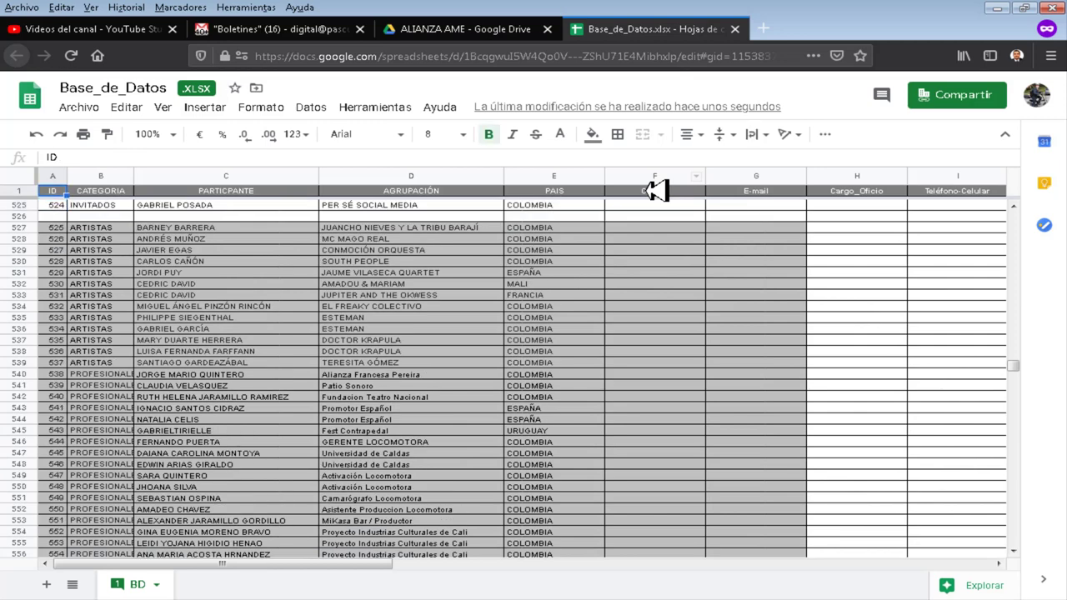
key(Down)
key(Down)
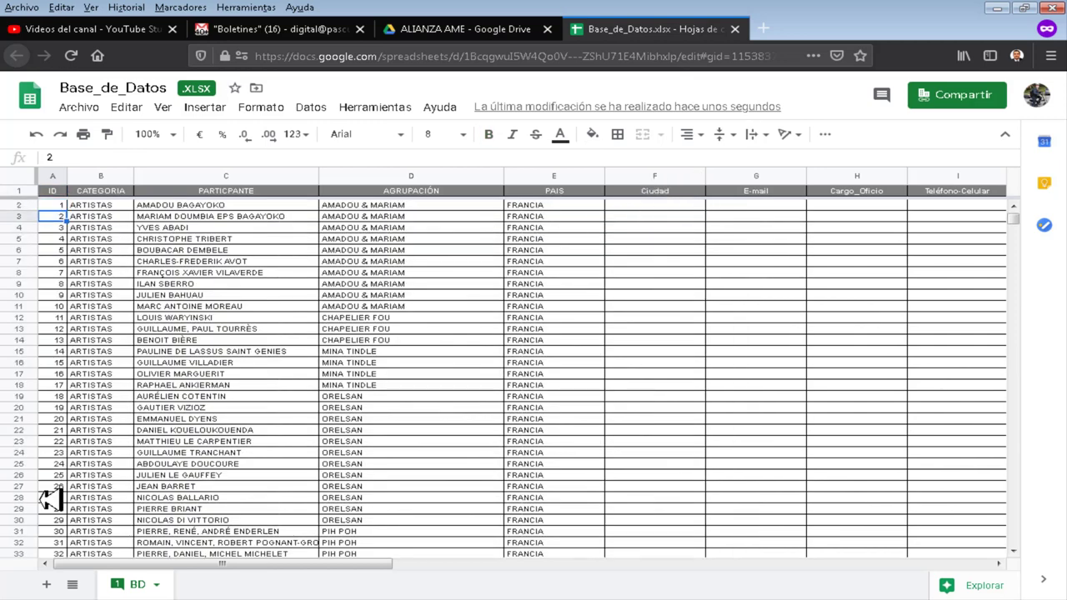
click(18, 184)
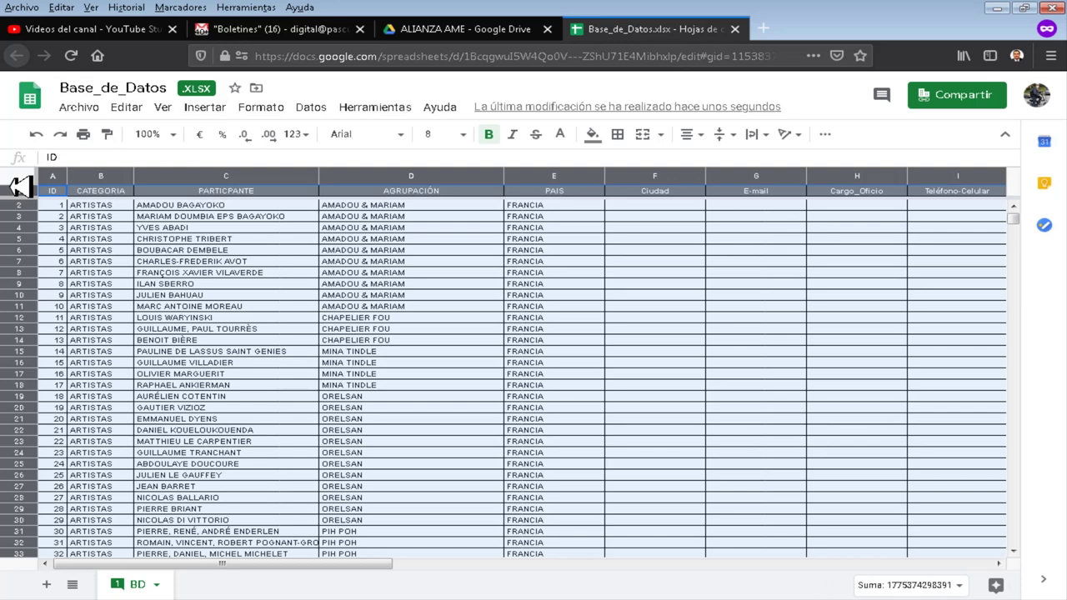
click(319, 111)
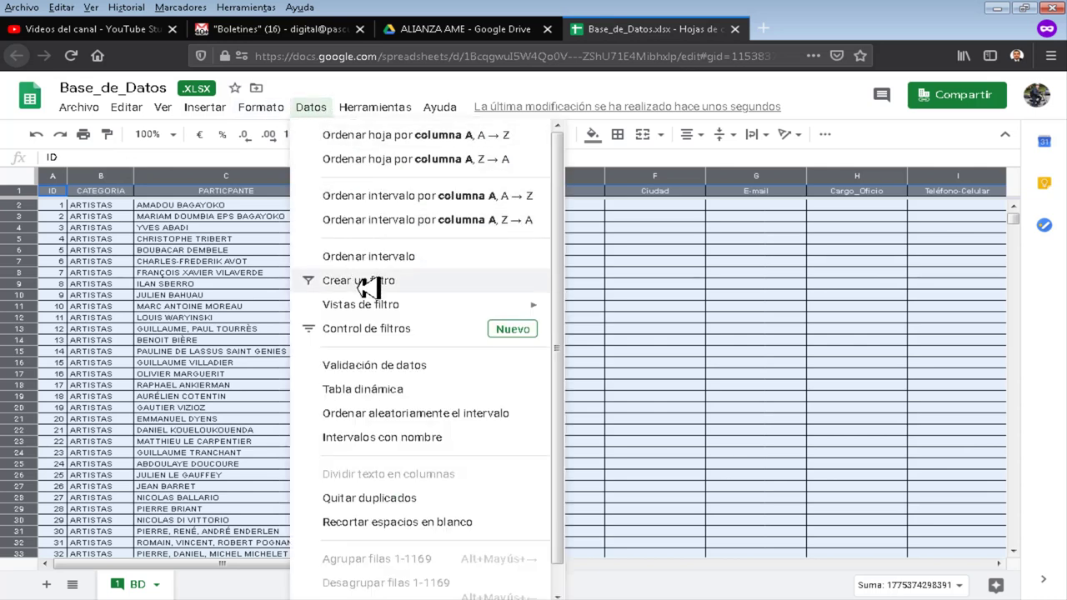
mouse_move(379, 313)
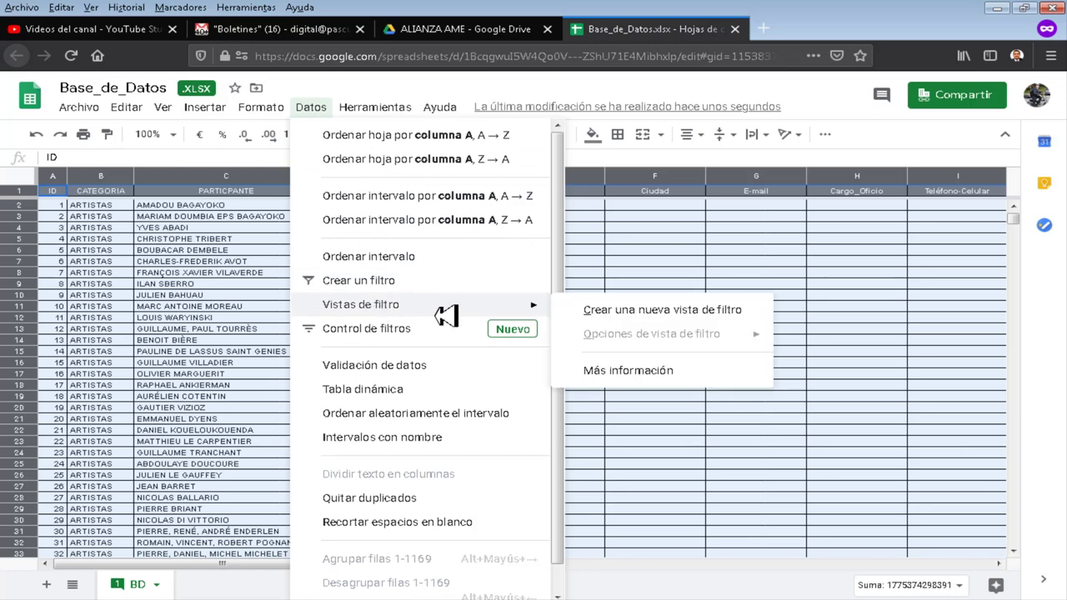
click(686, 321)
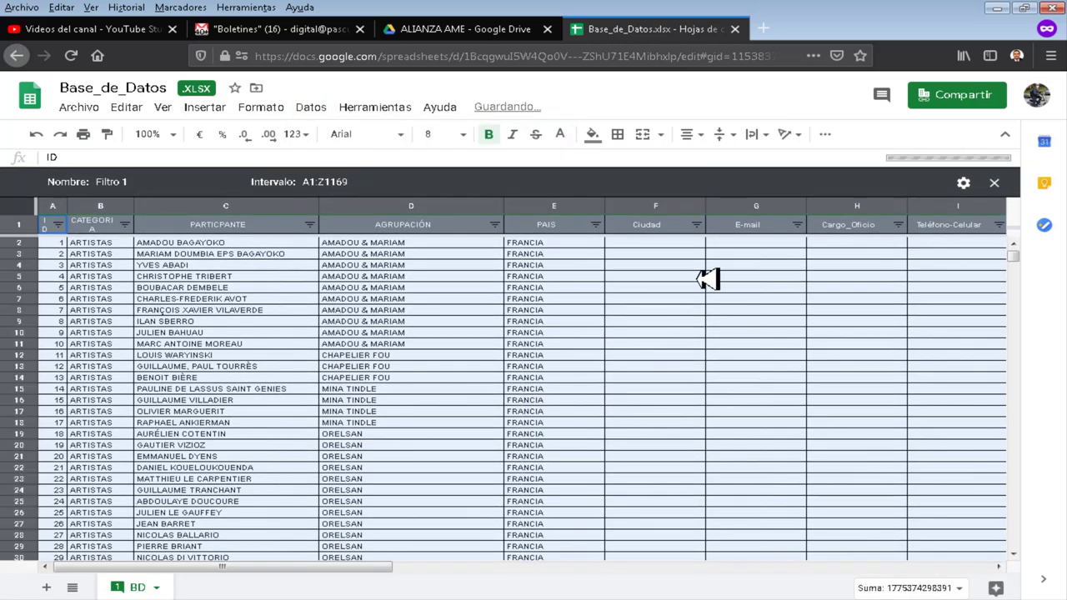
Rename the new filter view as Filtro ARTISTAS.
click(195, 187)
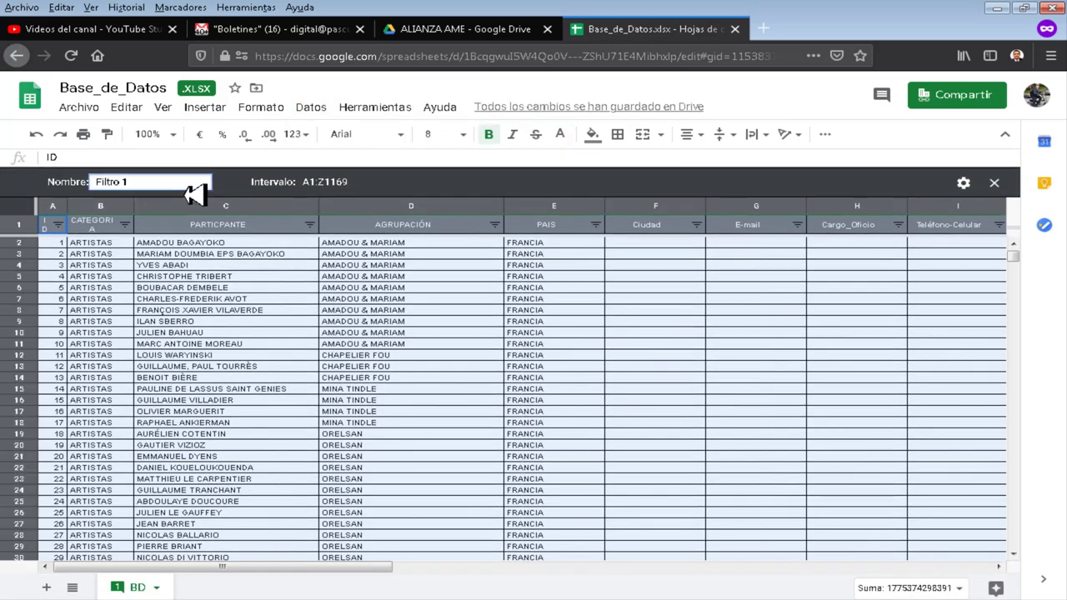
key(BackSpace)
key(Return)
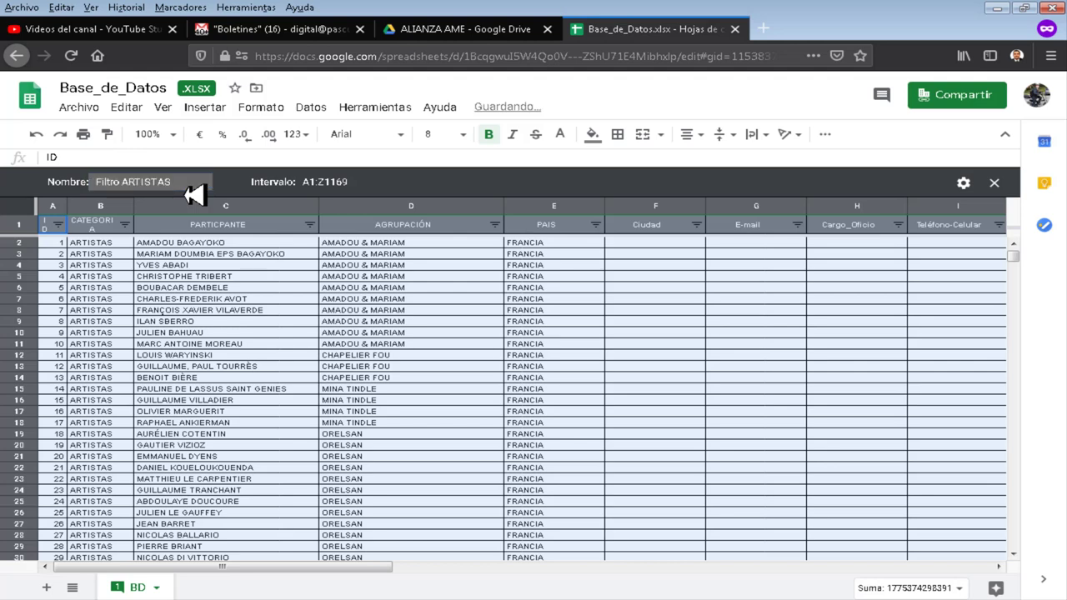
Filter the CATEGORIA column by value so that only ARTISTAS is selected.
click(120, 244)
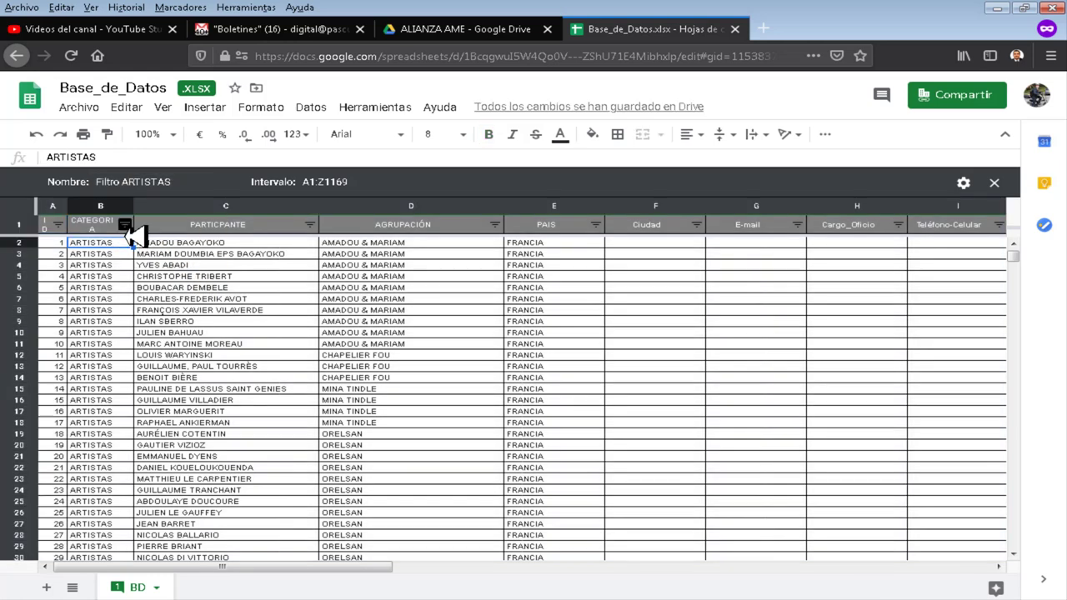
click(124, 224)
scroll(370, 396, down, 1)
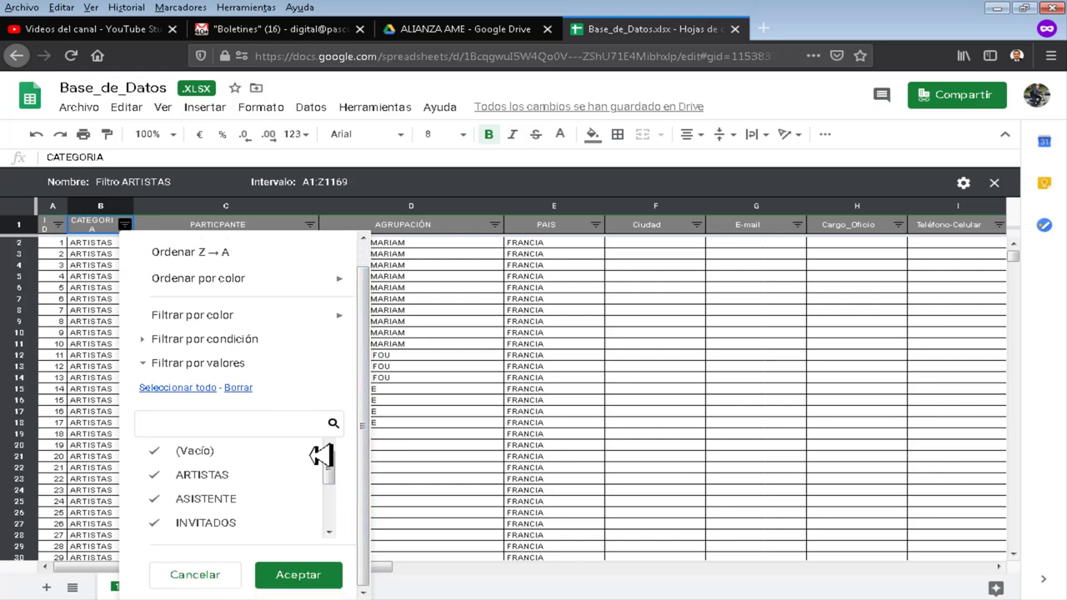
click(239, 389)
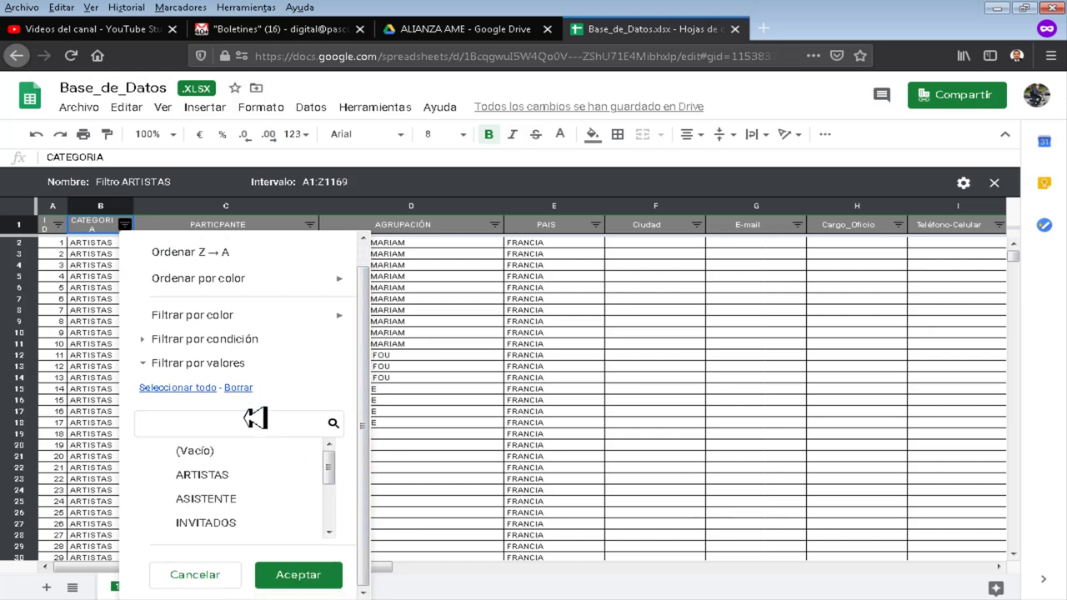
click(191, 483)
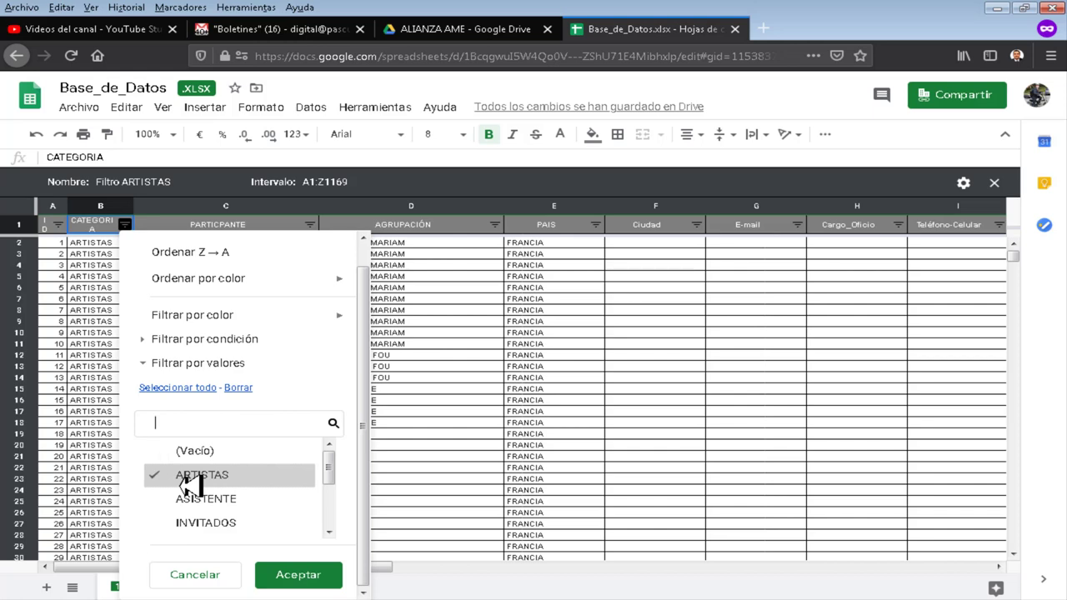
click(302, 583)
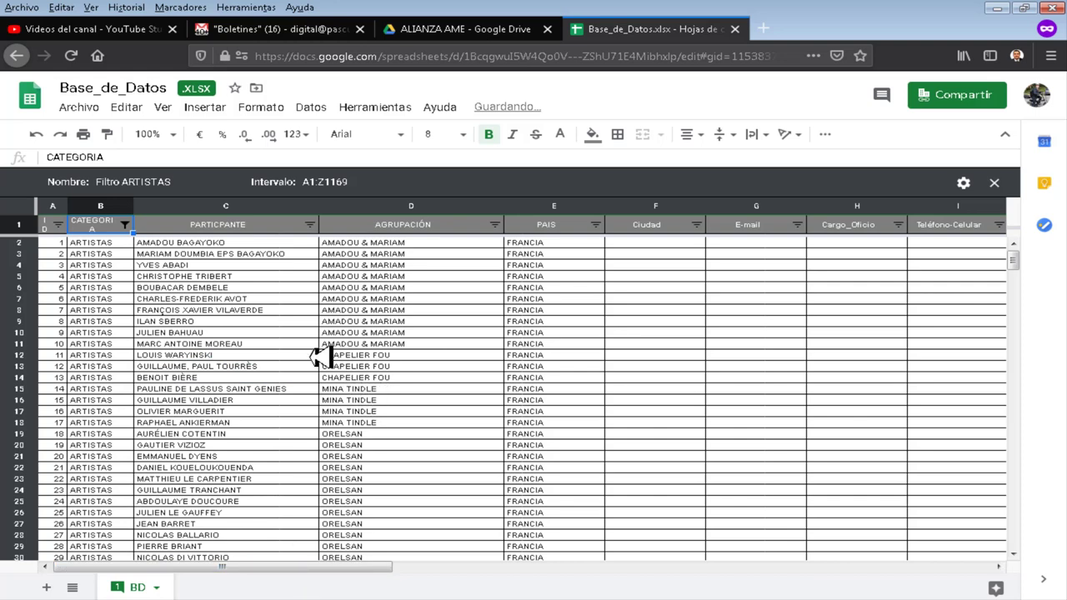
Filter the PAIS column by value so that only COLOMBIA is selected.
click(595, 224)
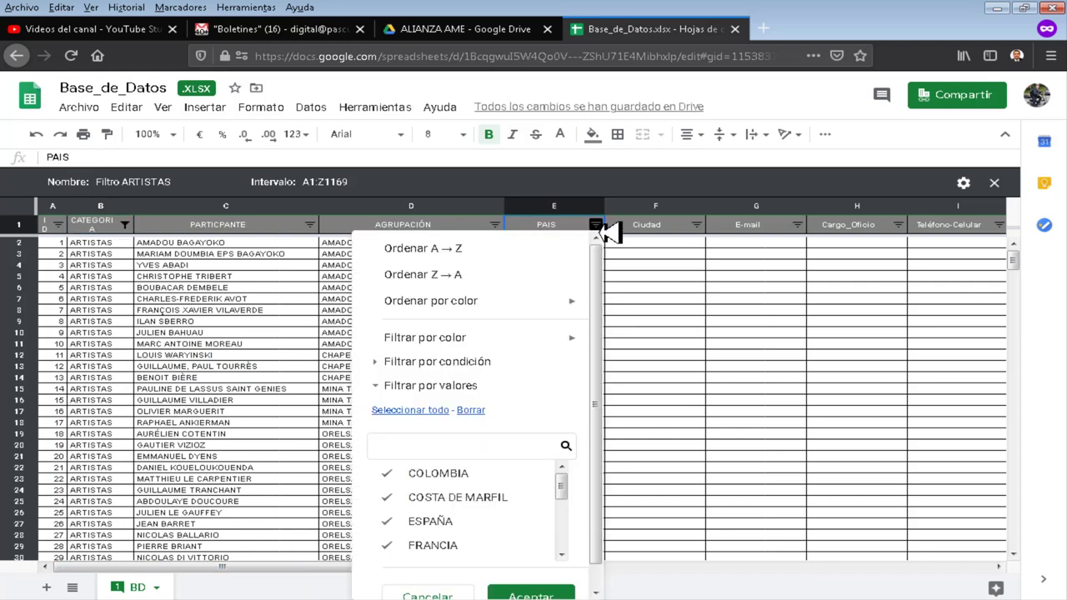
scroll(615, 371, down, 1)
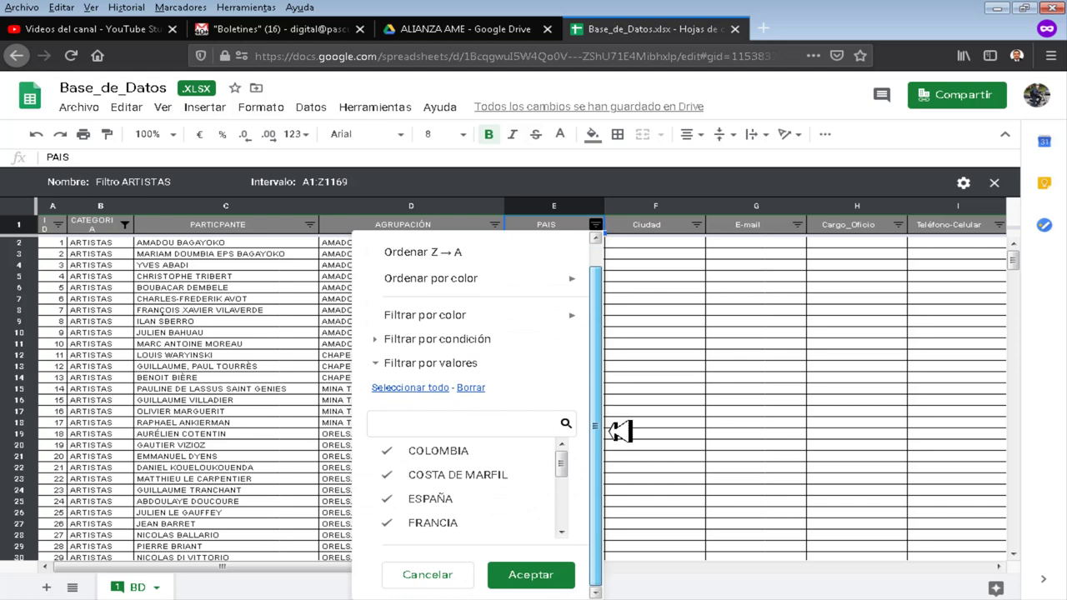
click(472, 388)
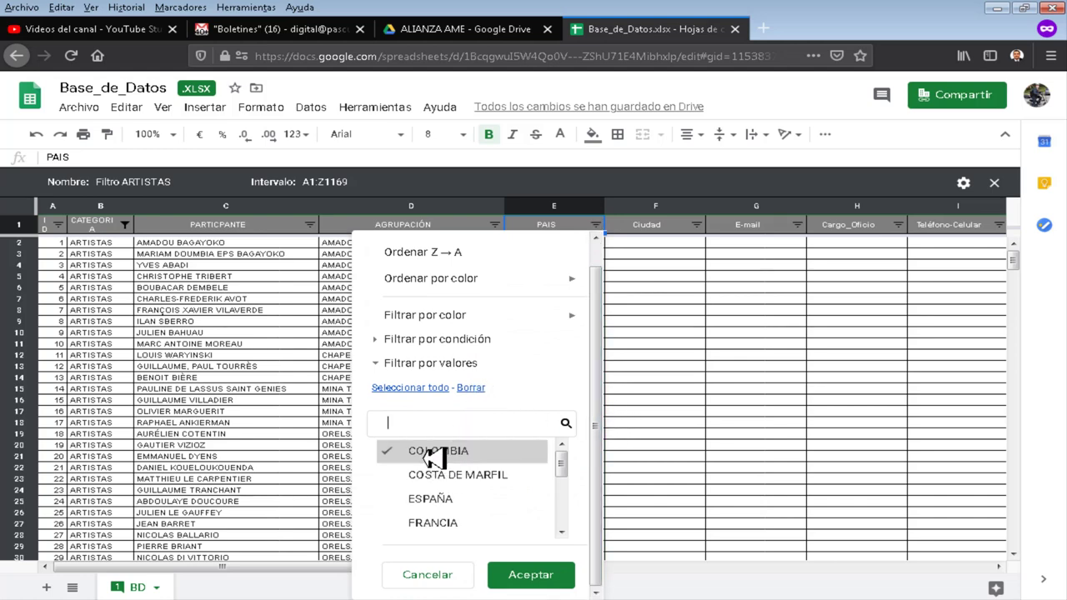
click(533, 579)
Filter the AGRUPACIÓN column by value so that only LA TOMA is selected.
scroll(542, 307, down, 3)
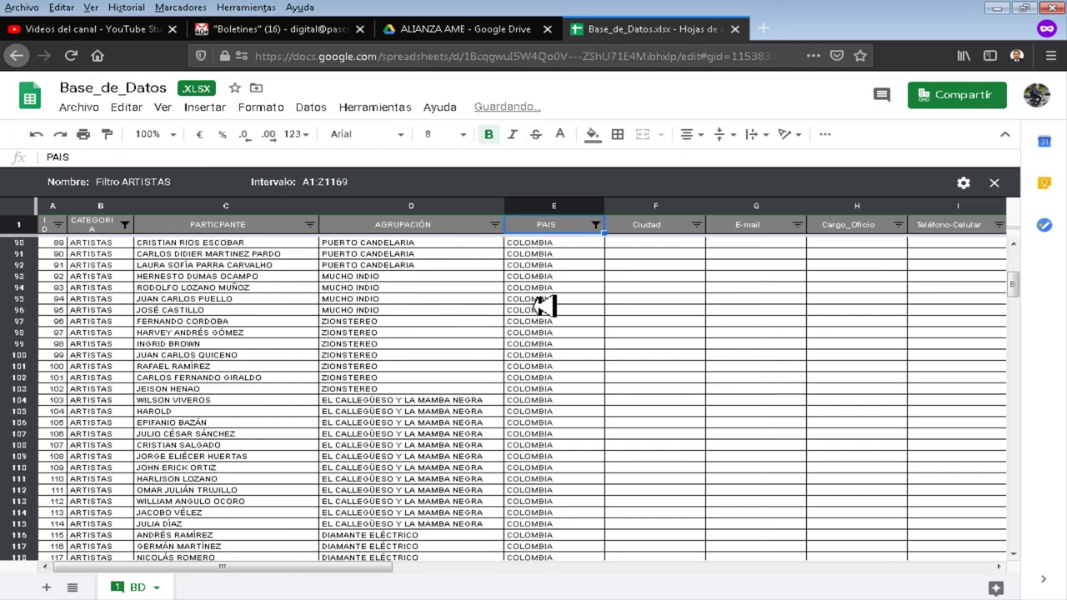
scroll(542, 307, down, 15)
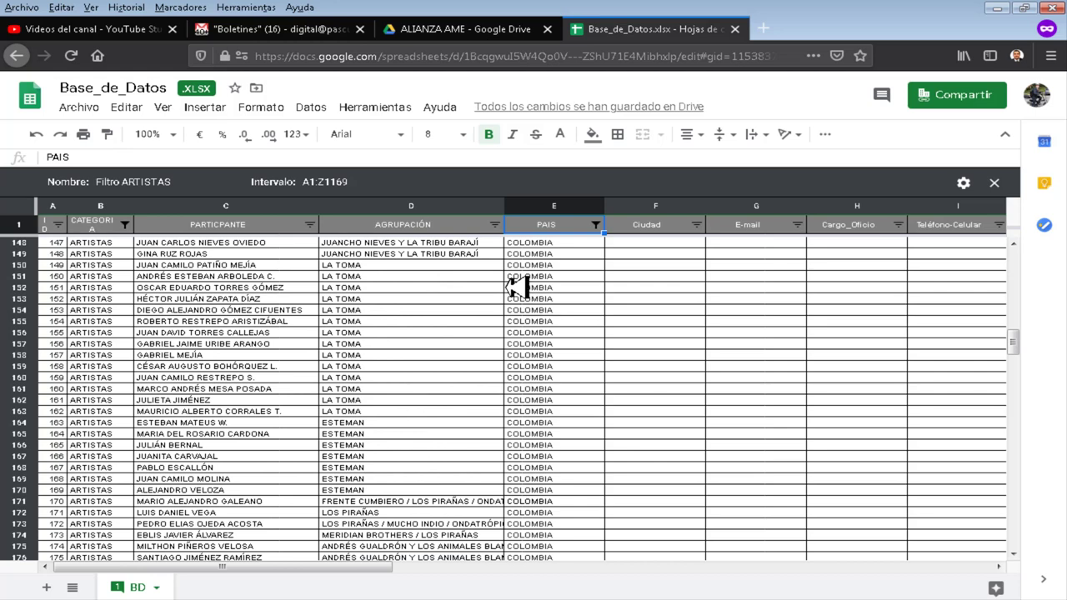
click(494, 224)
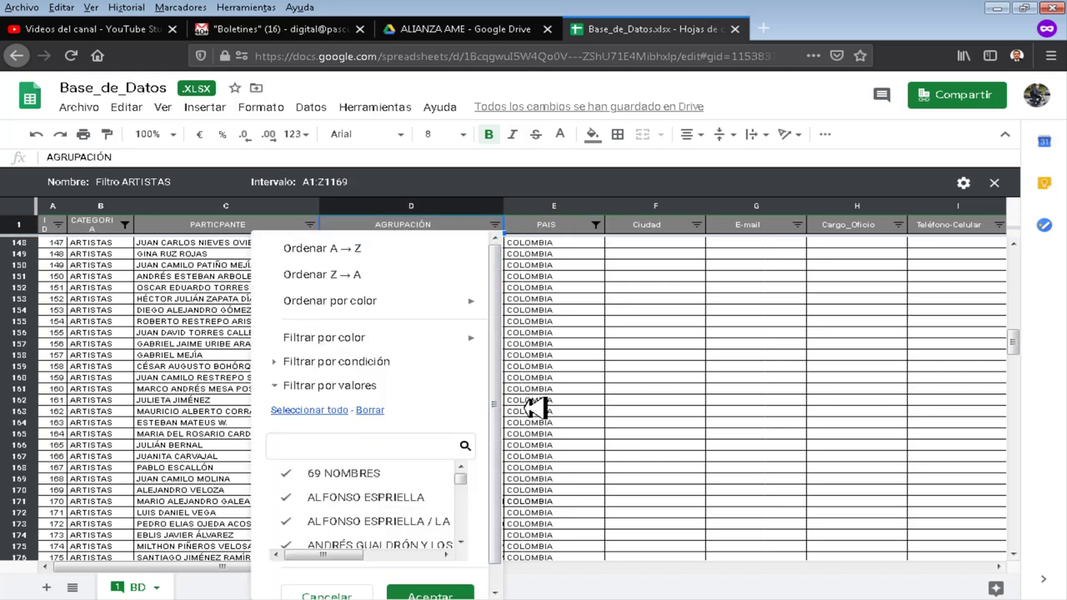
drag(497, 367, 463, 473)
click(371, 471)
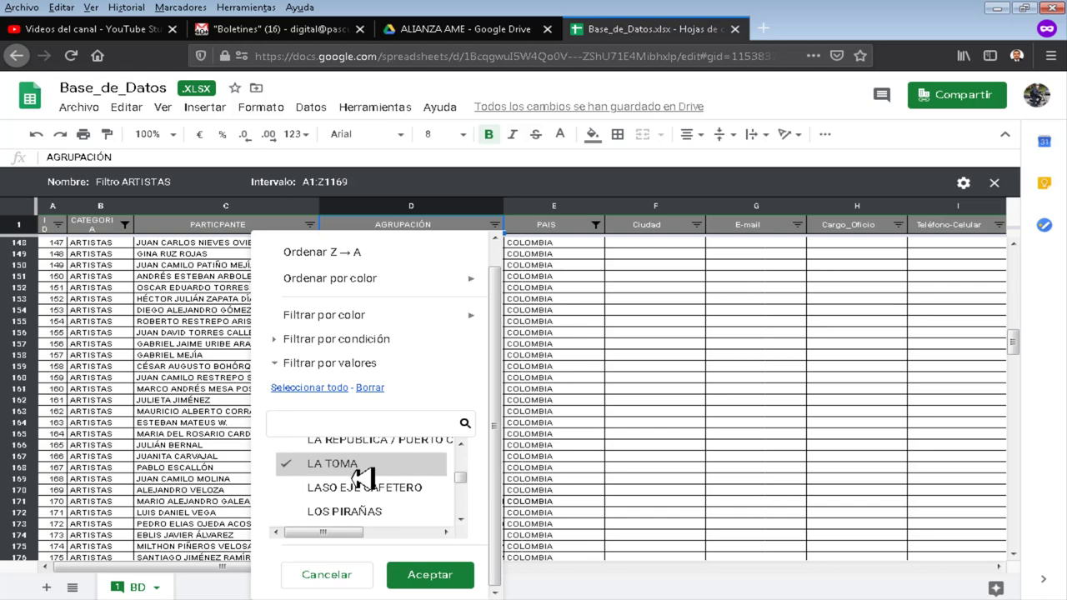
click(425, 575)
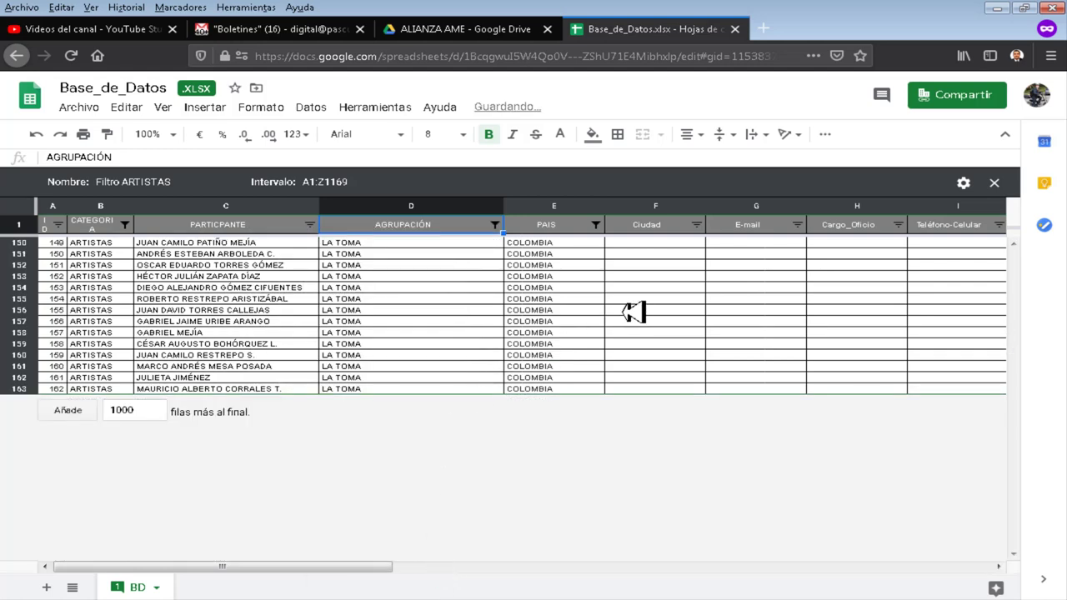
Review the filtered LA TOMA records across the header columns from AGRUPACIÓN to the end, and go back to ID.
click(466, 265)
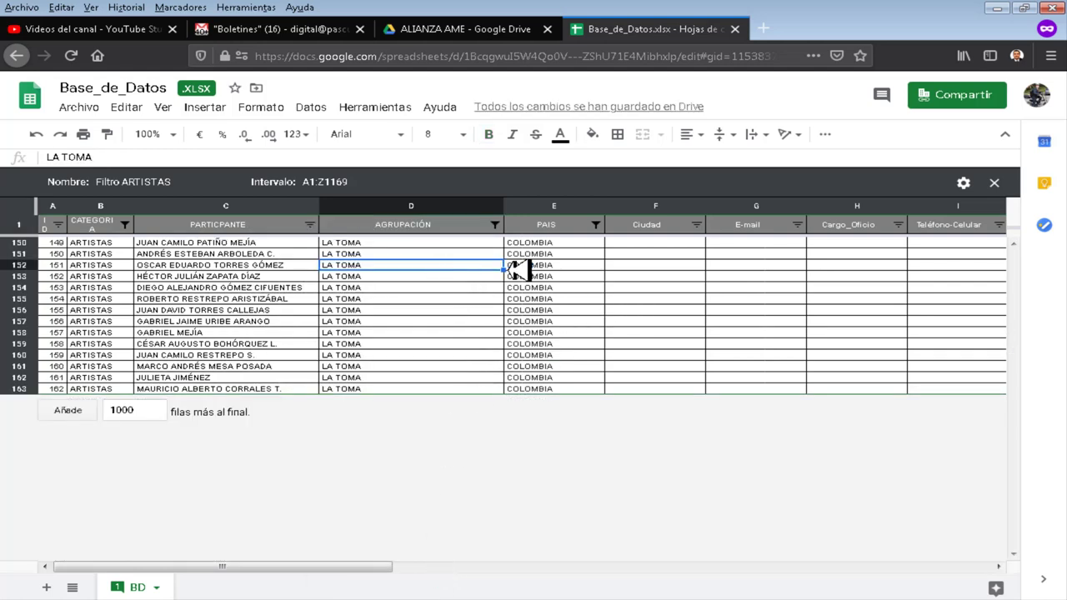
key(ctrl+Up)
key(Right)
key(Right)
key(Right)
key(Right)
key(Right)
key(Right)
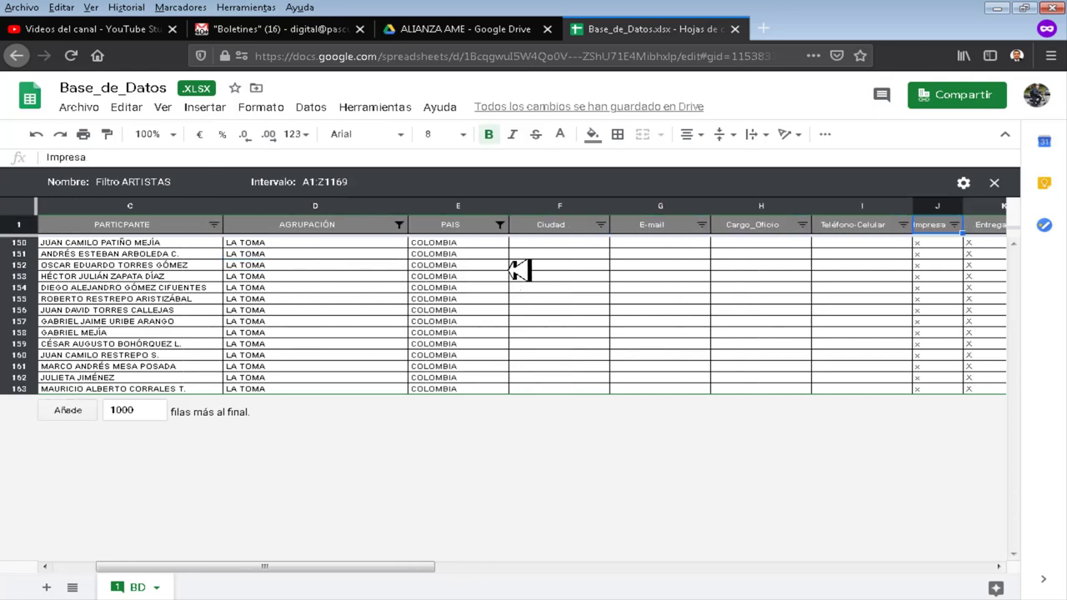
key(Right)
key(Right)
key(Right)
key(Right)
key(Home)
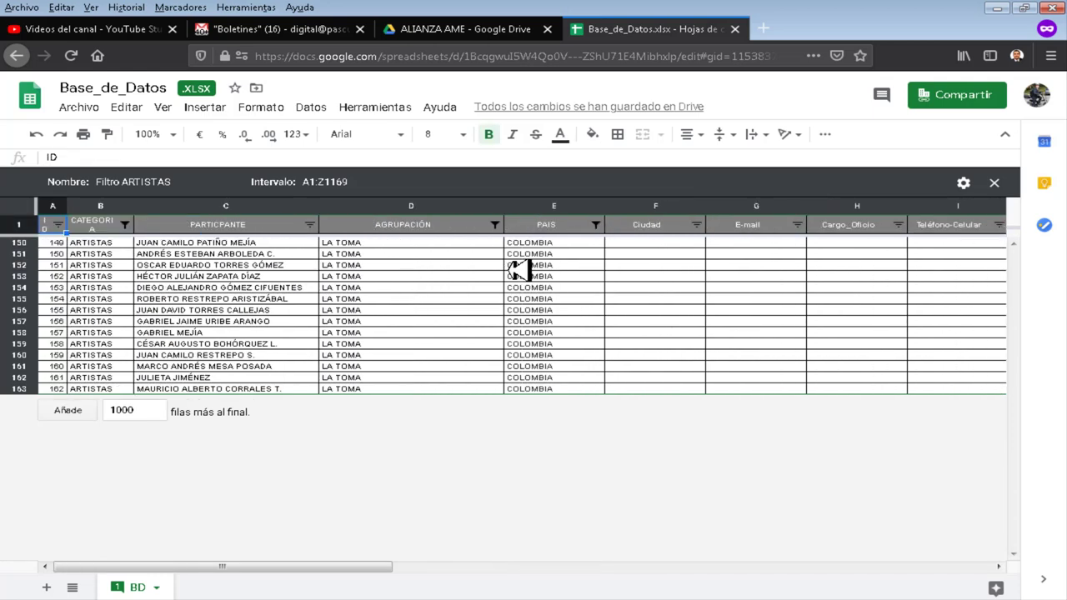
Go through the participant entries of the filtered LA TOMA records, down to the last one and back to the header.
key(Right)
key(Right)
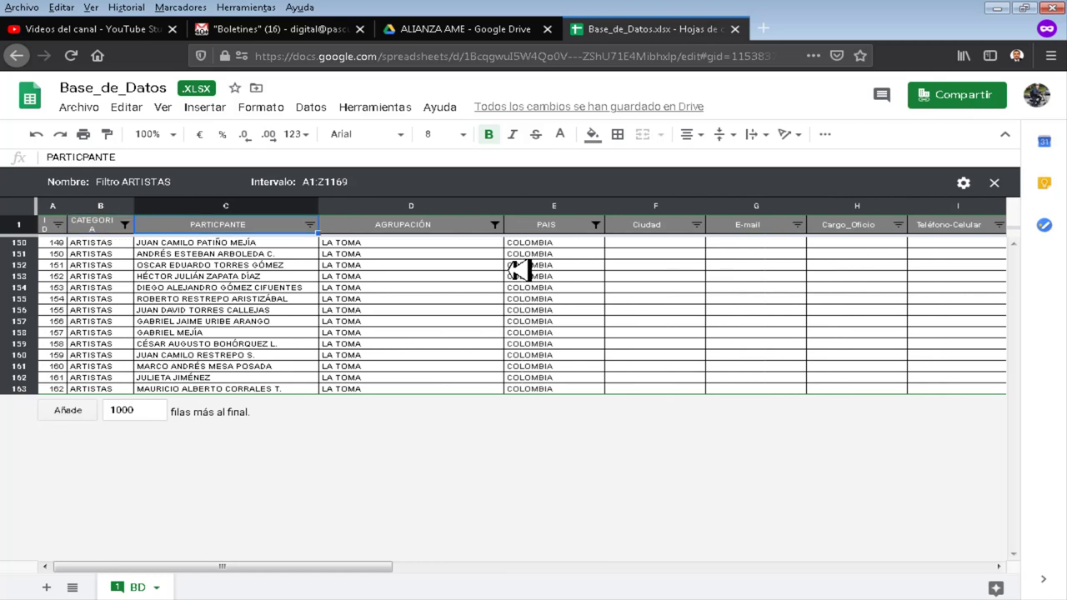
key(Down)
key(Down)
key(Down)
key(Down)
key(Down)
key(Down)
key(Down)
key(Down)
key(Down)
key(Down)
key(Down)
key(Down)
key(Down)
key(Down)
key(Up)
key(Up)
key(Up)
key(Up)
key(Up)
key(Up)
key(Up)
key(Up)
key(Up)
key(Up)
key(Up)
key(Up)
key(Up)
key(Up)
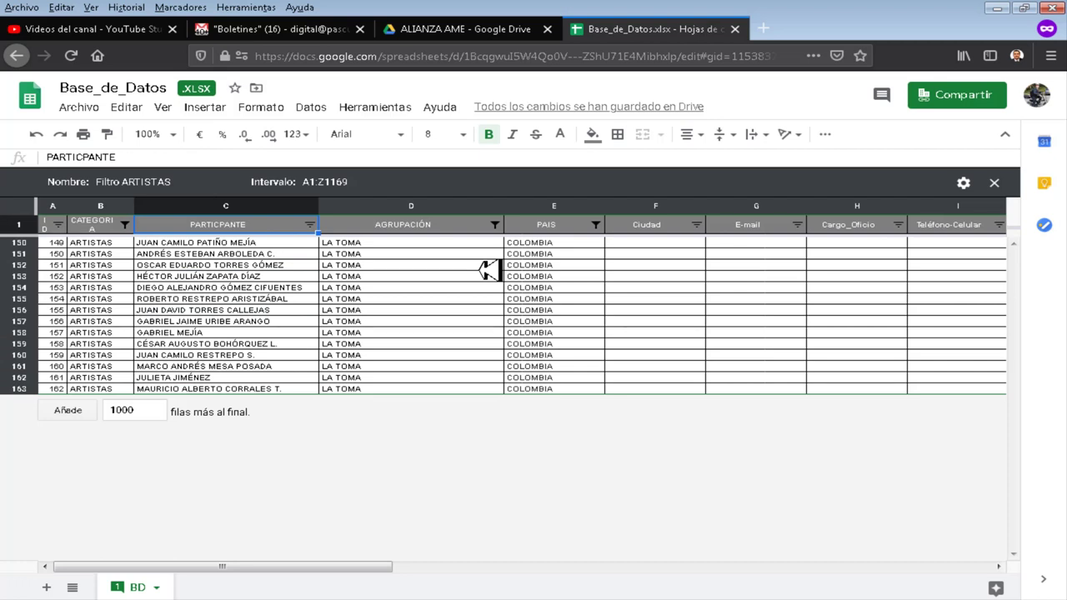
Enter Medellín as the Ciudad of the first LA TOMA record, in row 150.
click(684, 253)
text(Medellín)
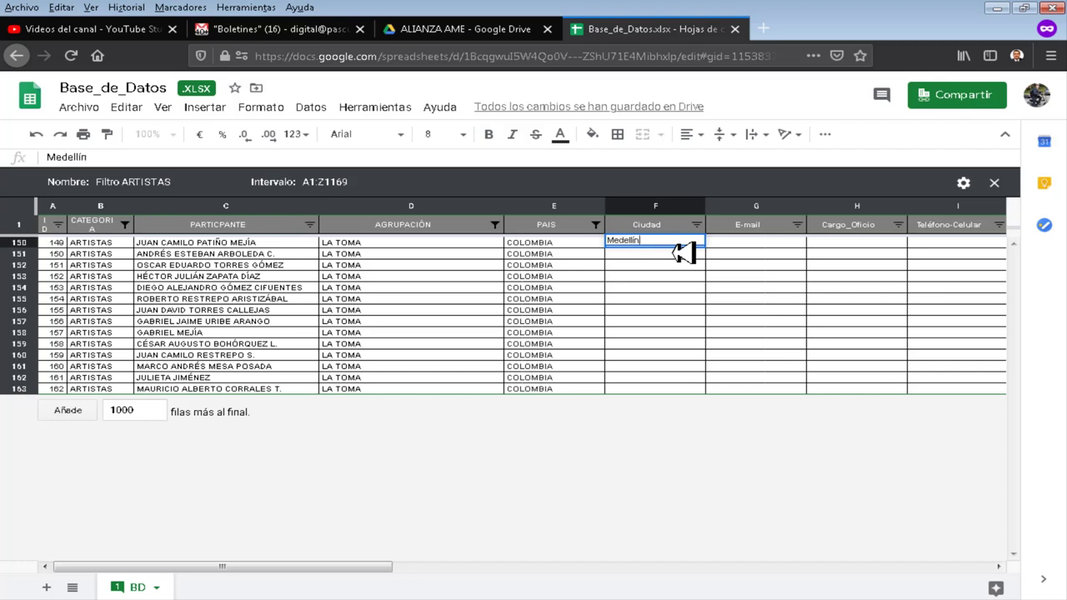
key(Return)
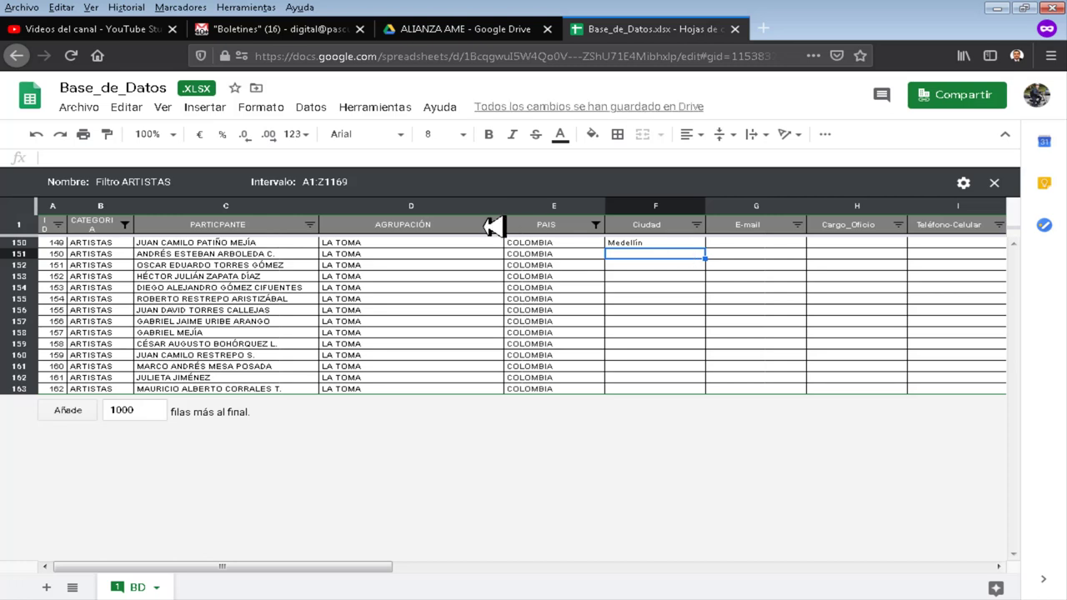
Set the sheet zoom to 133% and fill Medellín down the Ciudad column from row 150 to row 163.
click(163, 139)
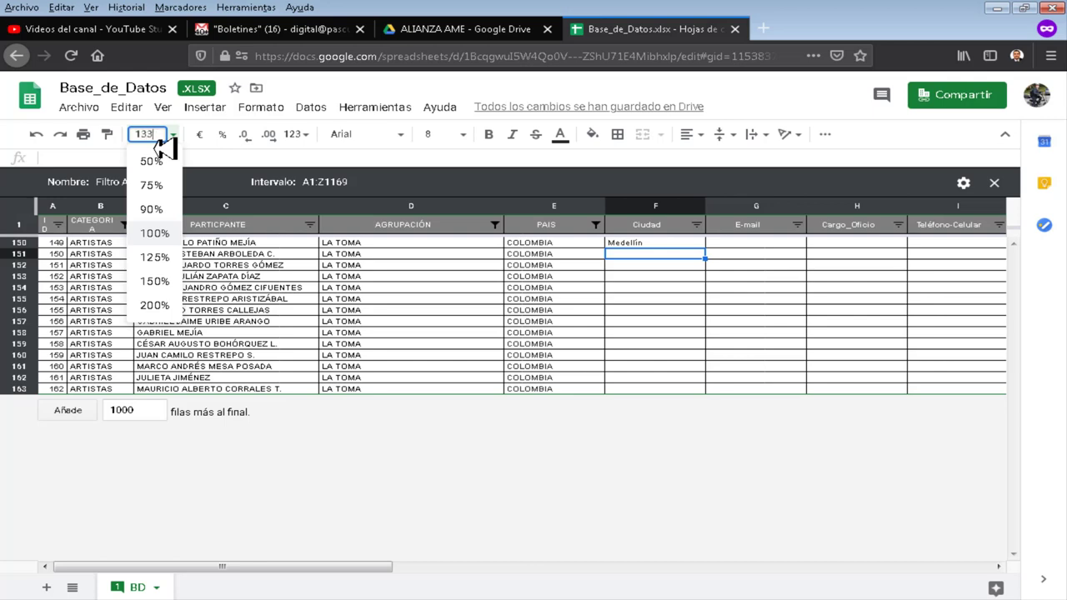
text(133)
key(Return)
click(914, 259)
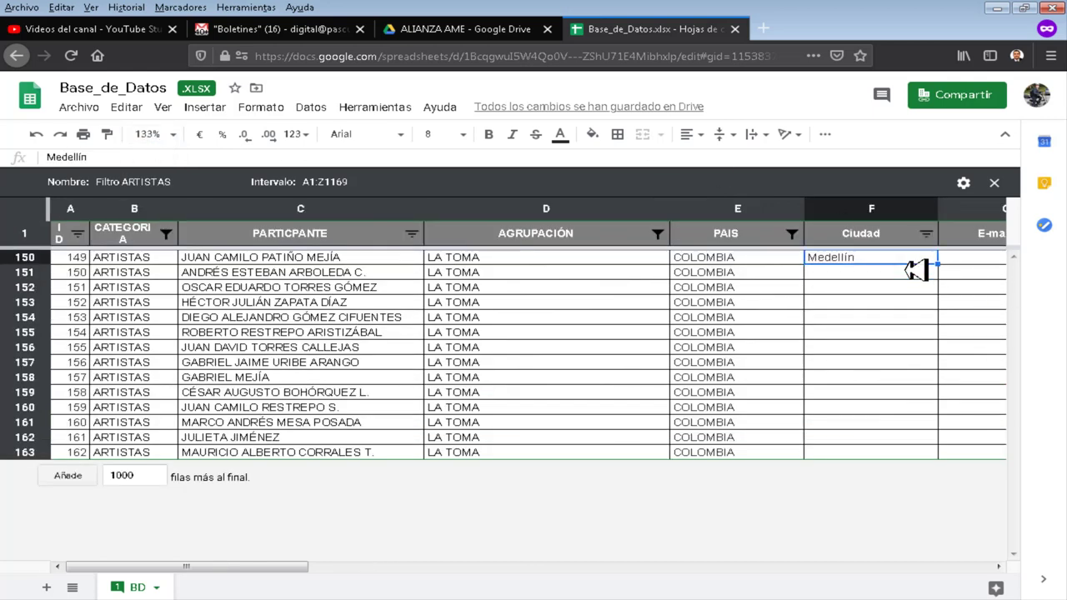
drag(939, 265, 945, 468)
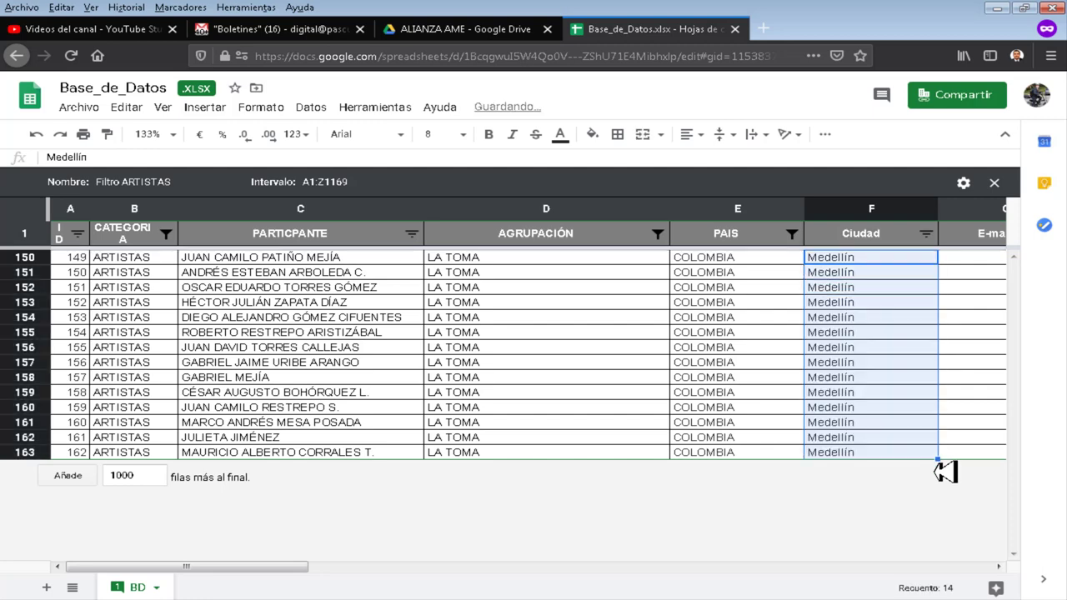
click(732, 260)
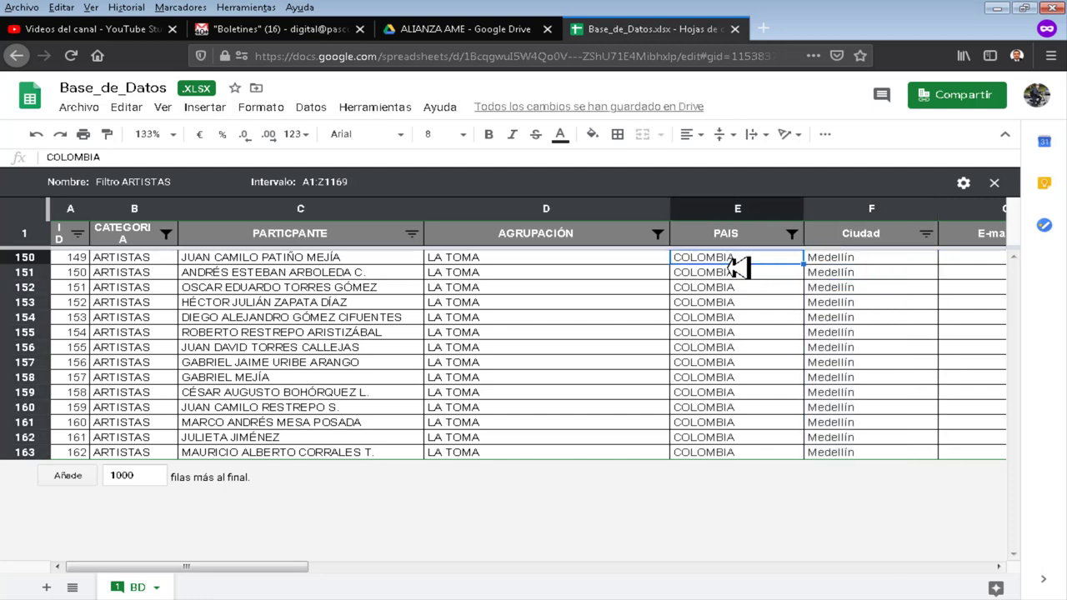
click(964, 182)
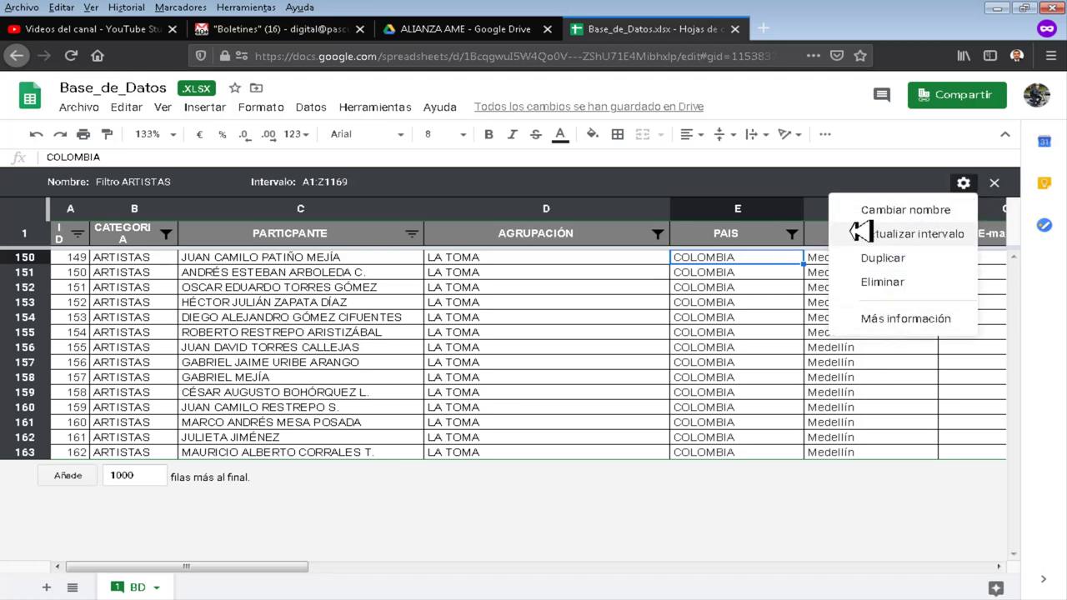
click(877, 152)
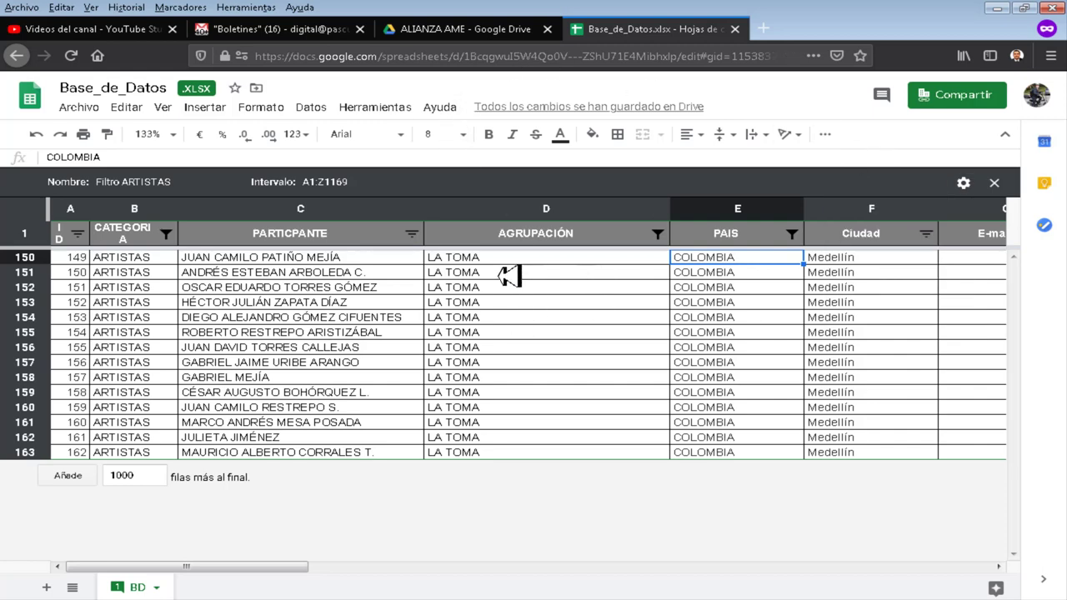
click(320, 110)
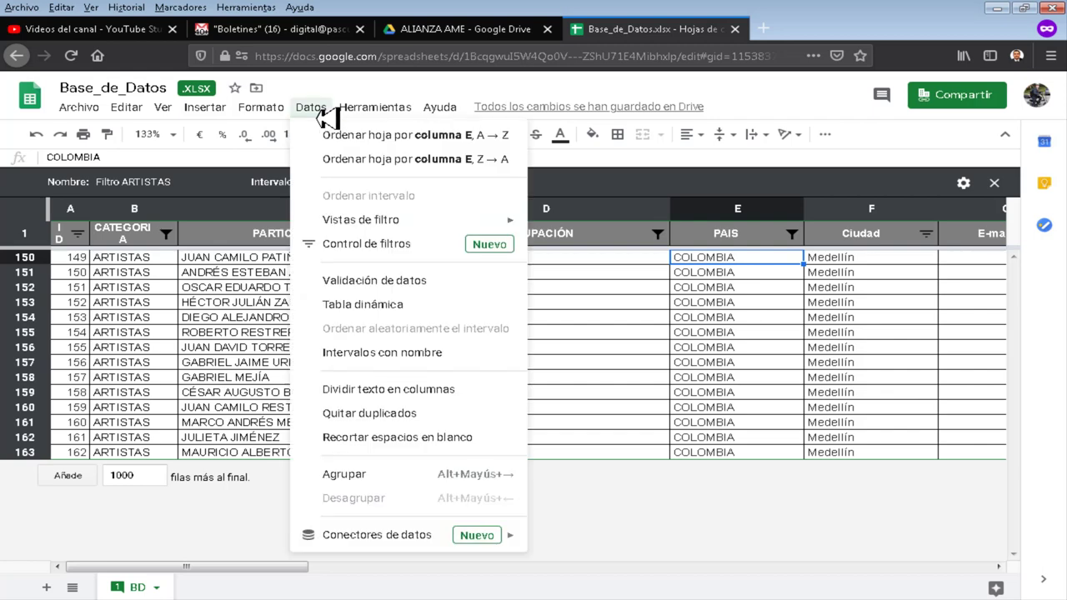
mouse_move(255, 114)
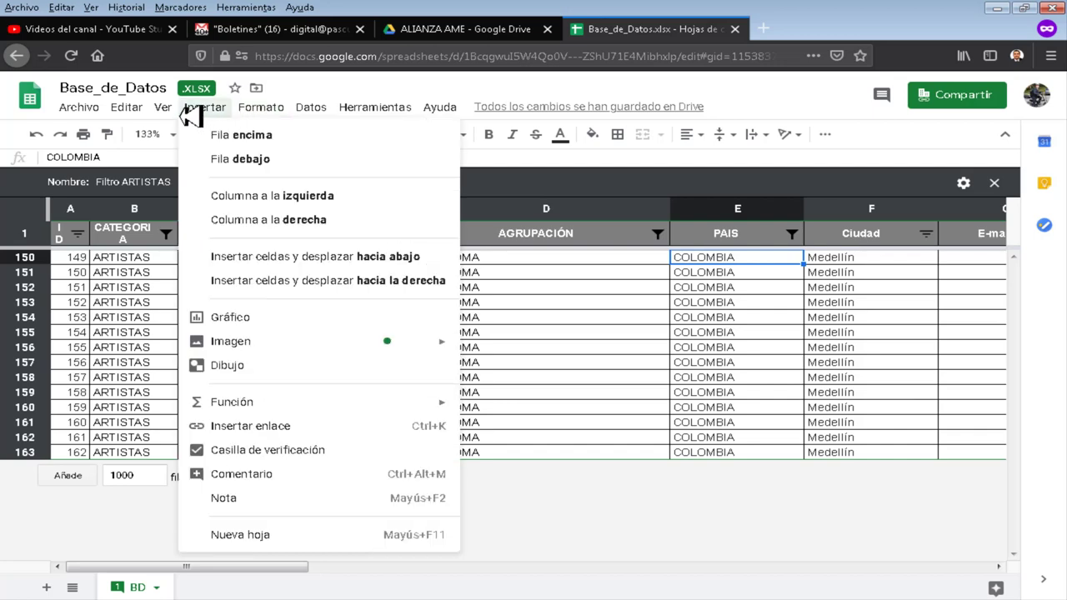
click(94, 289)
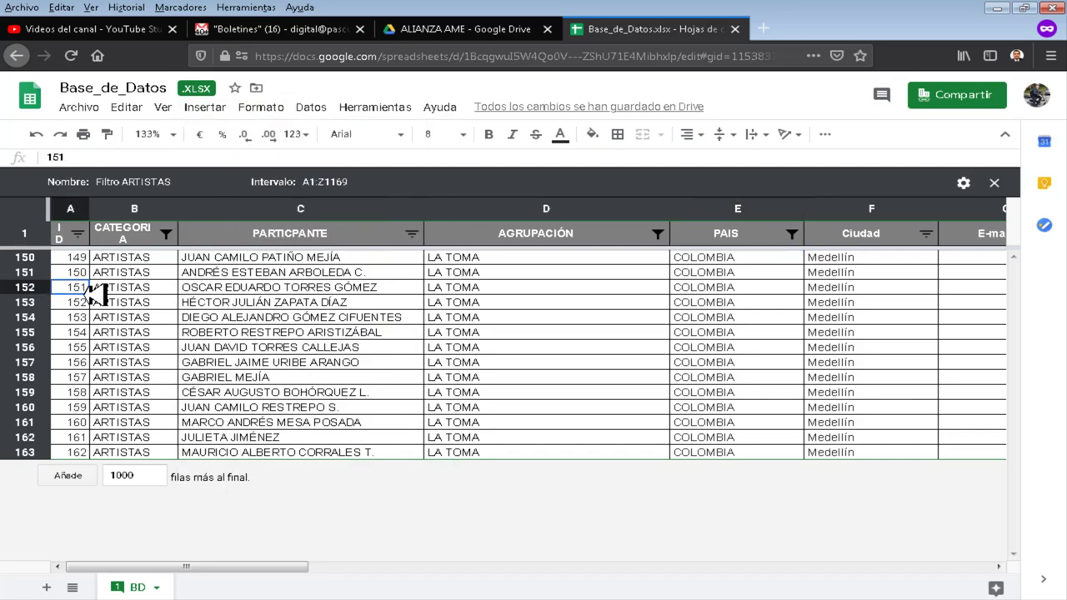
Exit the Filtro ARTISTAS filter view and apply alternating colours to the whole sheet using the default pink style with a header.
click(994, 183)
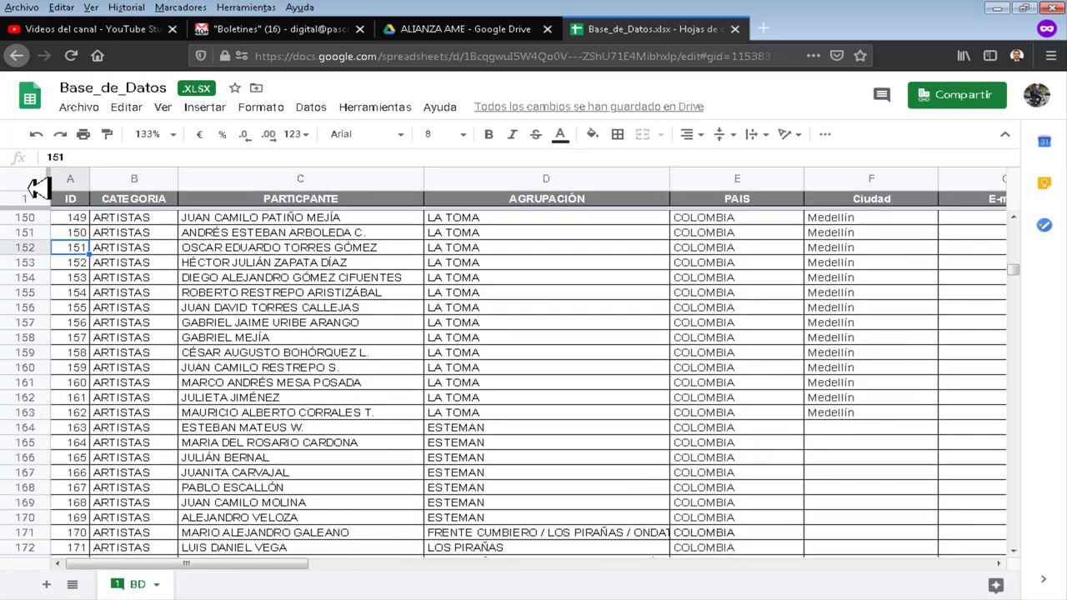
click(37, 187)
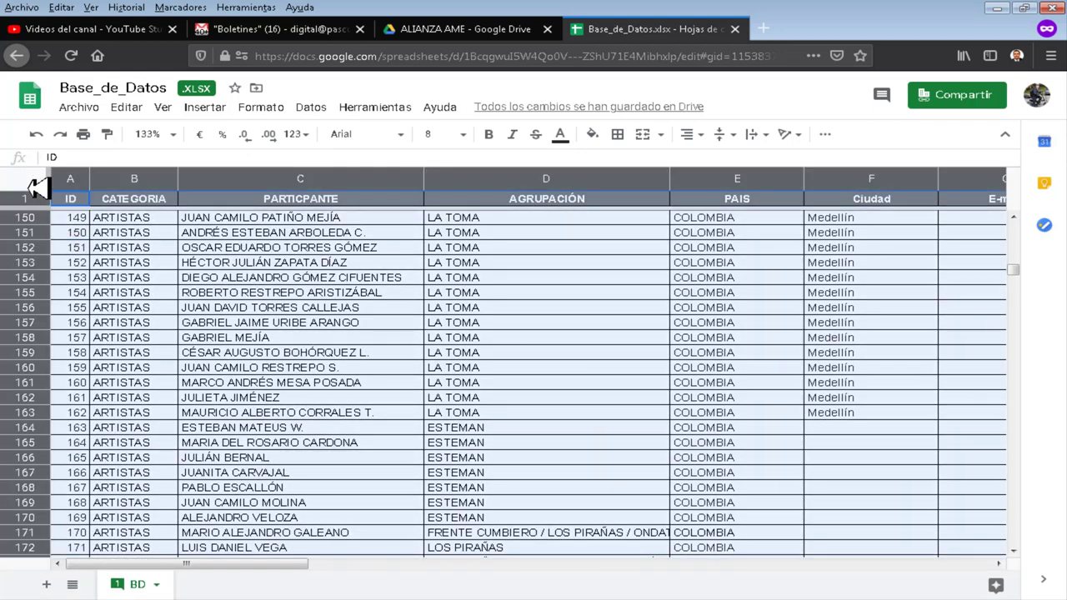
click(259, 108)
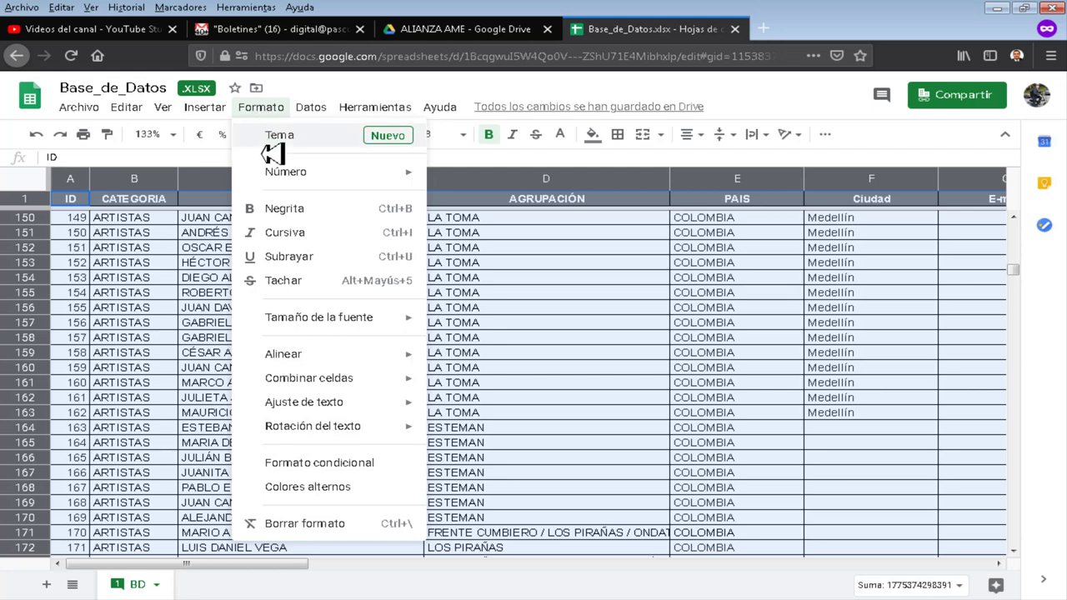
click(319, 492)
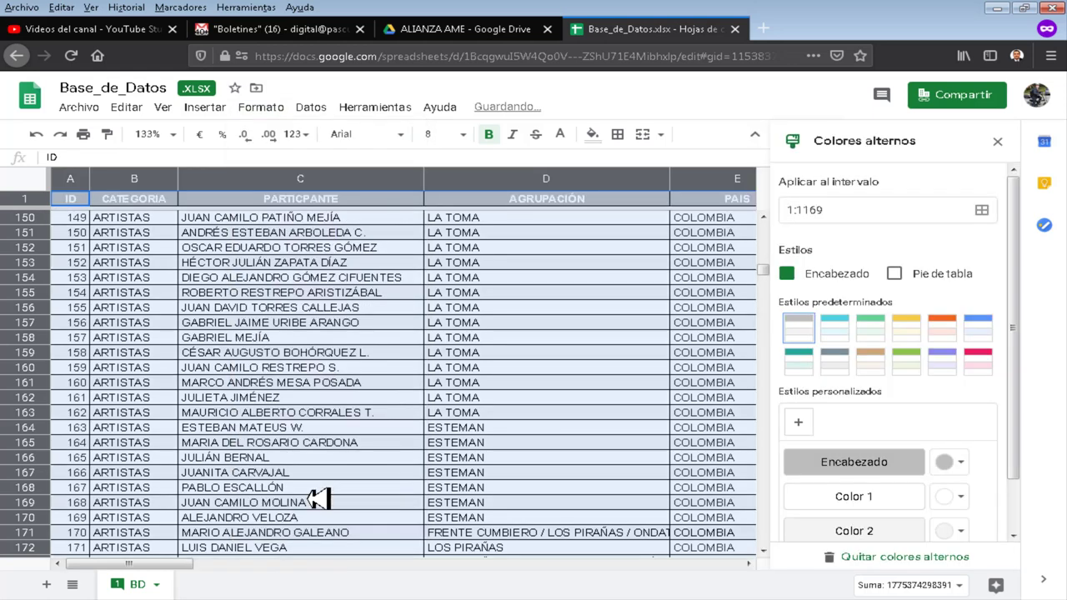
click(916, 336)
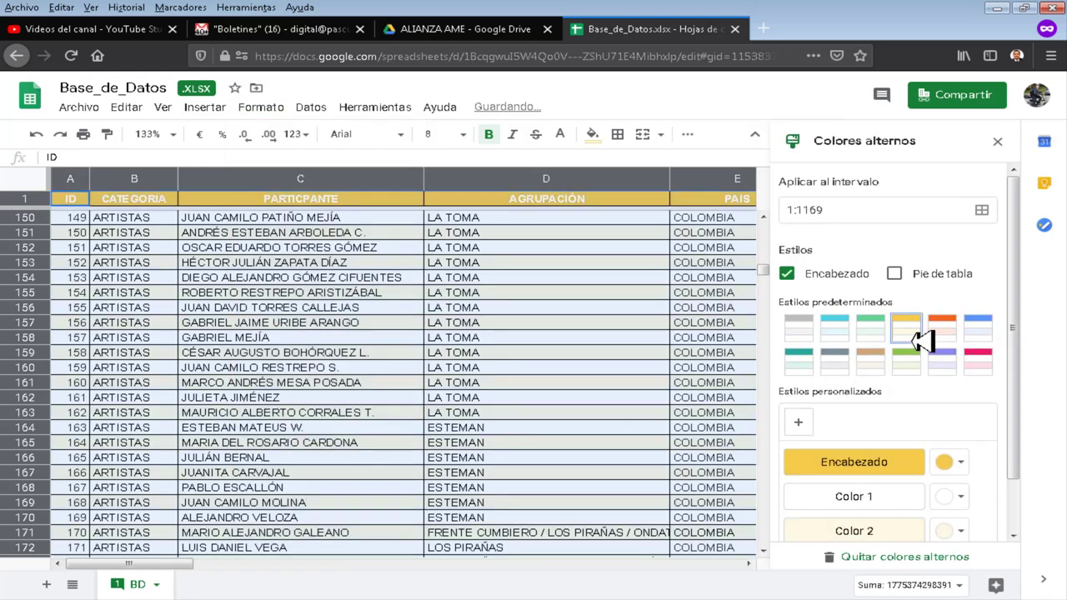
click(979, 364)
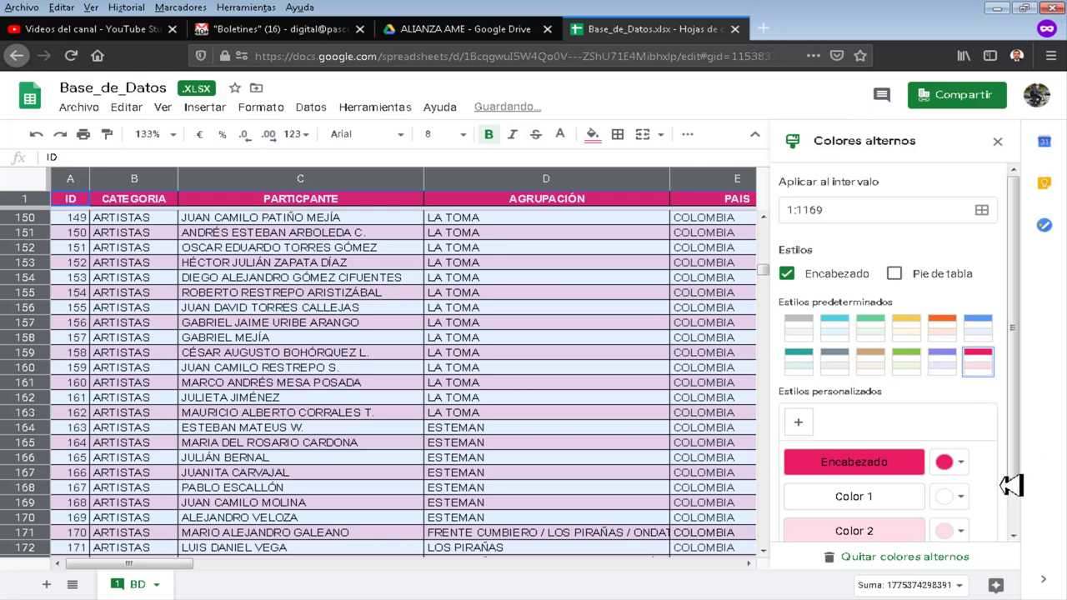
drag(1020, 460, 1025, 586)
click(968, 523)
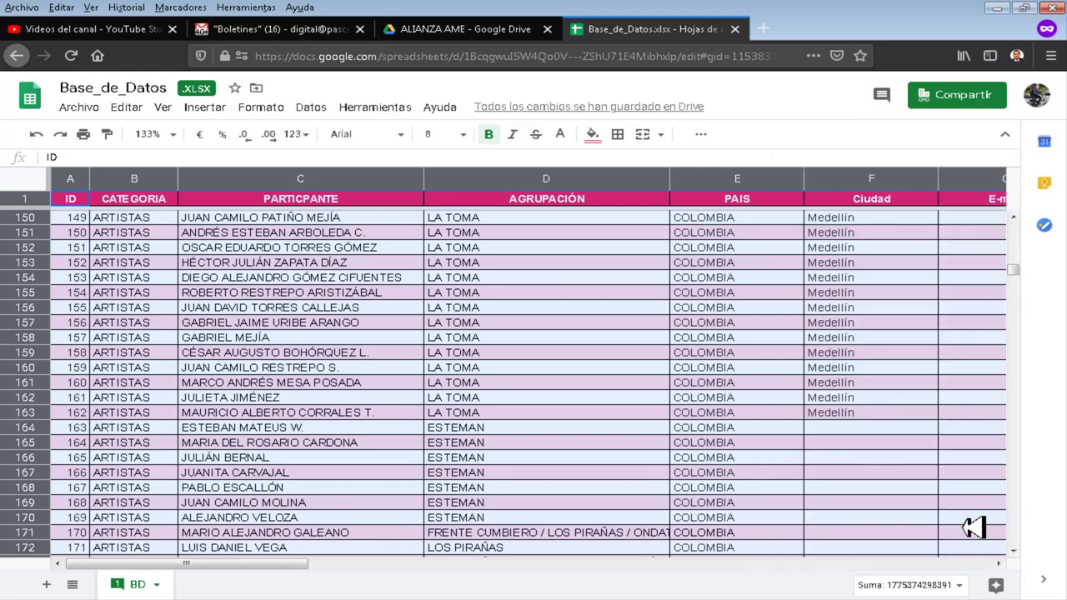
click(87, 220)
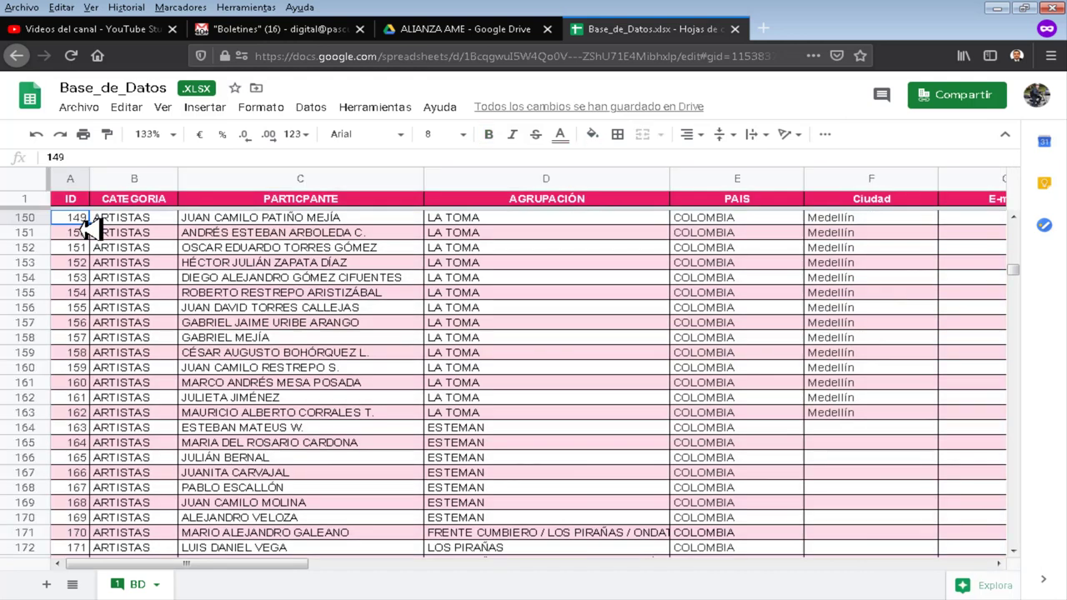
Go back to the first record of the sheet and reapply the saved filter view Filtro ARTISTAS.
key(ctrl+Up)
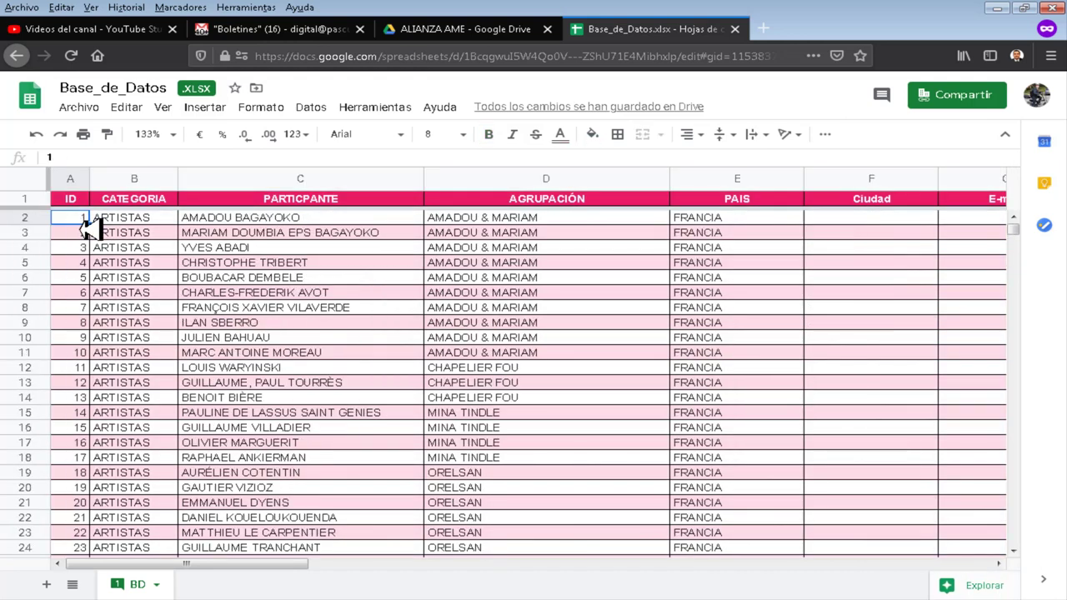
click(257, 109)
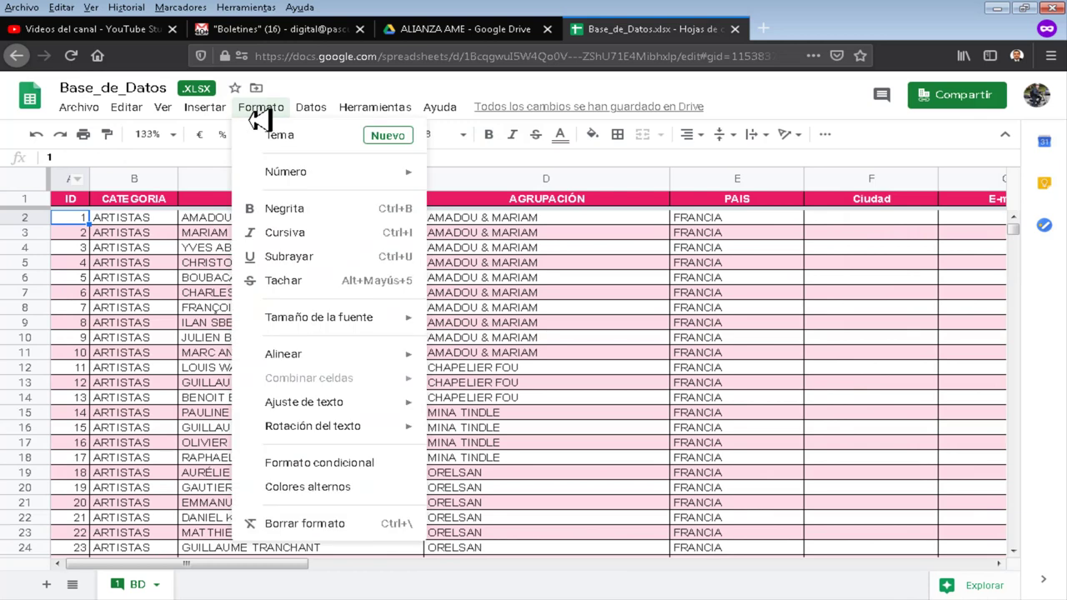
mouse_move(342, 109)
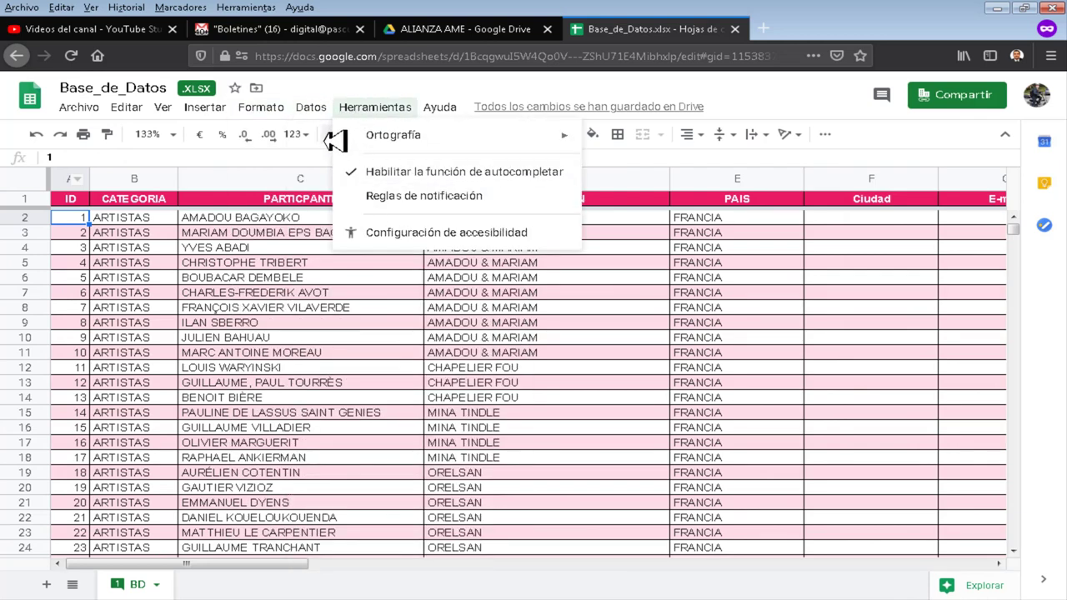
mouse_move(351, 247)
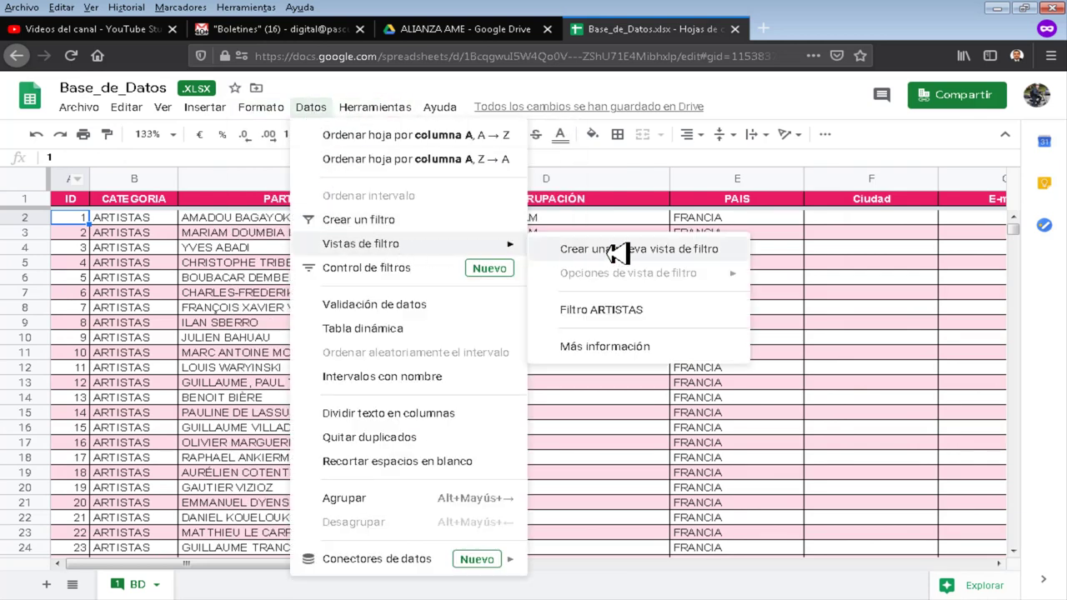
click(628, 323)
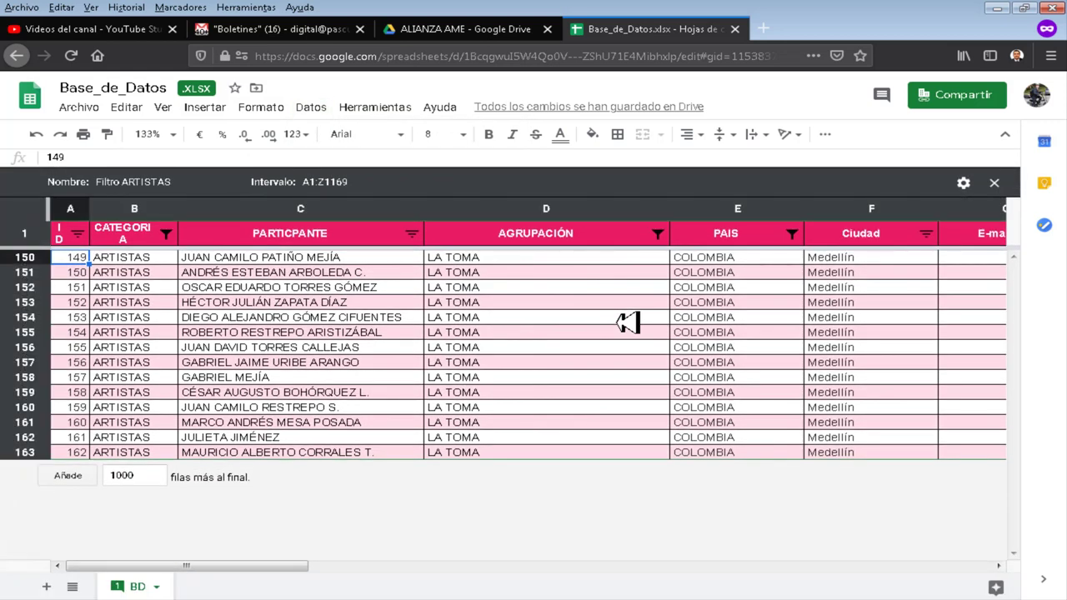
click(94, 110)
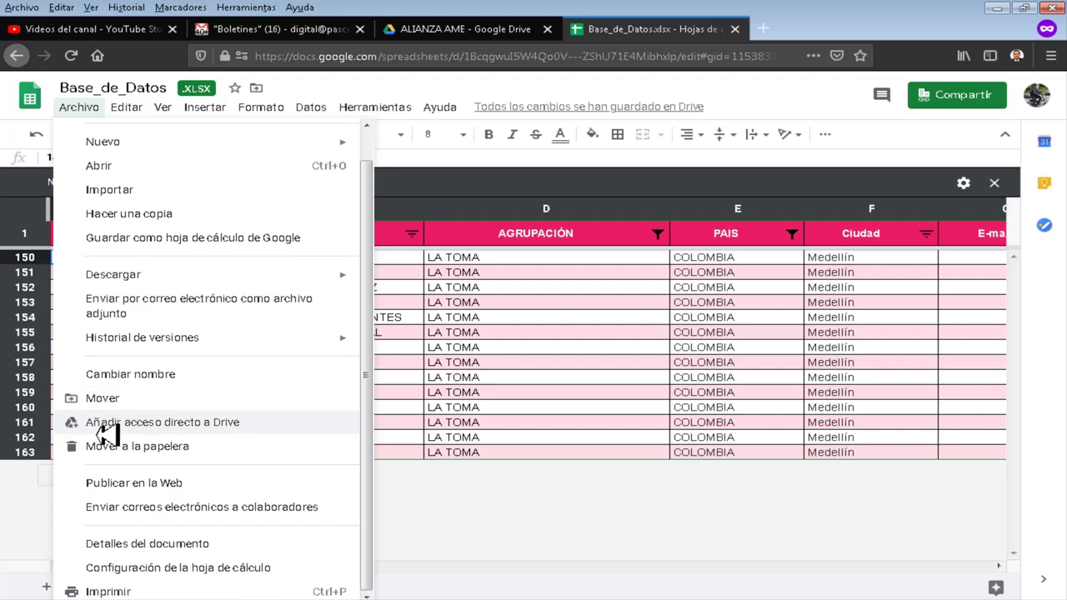
mouse_move(134, 106)
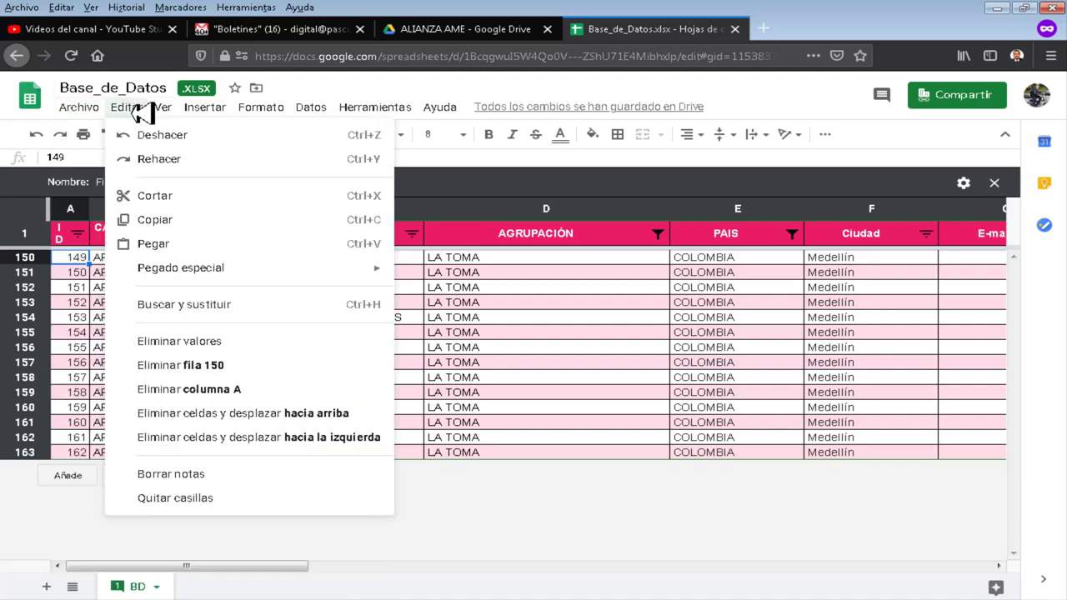
mouse_move(392, 114)
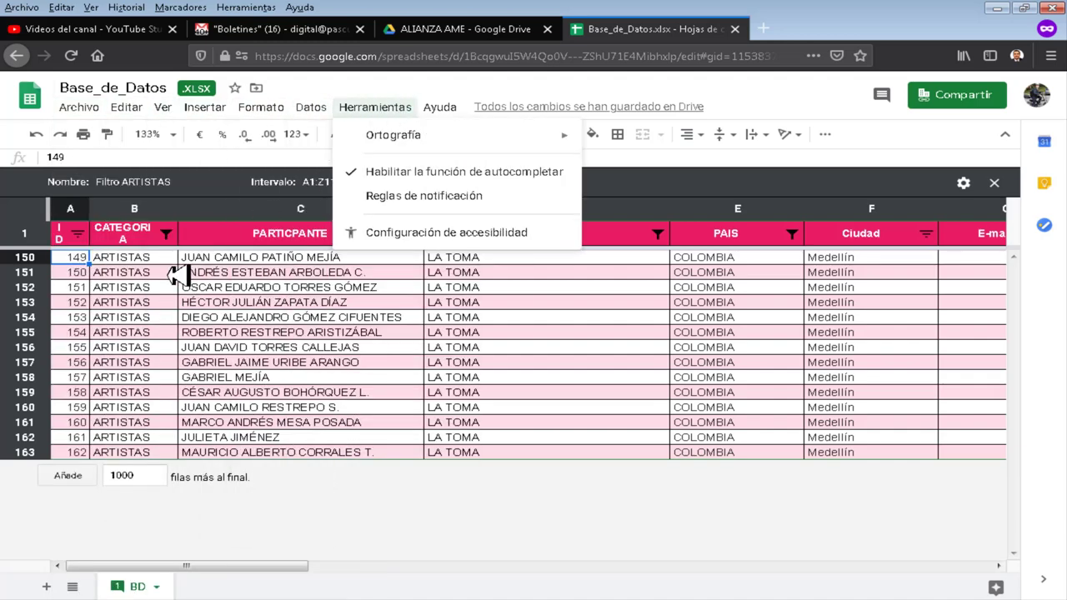
click(81, 269)
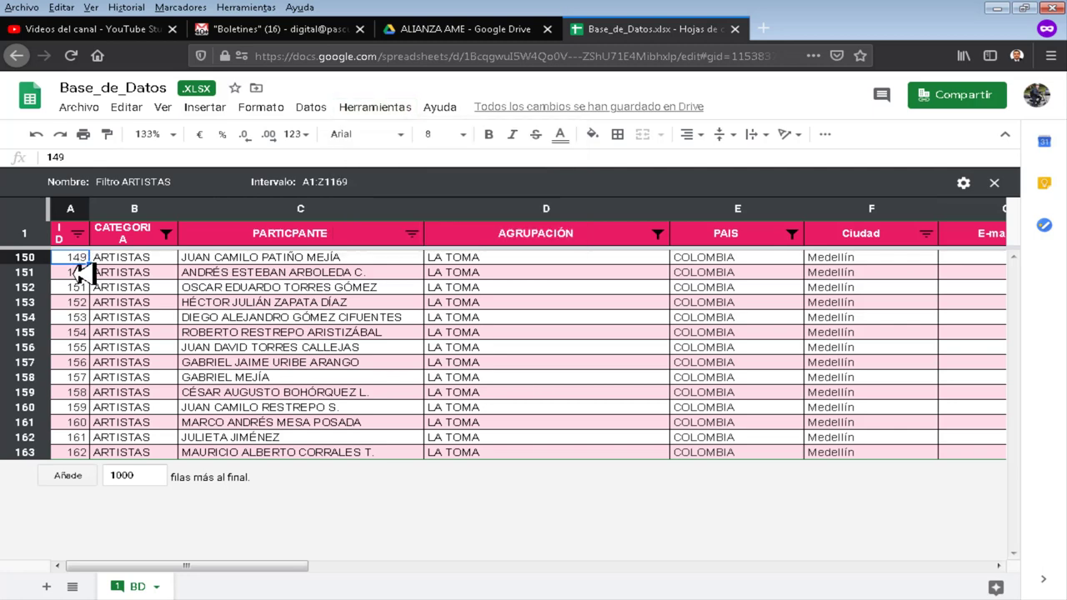
Close the spreadsheet, select Base_de_Datos.xlsx in the ALIANZA AME folder in Google Drive, and dismiss the upload notice.
key(ctrl+w)
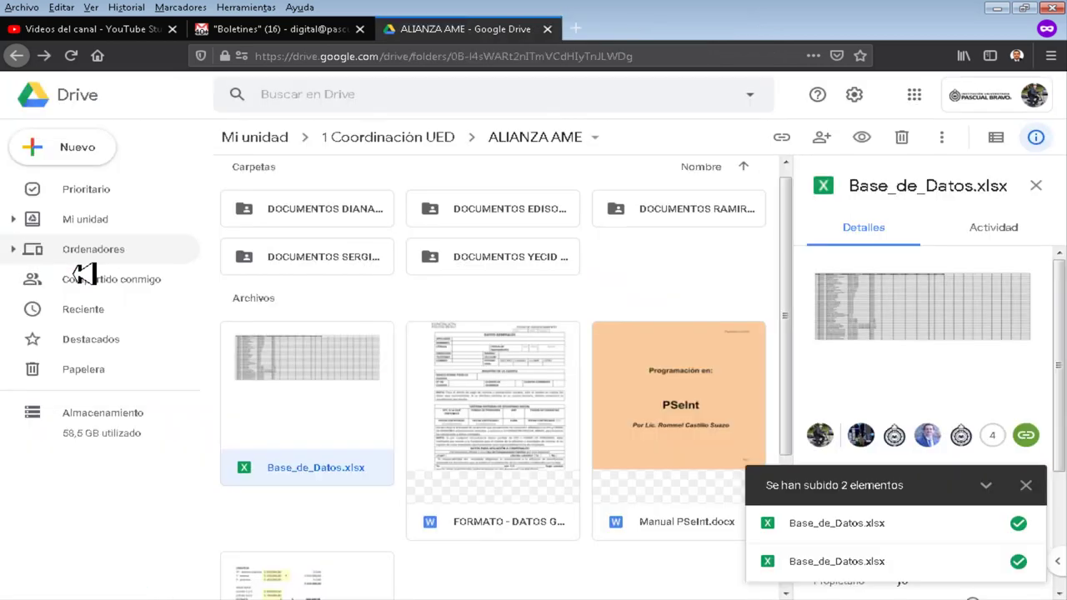
click(465, 412)
click(310, 417)
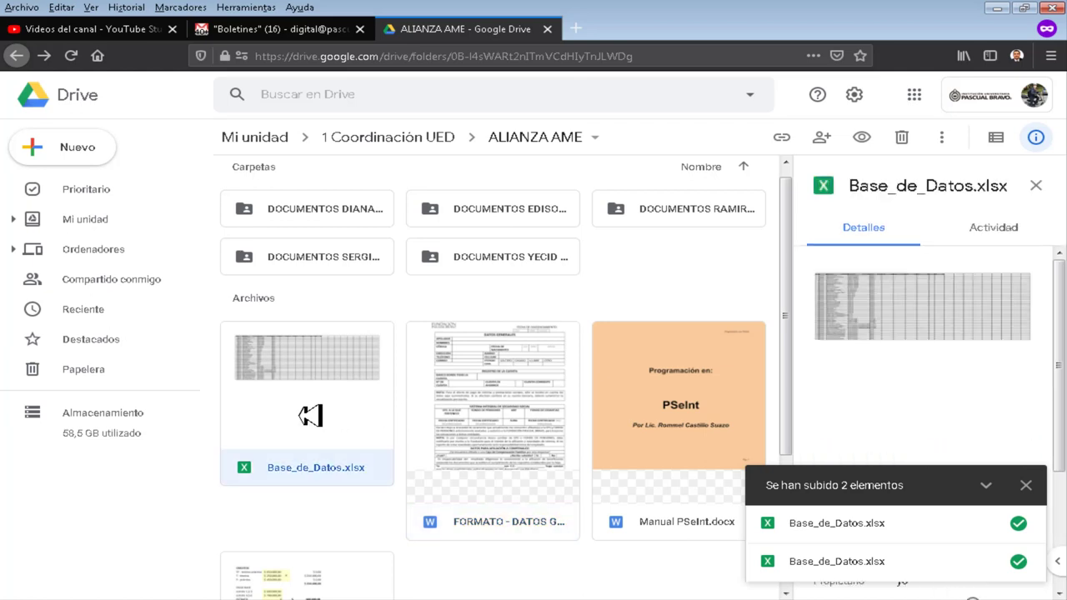
click(1027, 485)
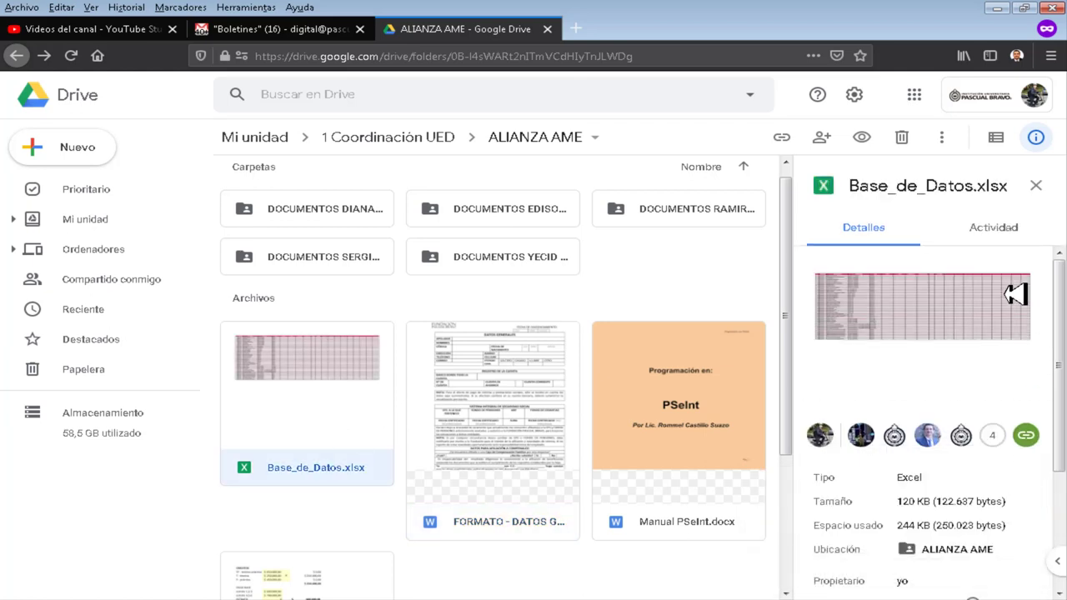
Review the activity history and the file details of Base_de_Datos.xlsx.
click(1011, 235)
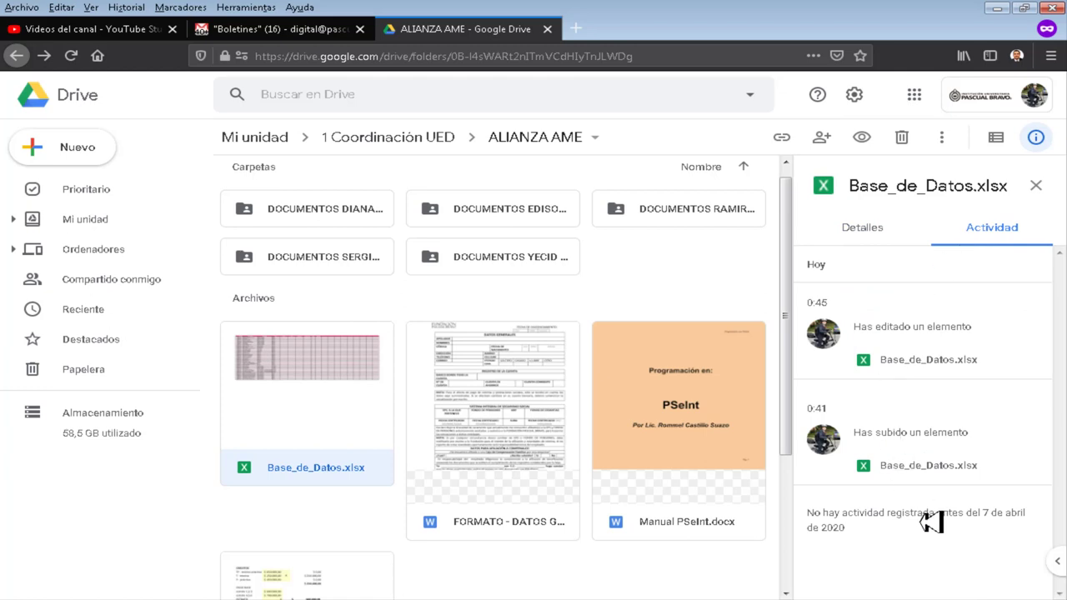
click(870, 241)
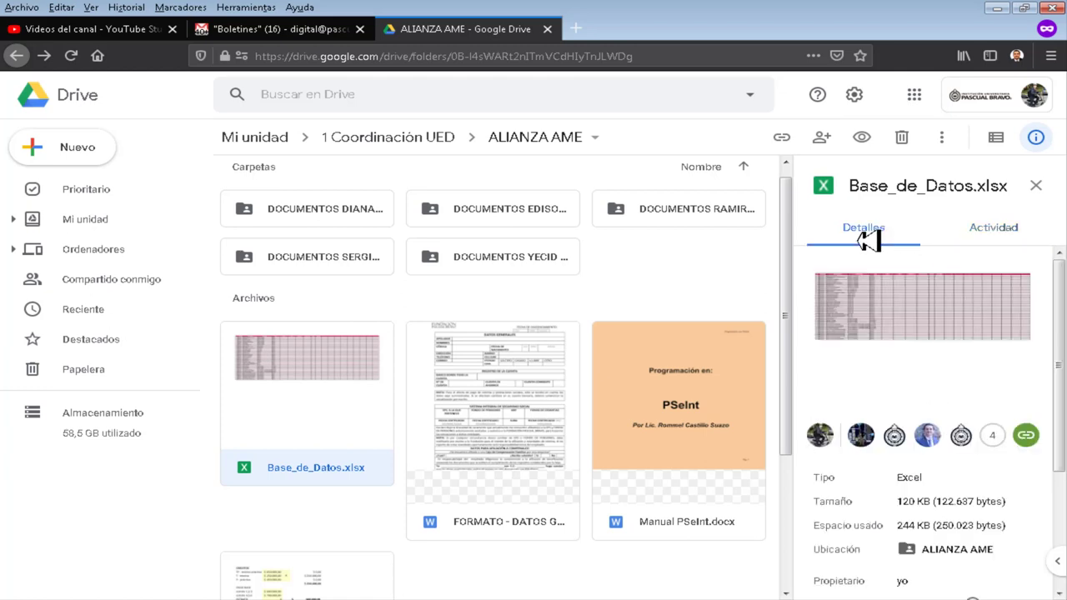
scroll(897, 455, down, 2)
scroll(897, 457, up, 2)
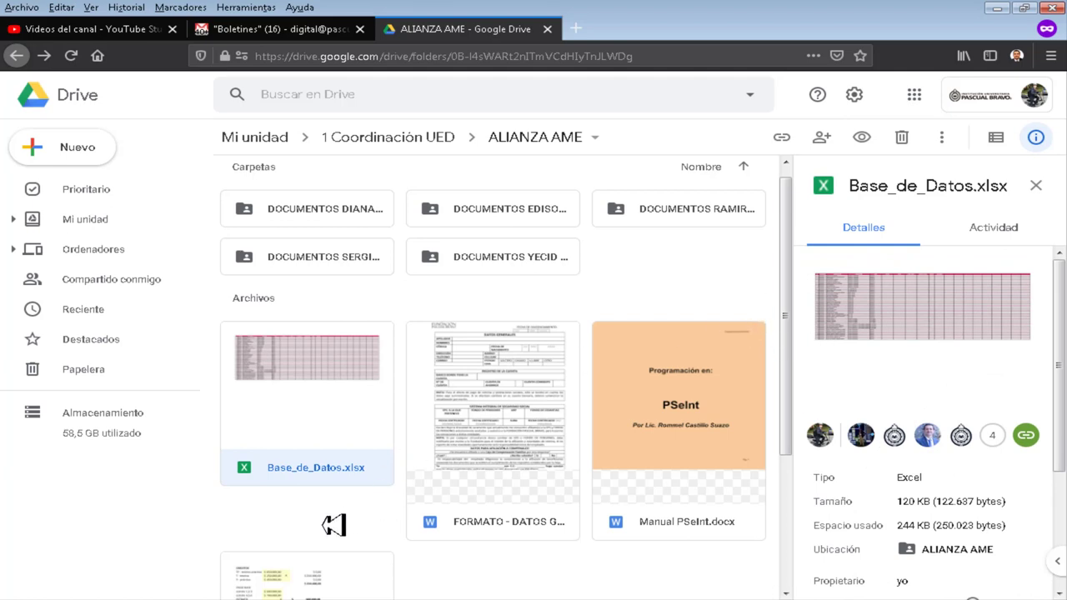
Expand the Mi unidad folder tree and browse down through its folders.
click(15, 220)
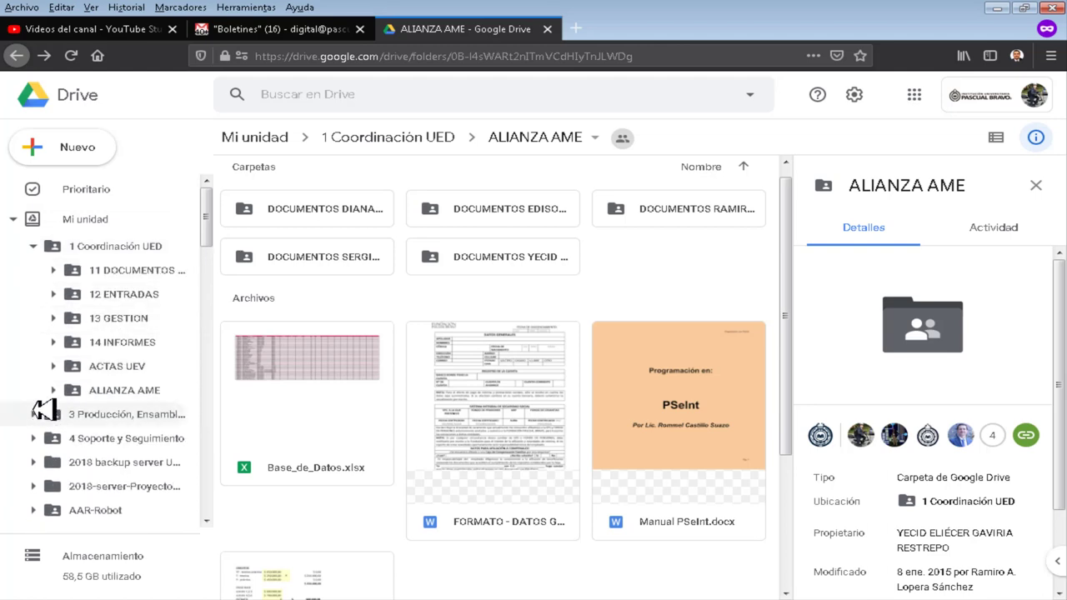
scroll(46, 402, down, 3)
scroll(48, 402, down, 1)
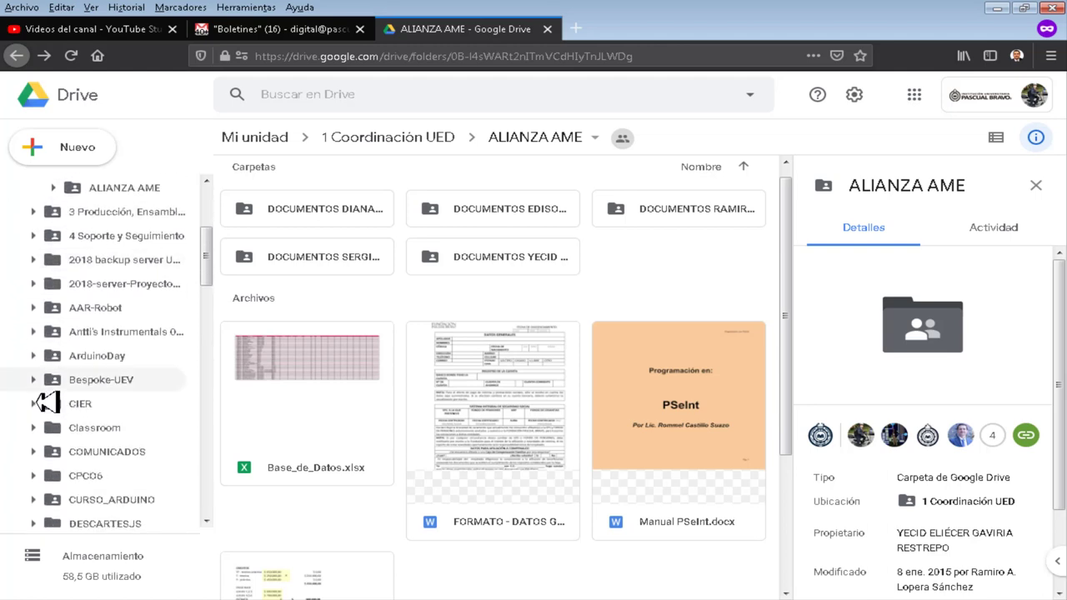